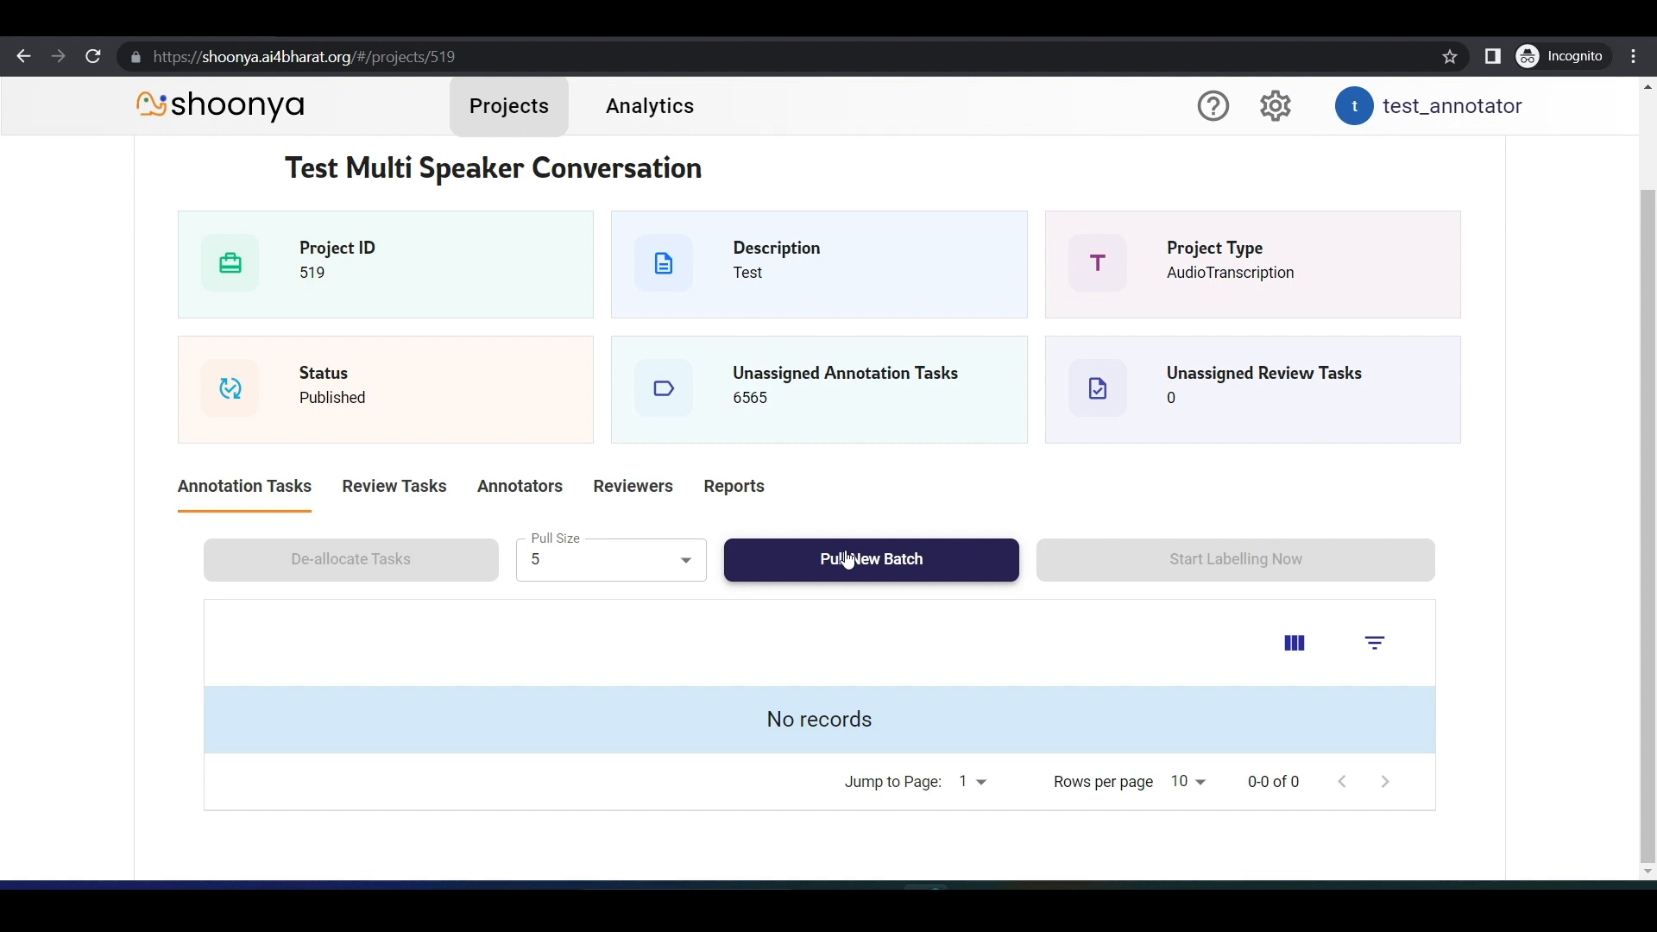
Step: Pull a new batch of annotation tasks with a pull size of 5
{"action": "left_click", "coordinate": [656, 562]}
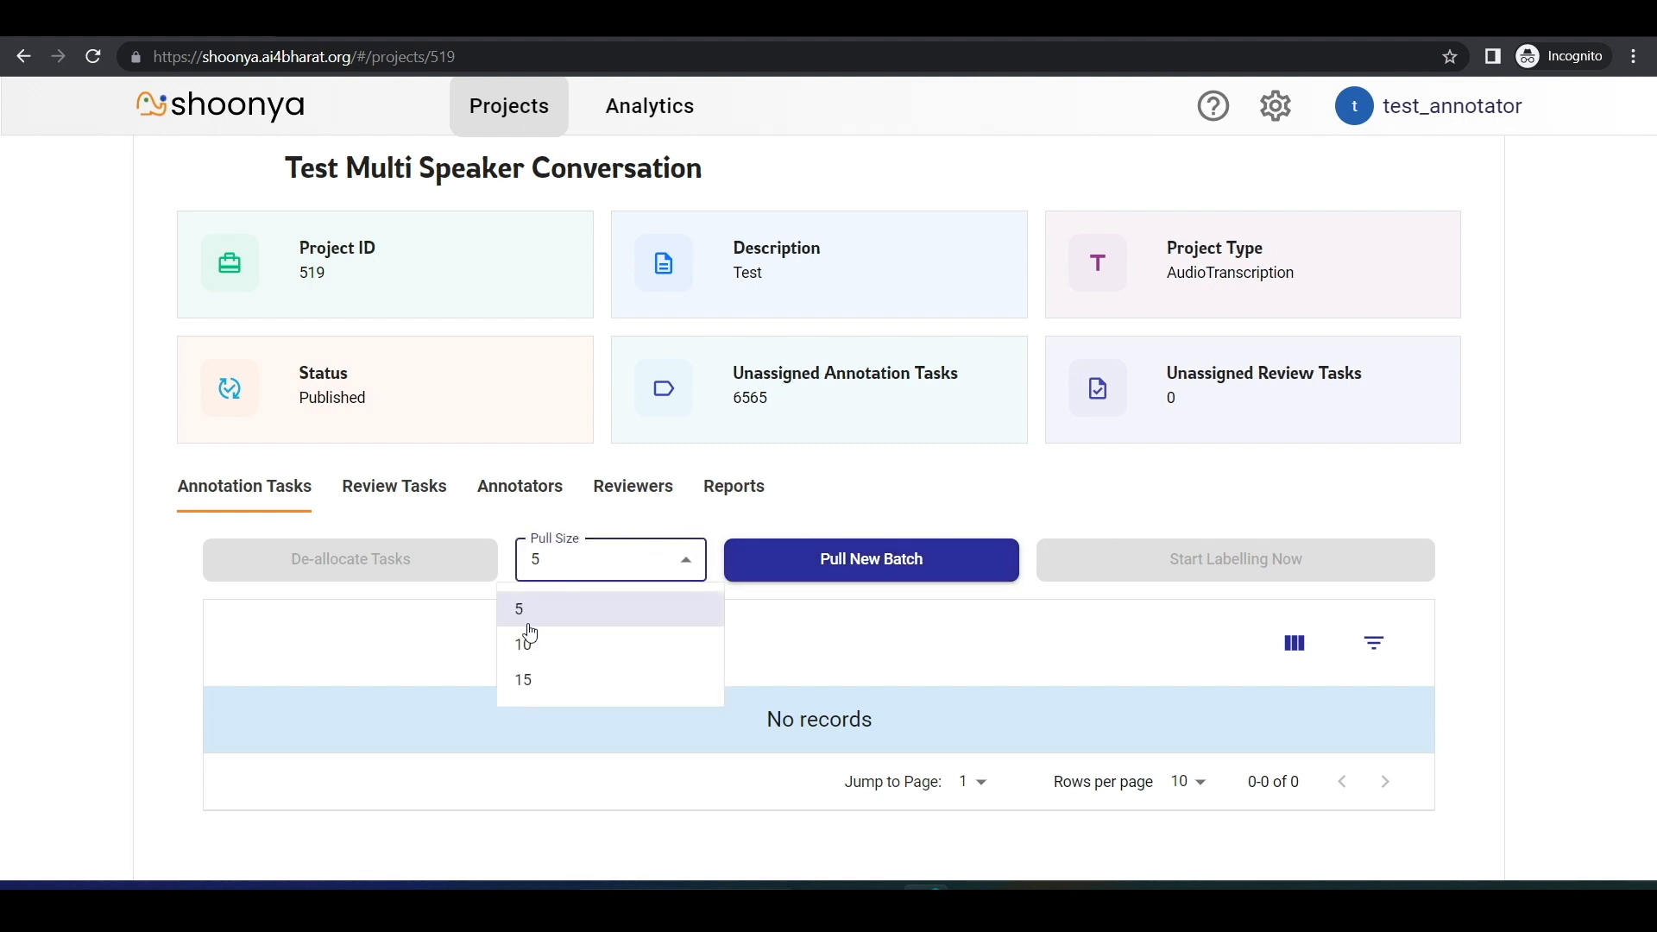
{"action": "left_click", "coordinate": [846, 631]}
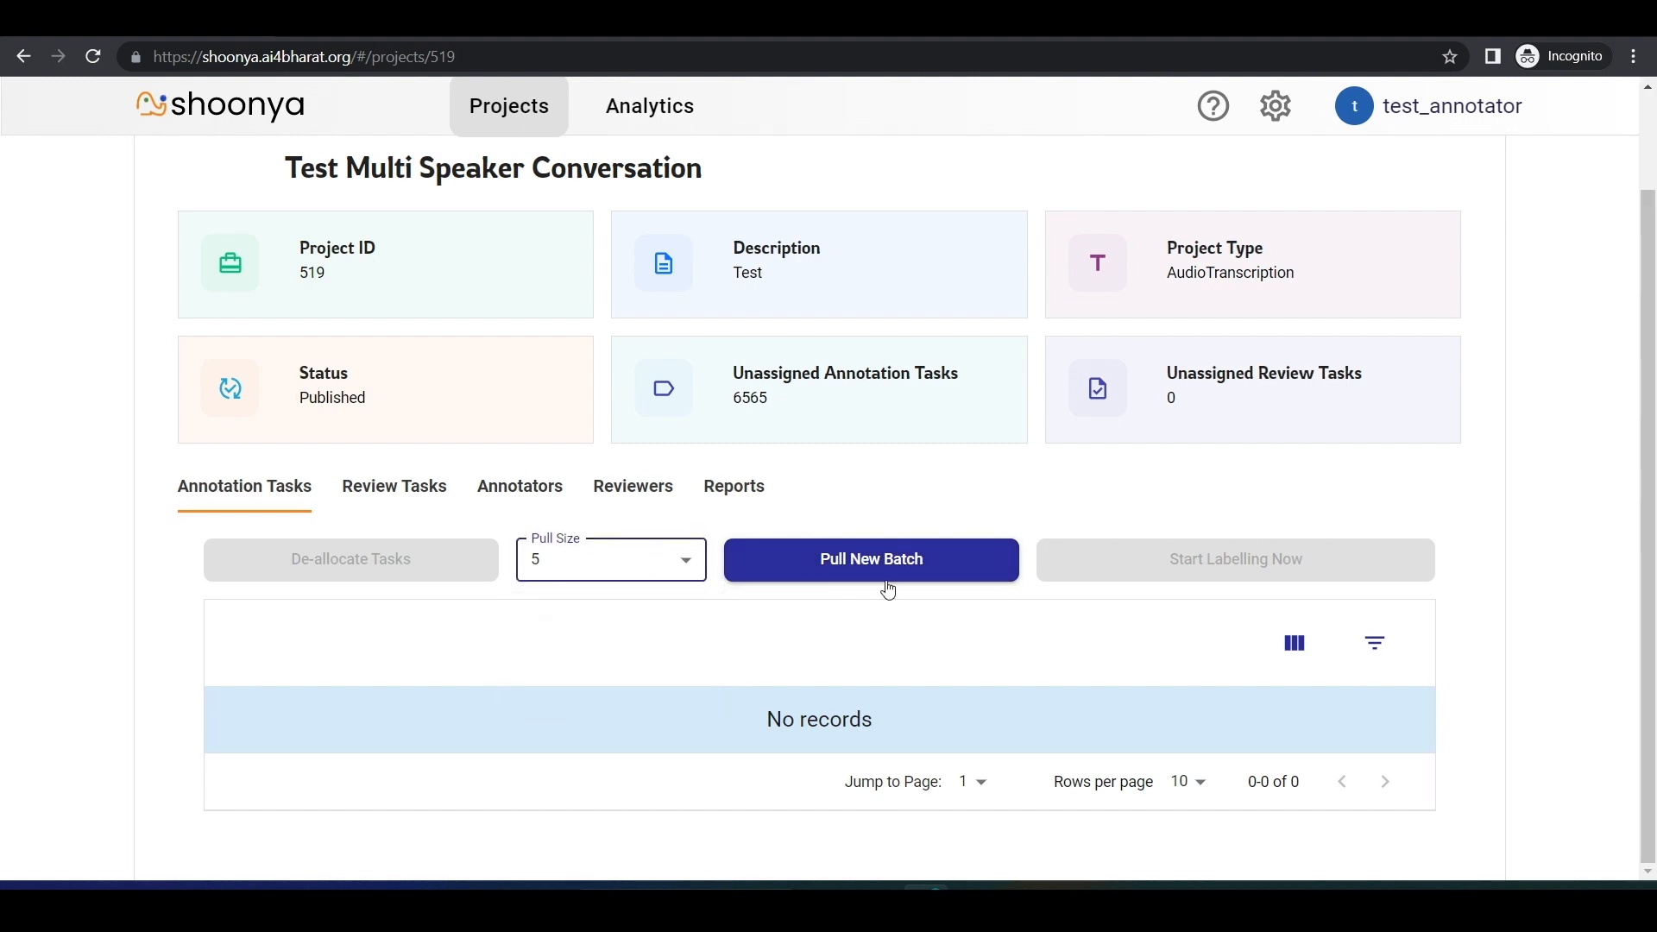
{"action": "left_click", "coordinate": [929, 579]}
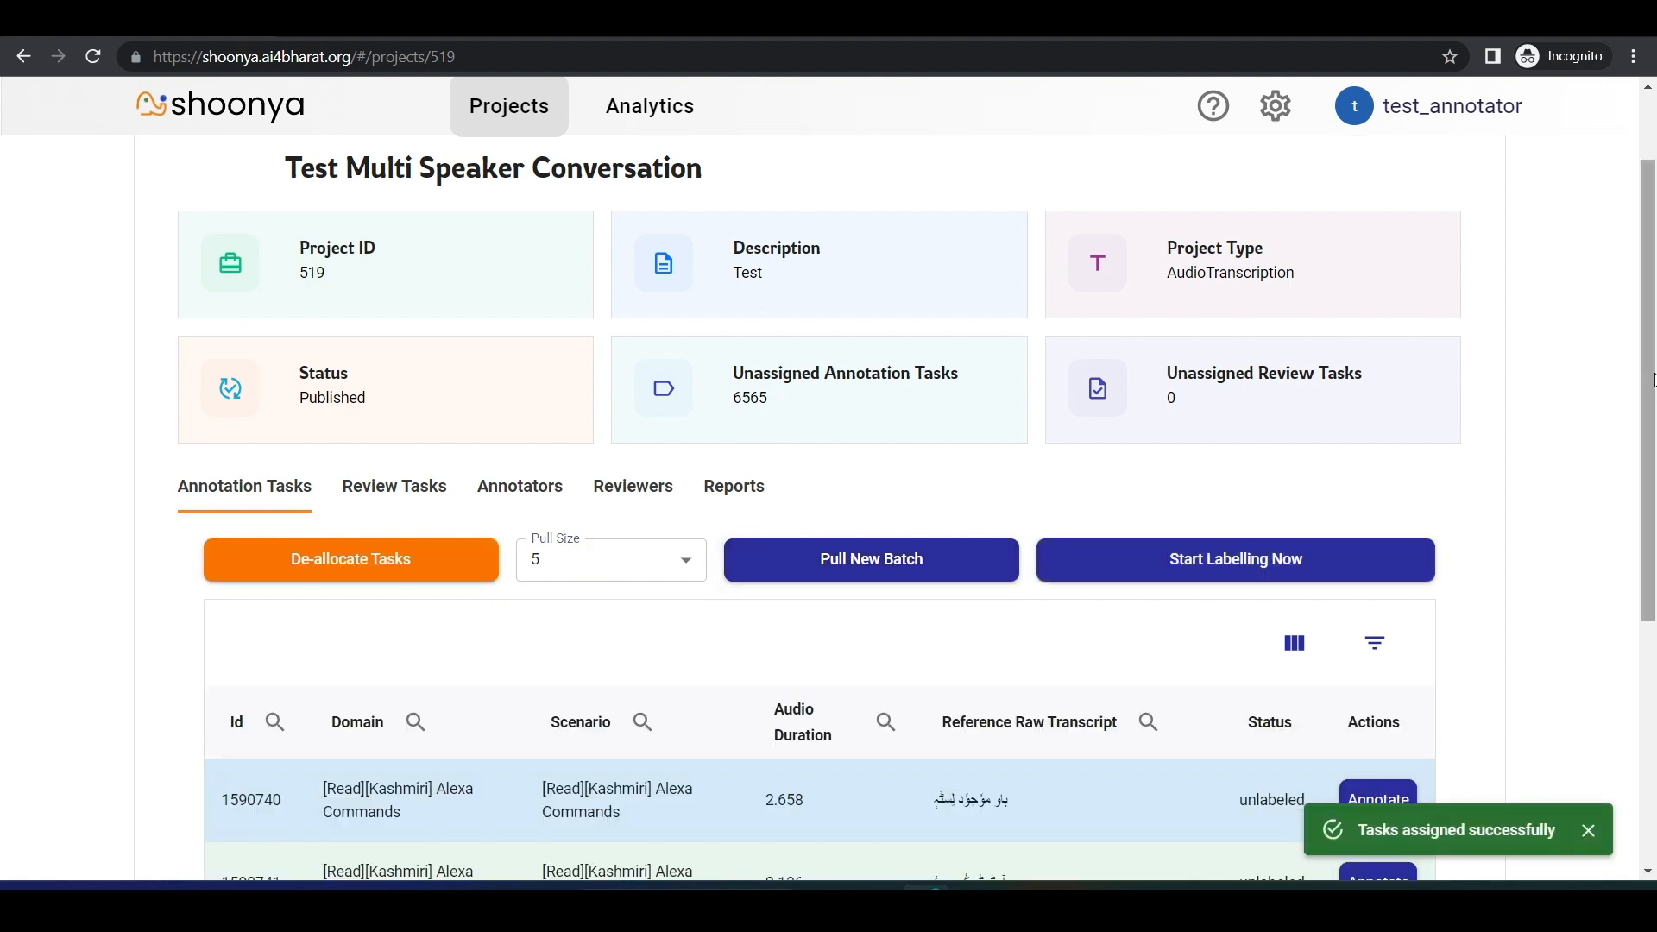
Step: Review the assigned task list and start labelling the unlabeled tasks
{"action": "scroll", "coordinate": [1590, 380], "scroll_direction": "down", "scroll_amount": 5}
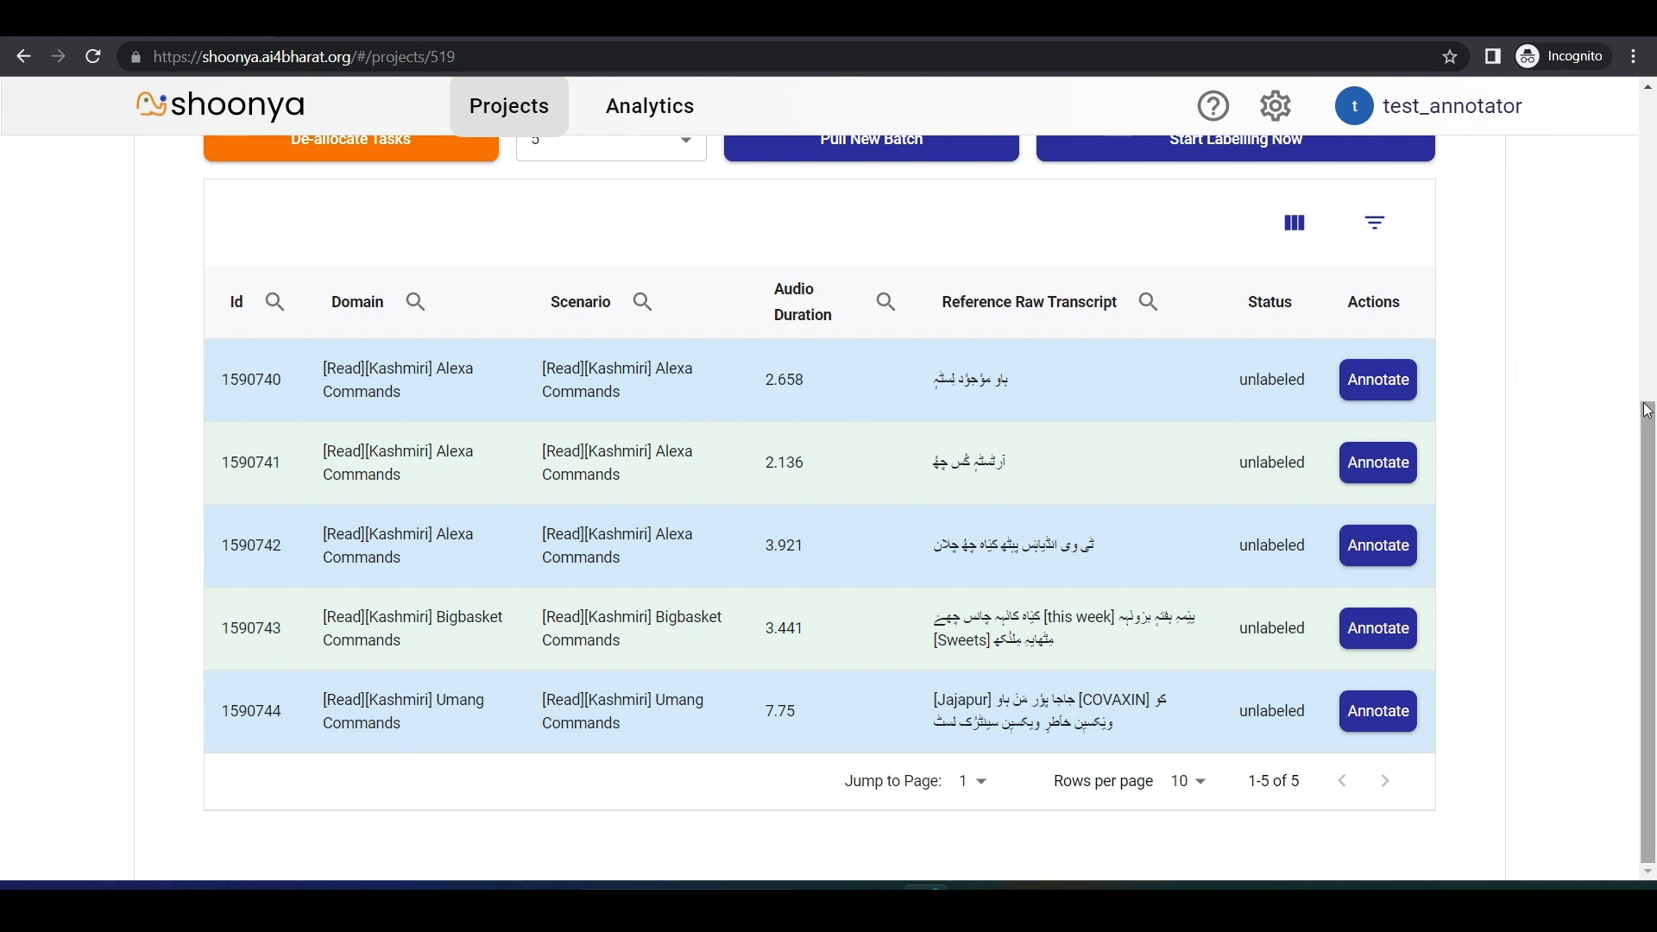
{"action": "left_click_drag", "start_coordinate": [1647, 458], "coordinate": [1648, 380]}
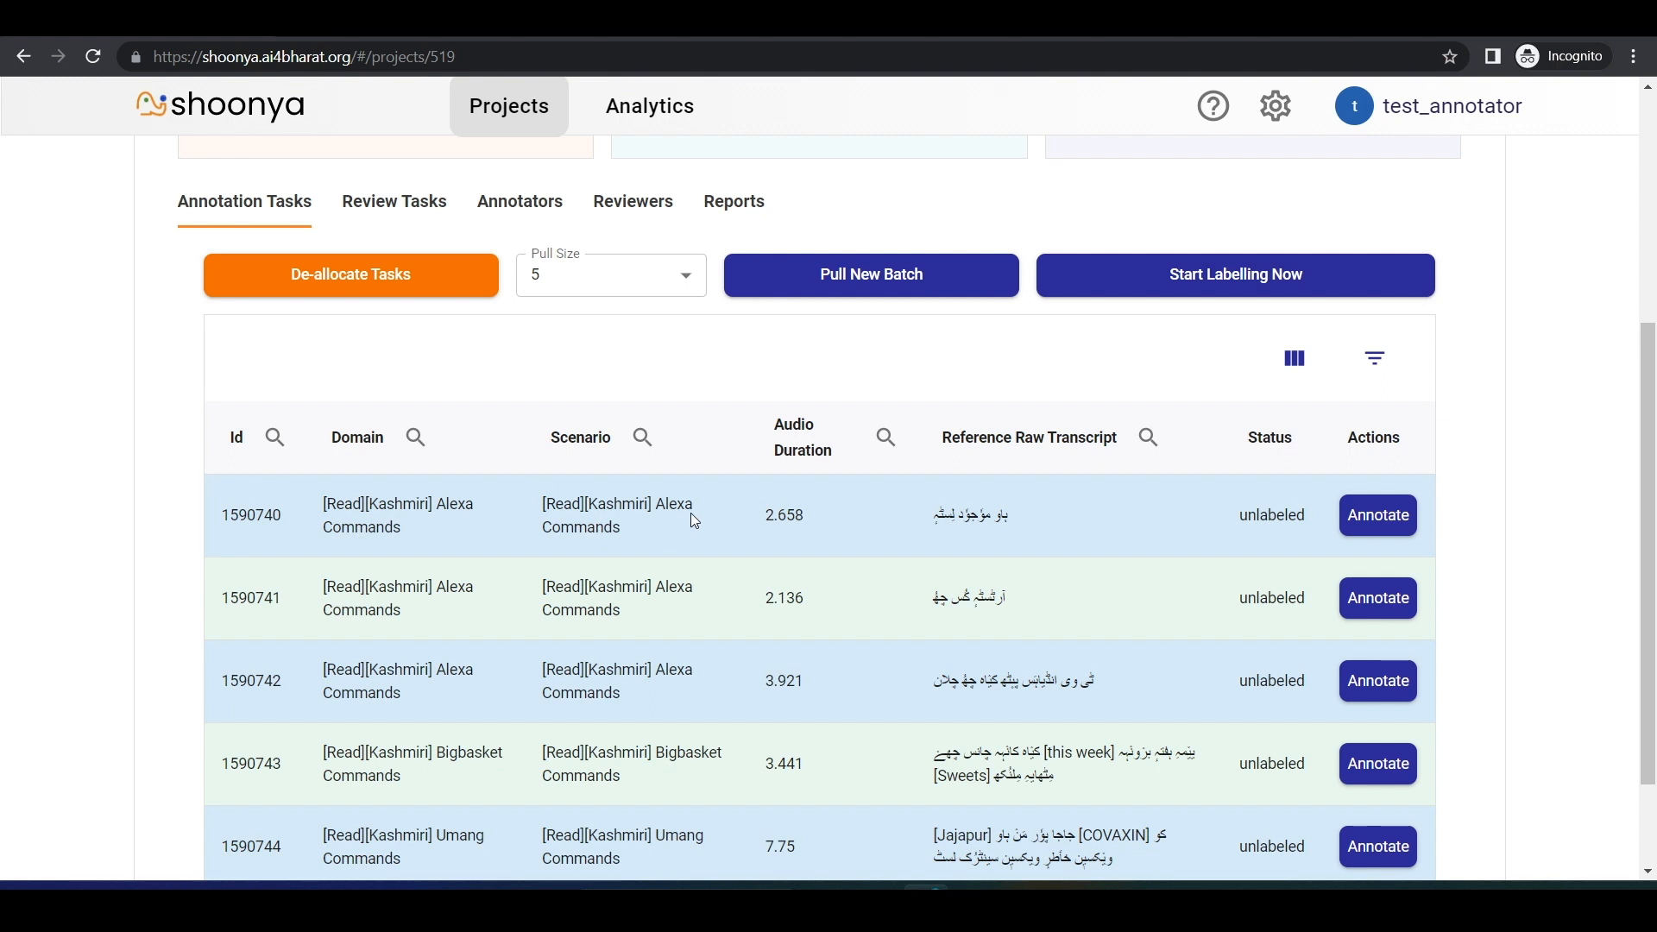
{"action": "left_click", "coordinate": [1240, 295]}
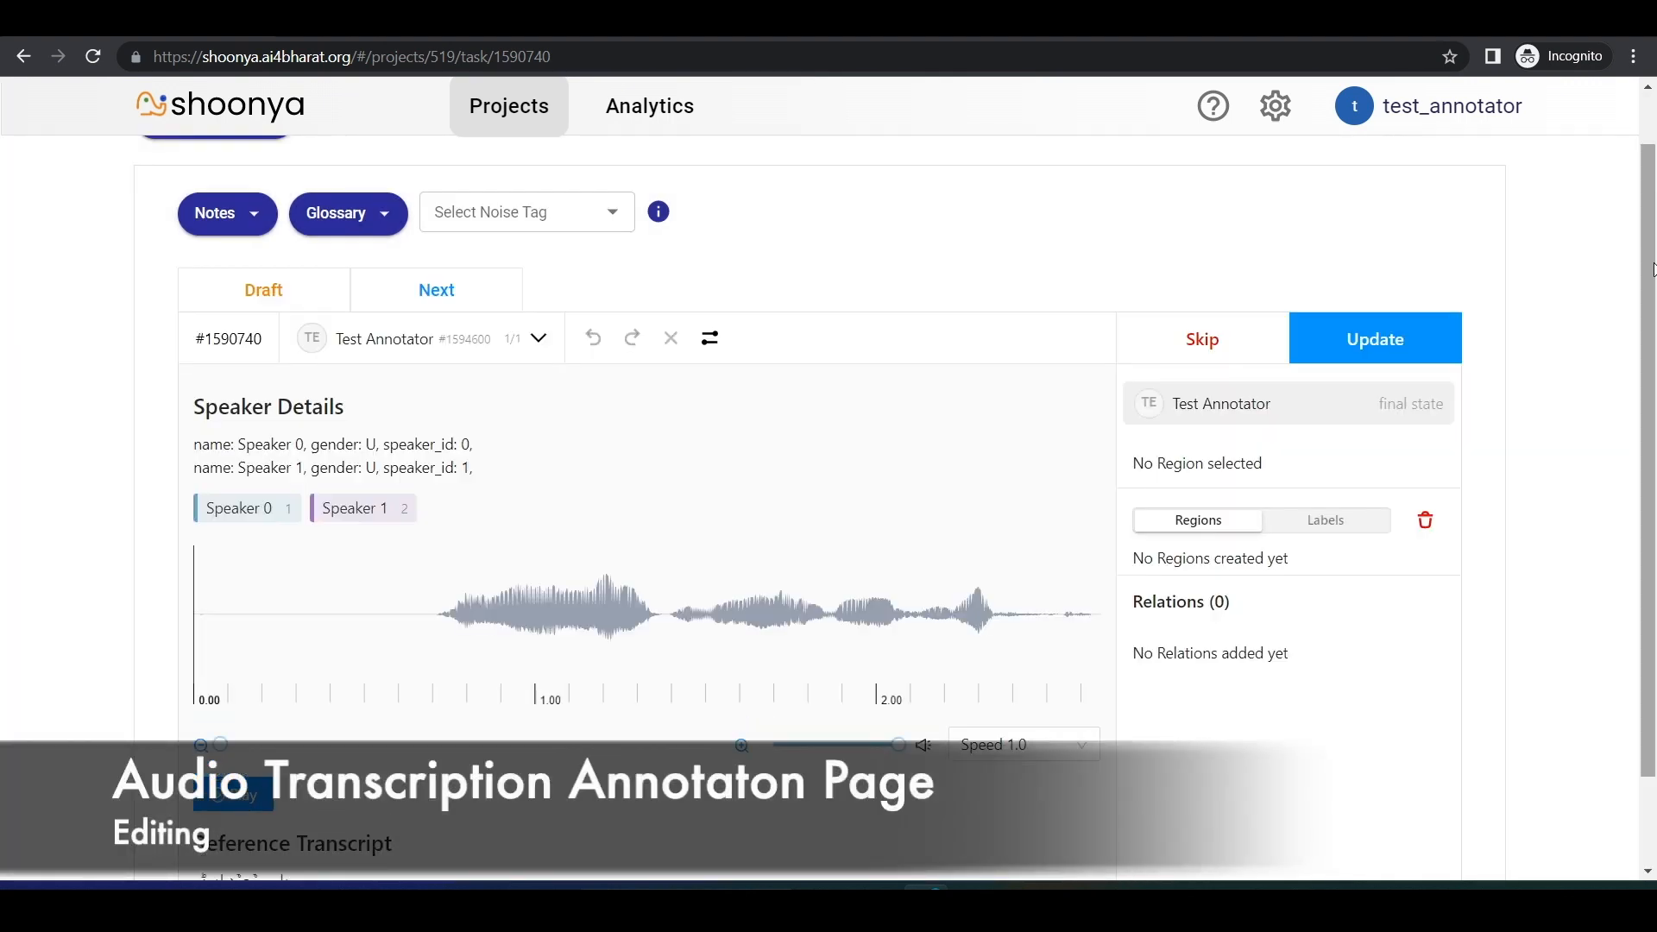
Step: Play the task's audio clip through and inspect the volume, playback speed options and reference transcript
{"action": "left_click_drag", "start_coordinate": [1651, 269], "coordinate": [1651, 357]}
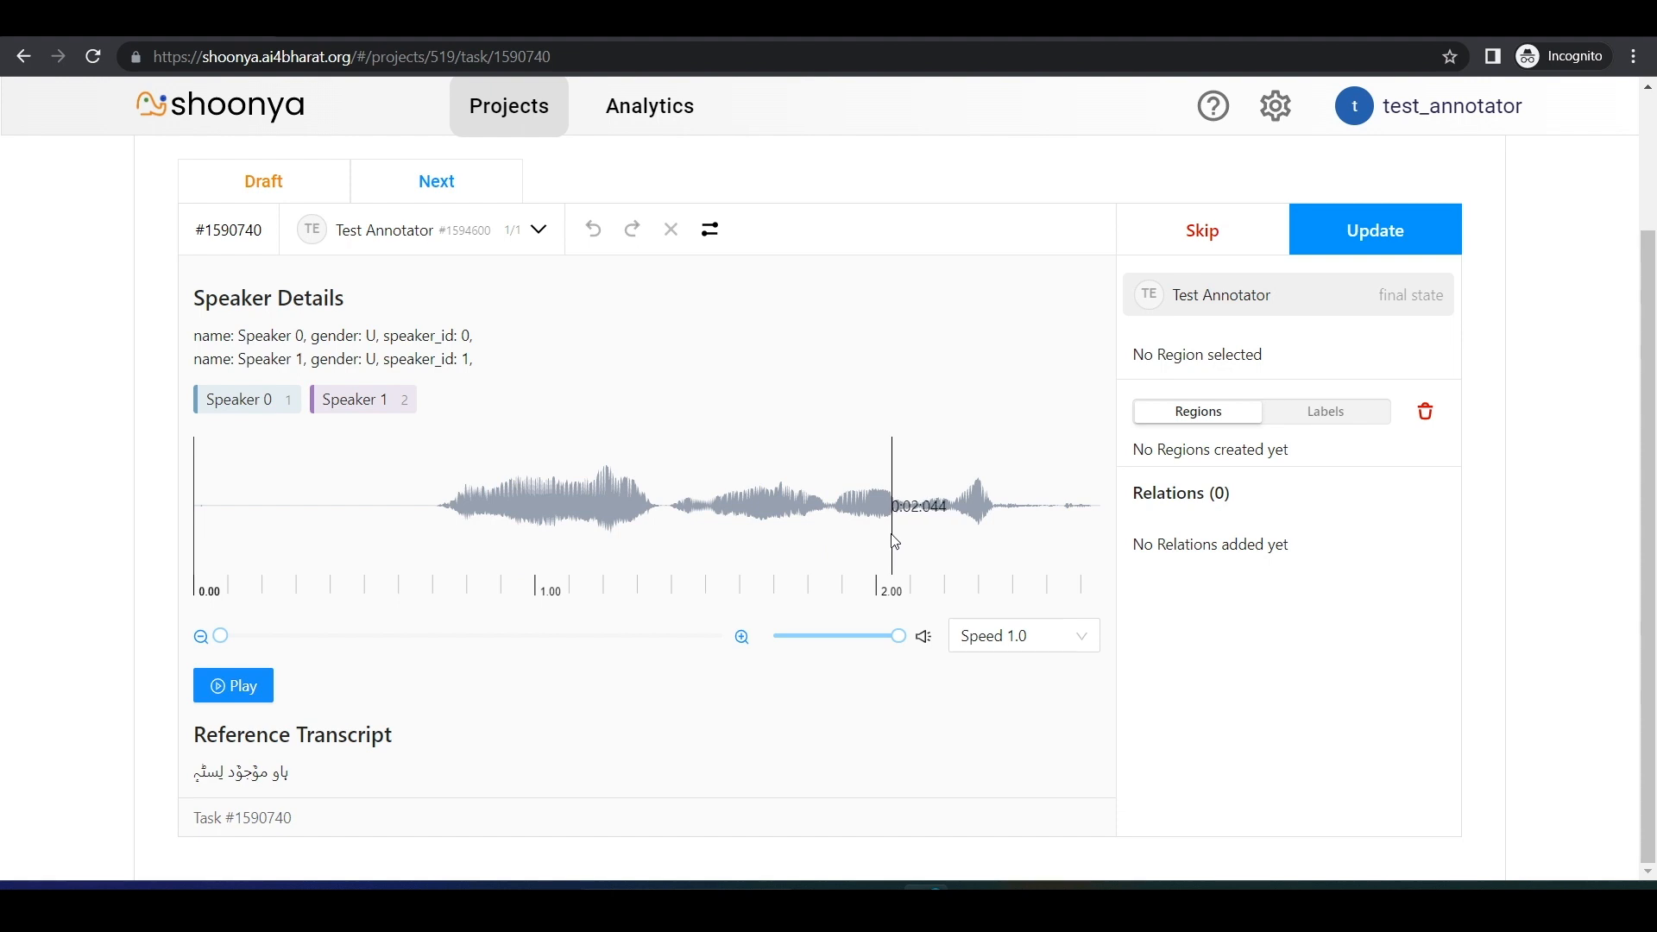
{"action": "left_click", "coordinate": [248, 687]}
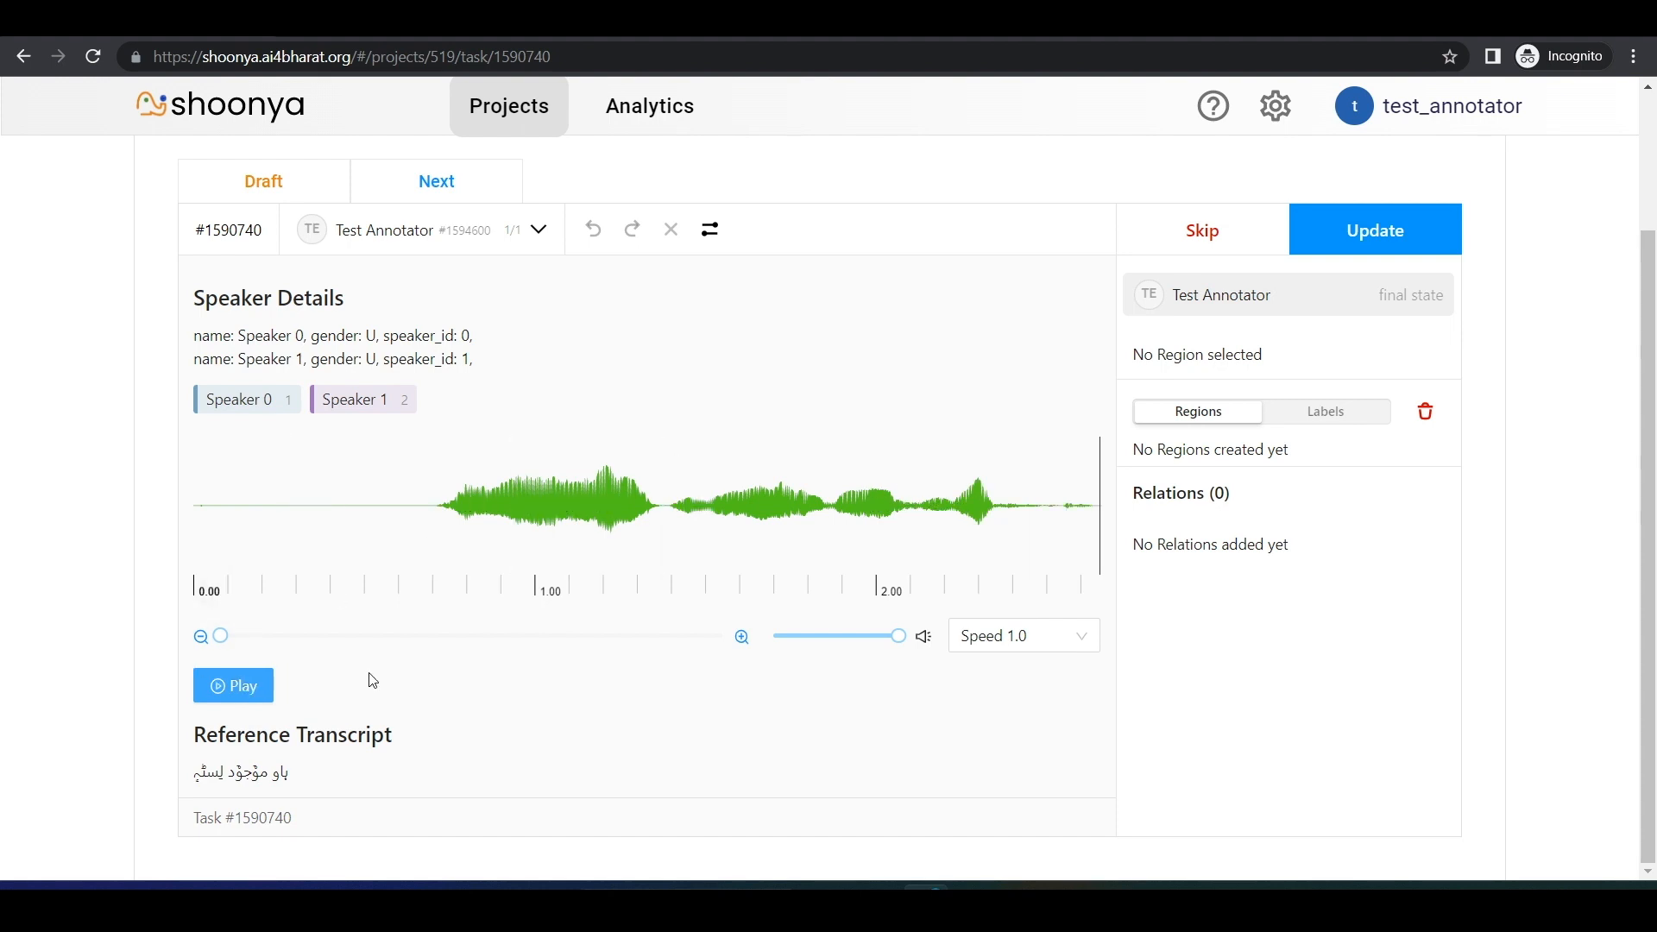
{"action": "mouse_move", "coordinate": [906, 647]}
{"action": "left_mouse_down"}
{"action": "mouse_move", "coordinate": [847, 639]}
{"action": "mouse_move", "coordinate": [907, 643]}
{"action": "left_mouse_up"}
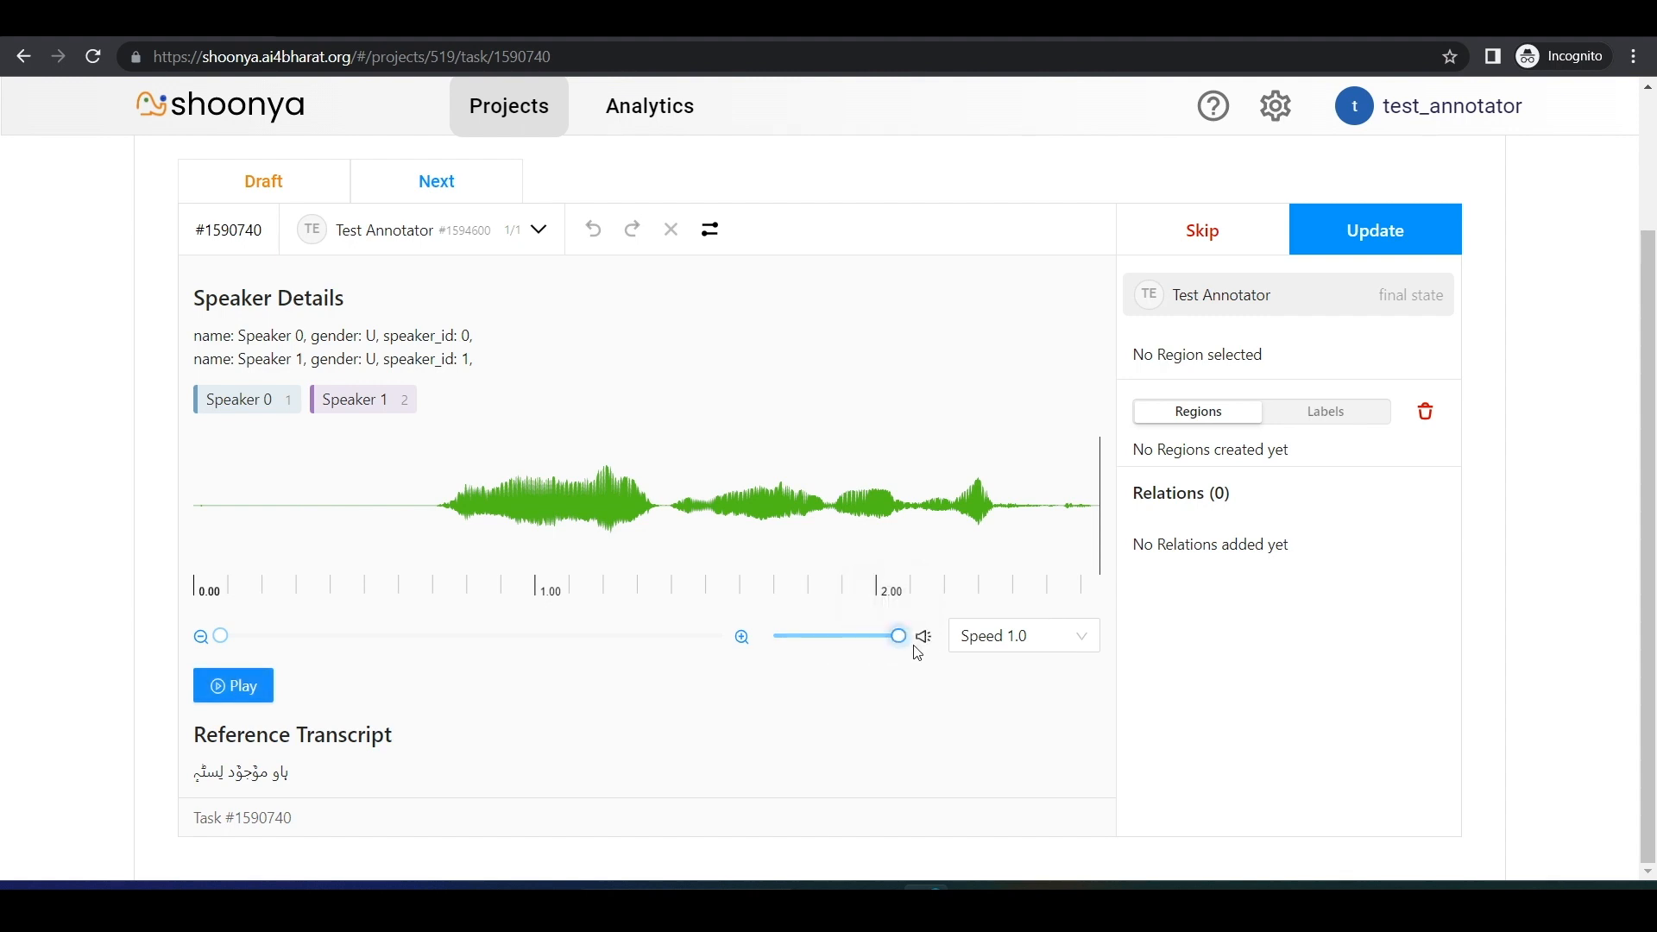
{"action": "left_click", "coordinate": [1083, 646]}
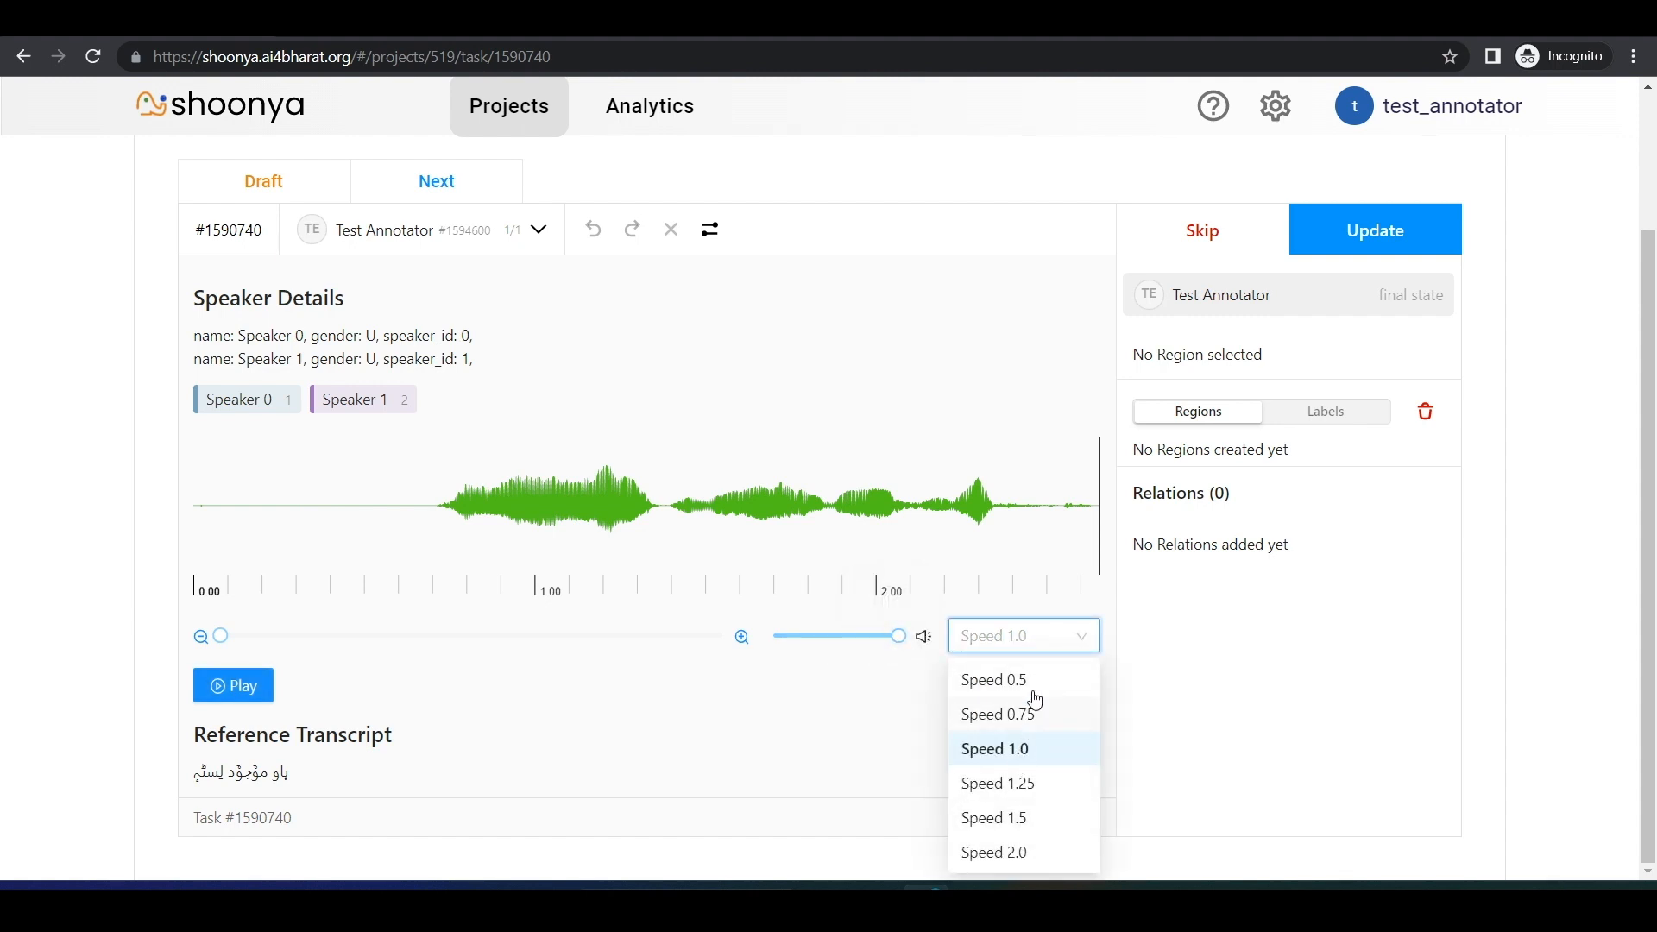
{"action": "left_click", "coordinate": [788, 763]}
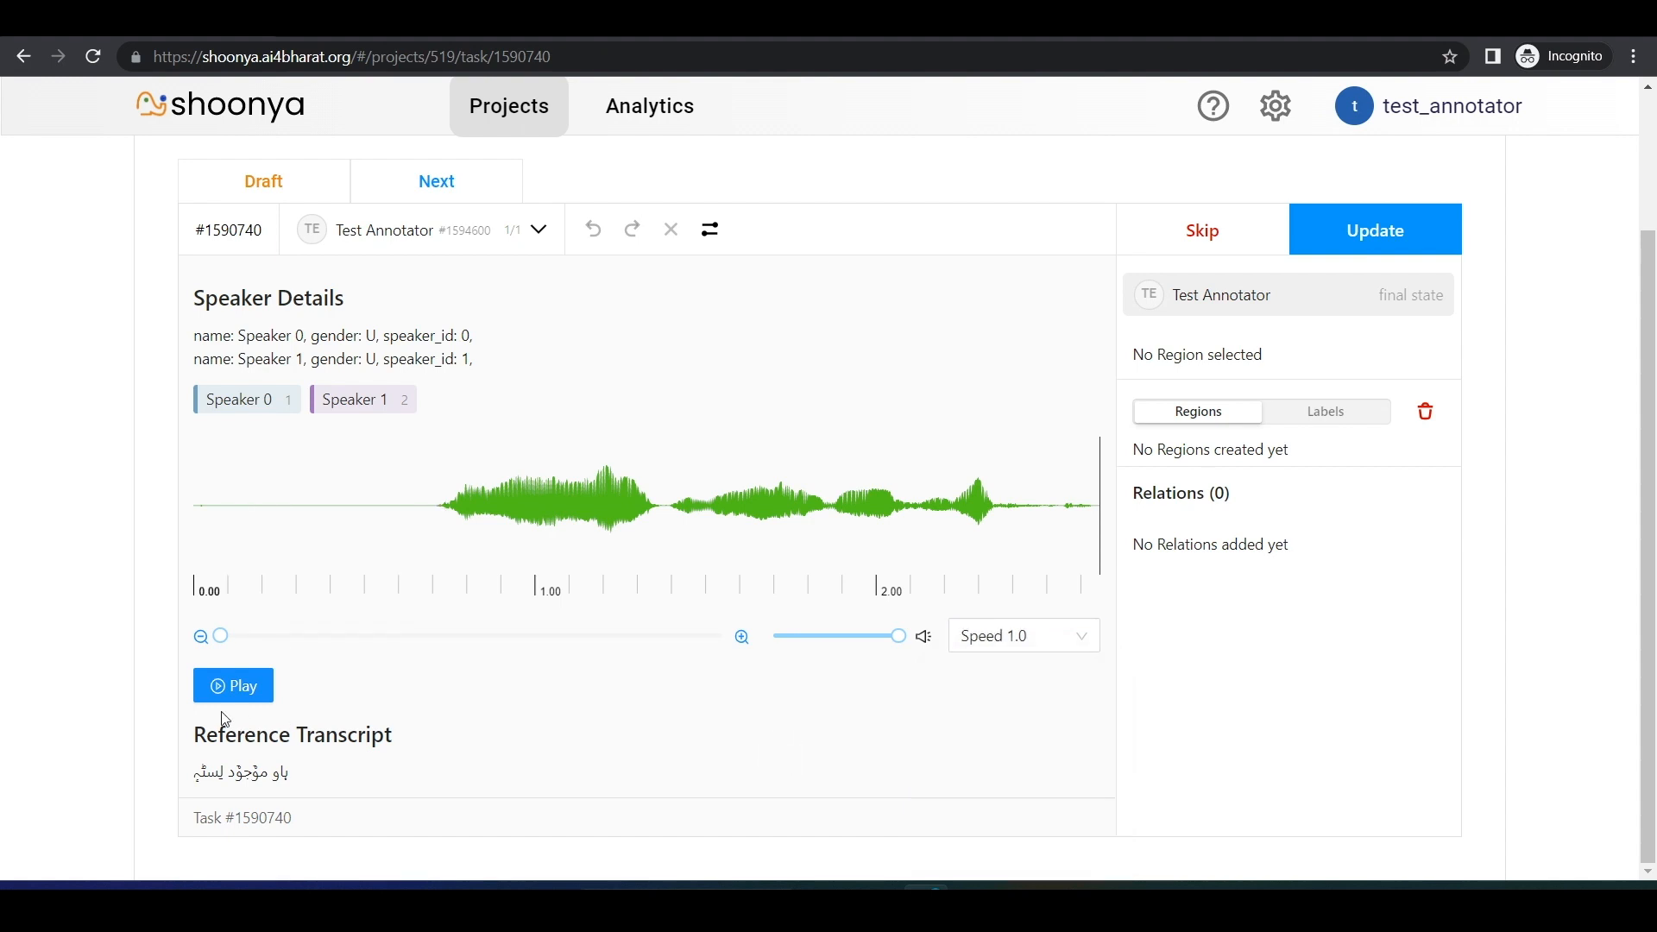
{"action": "left_click_drag", "start_coordinate": [196, 781], "coordinate": [290, 773]}
{"action": "left_click", "coordinate": [523, 727]}
Step: Zoom in on the audio waveform to stretch it out along the timeline
{"action": "left_click", "coordinate": [743, 637]}
{"action": "left_click", "coordinate": [743, 637]}
{"action": "left_click", "coordinate": [743, 638]}
{"action": "left_click", "coordinate": [742, 637]}
{"action": "left_click", "coordinate": [742, 637]}
{"action": "left_click", "coordinate": [742, 637]}
{"action": "left_click", "coordinate": [743, 638]}
{"action": "left_click", "coordinate": [742, 637]}
{"action": "left_click", "coordinate": [742, 637]}
{"action": "left_click", "coordinate": [742, 637]}
{"action": "left_click", "coordinate": [743, 637]}
{"action": "left_click_drag", "start_coordinate": [333, 638], "coordinate": [574, 637]}
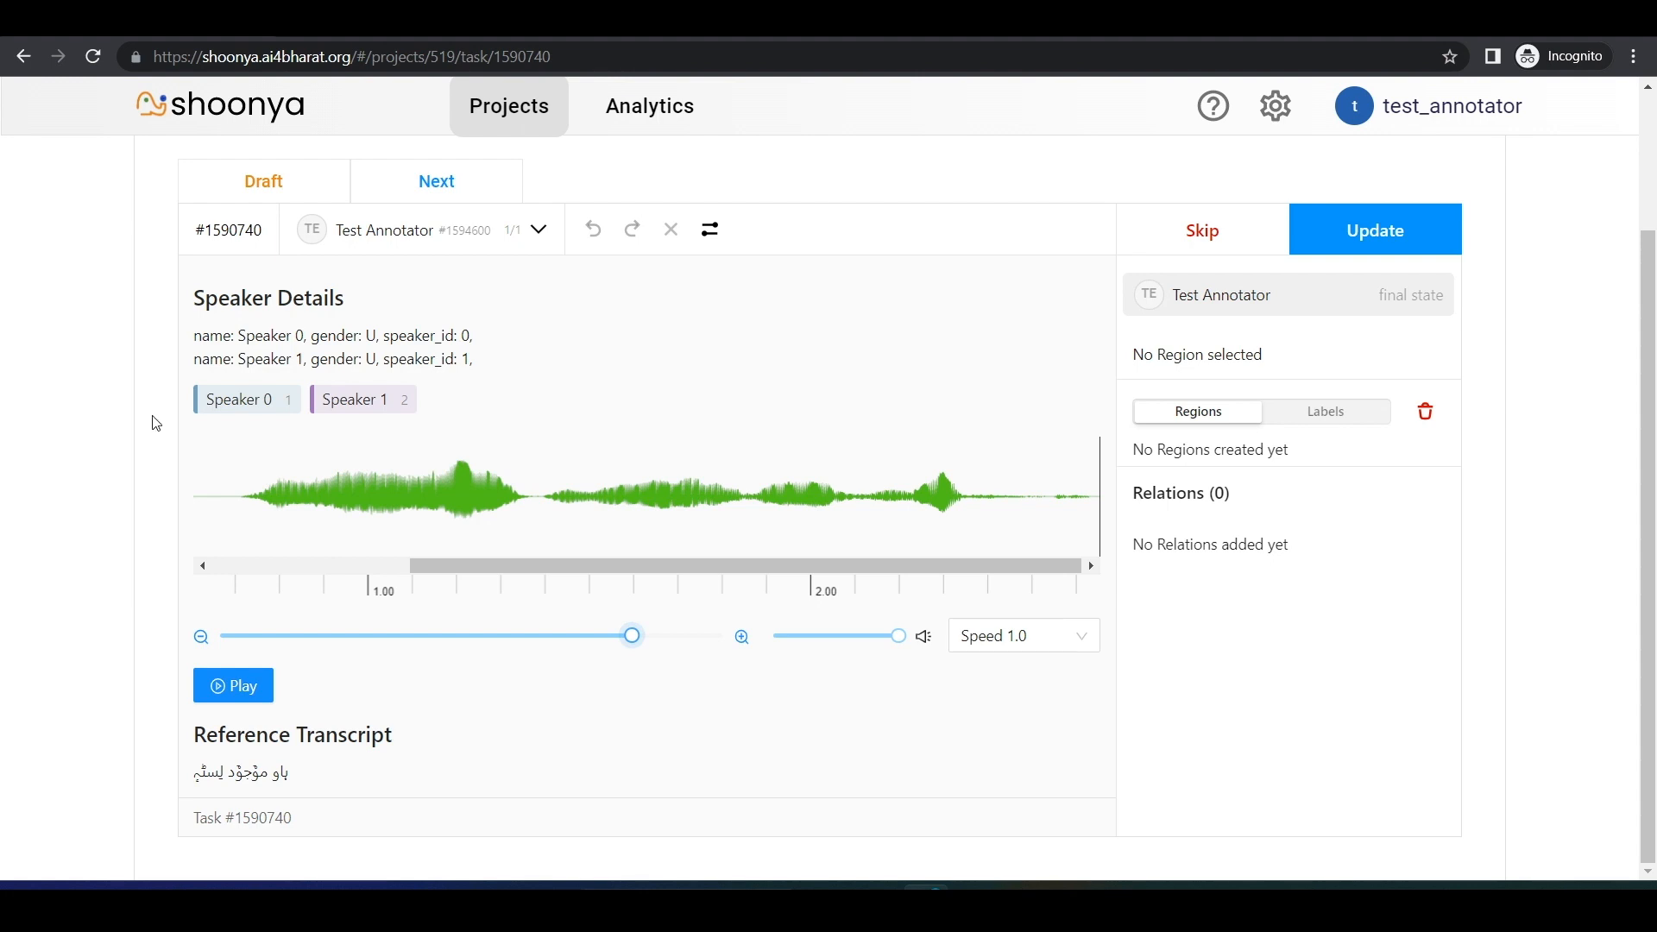
Step: Replay the audio on the enlarged waveform and stop the playback partway through the clip
{"action": "left_click", "coordinate": [222, 686]}
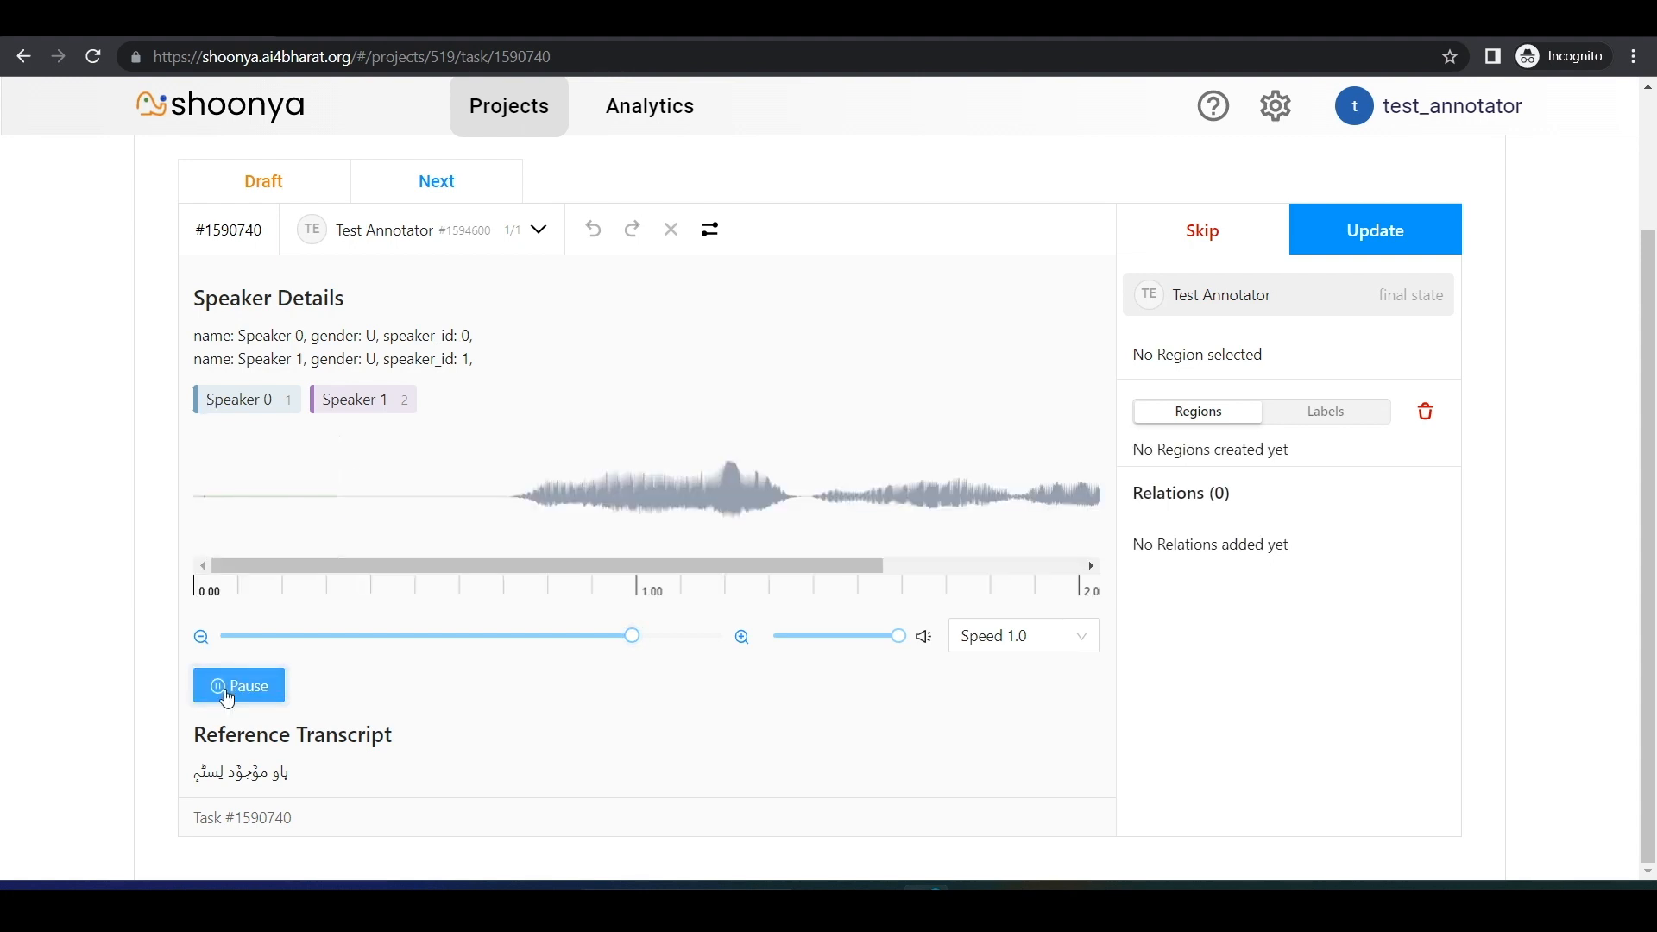
{"action": "left_click", "coordinate": [227, 687]}
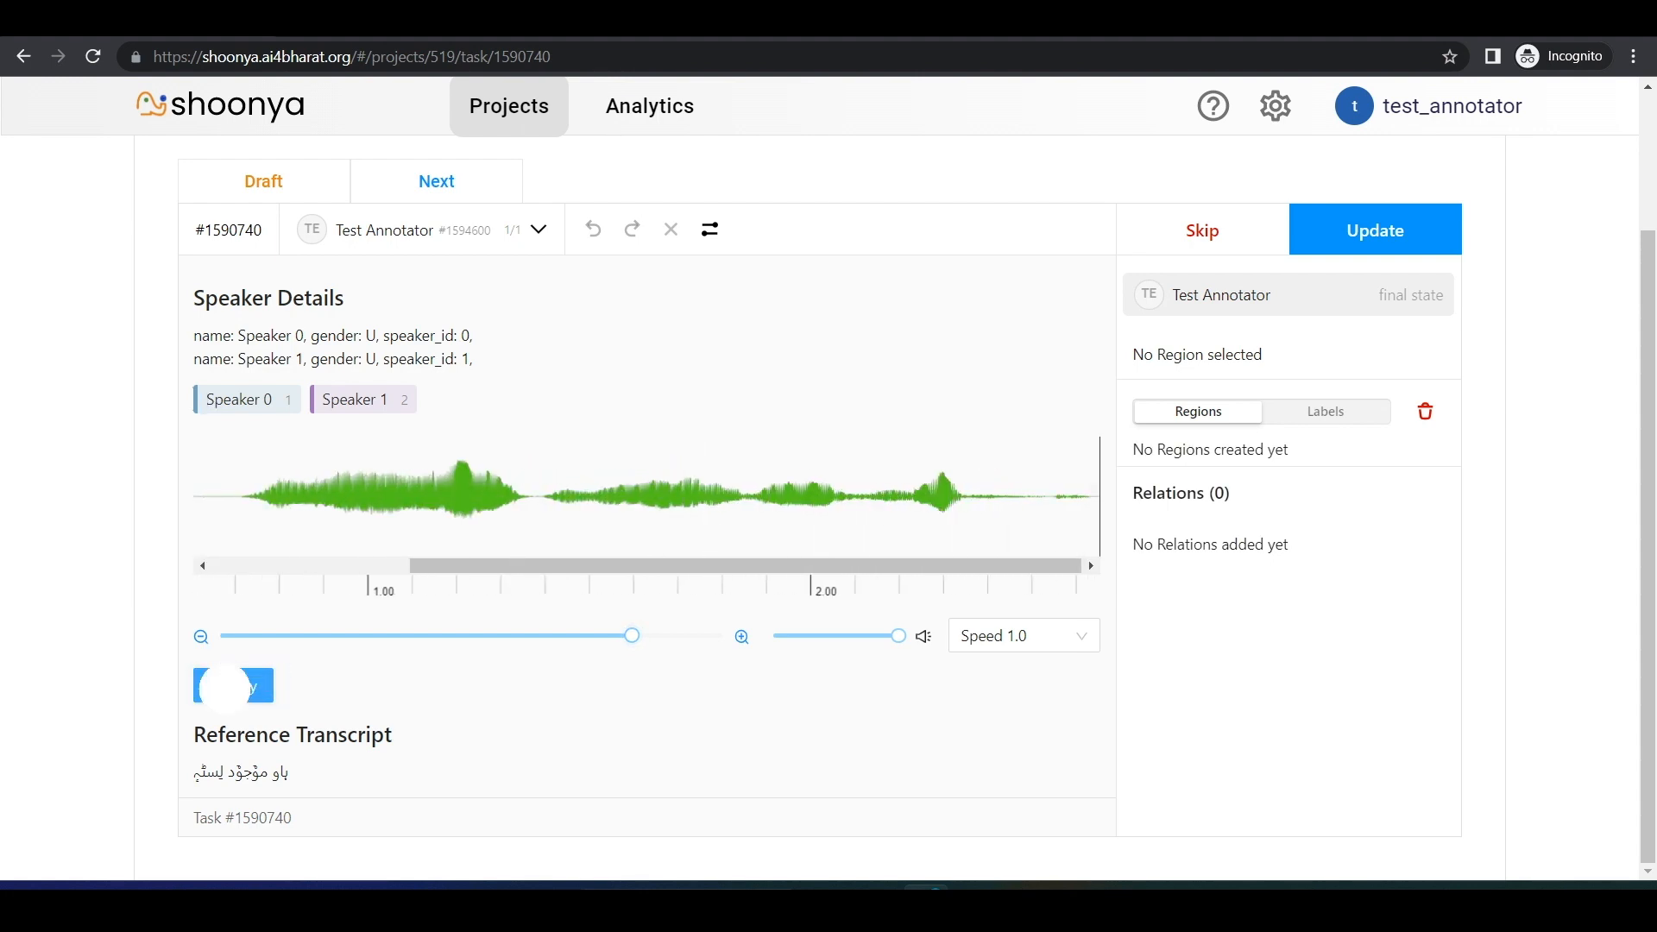
{"action": "left_click", "coordinate": [224, 699]}
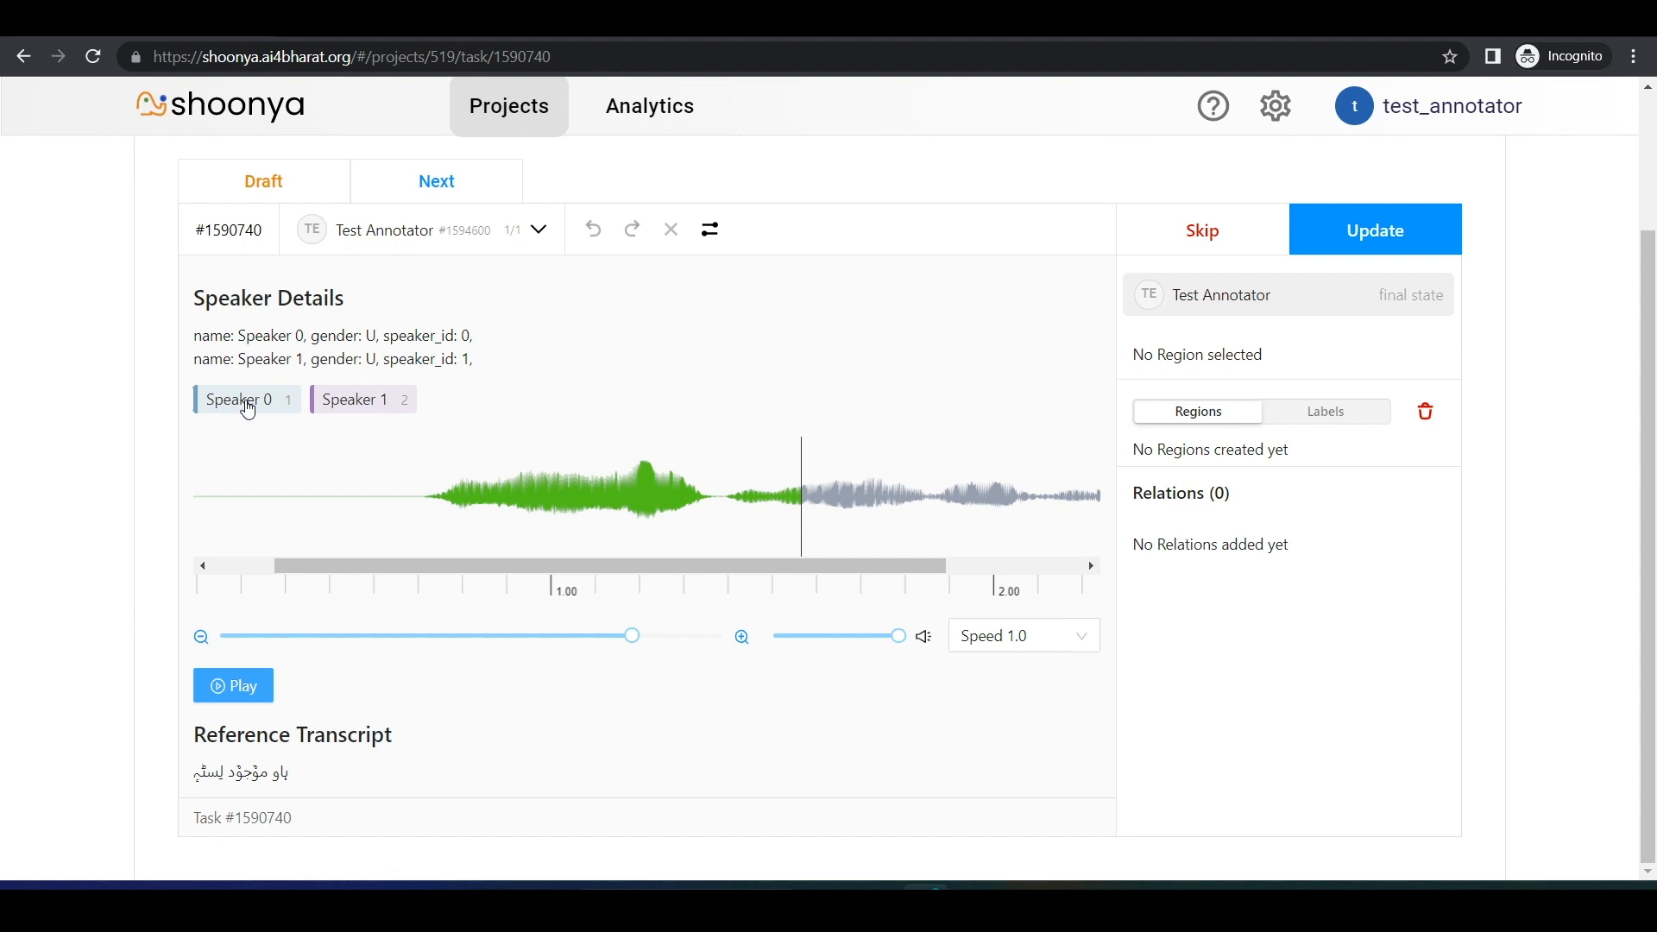
Step: Mark the first speech burst, from about 0.75 to 1.35 s, as a Speaker 0 region and add the transcription "Test" to it
{"action": "left_click", "coordinate": [248, 409]}
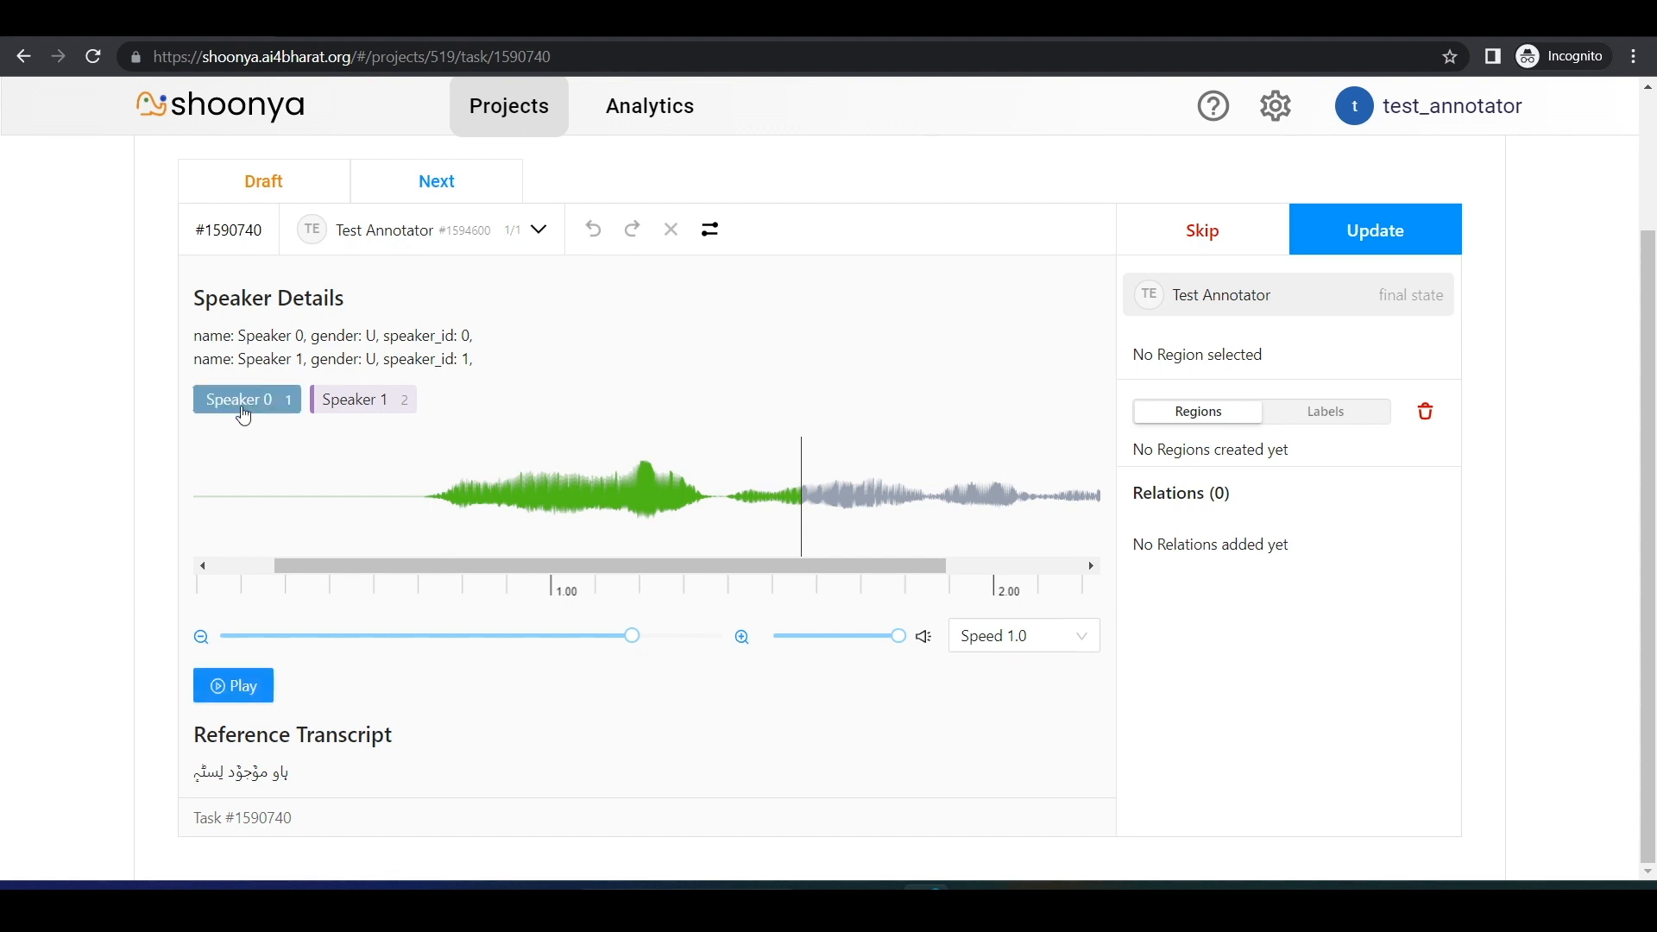
{"action": "left_click_drag", "start_coordinate": [429, 499], "coordinate": [699, 525]}
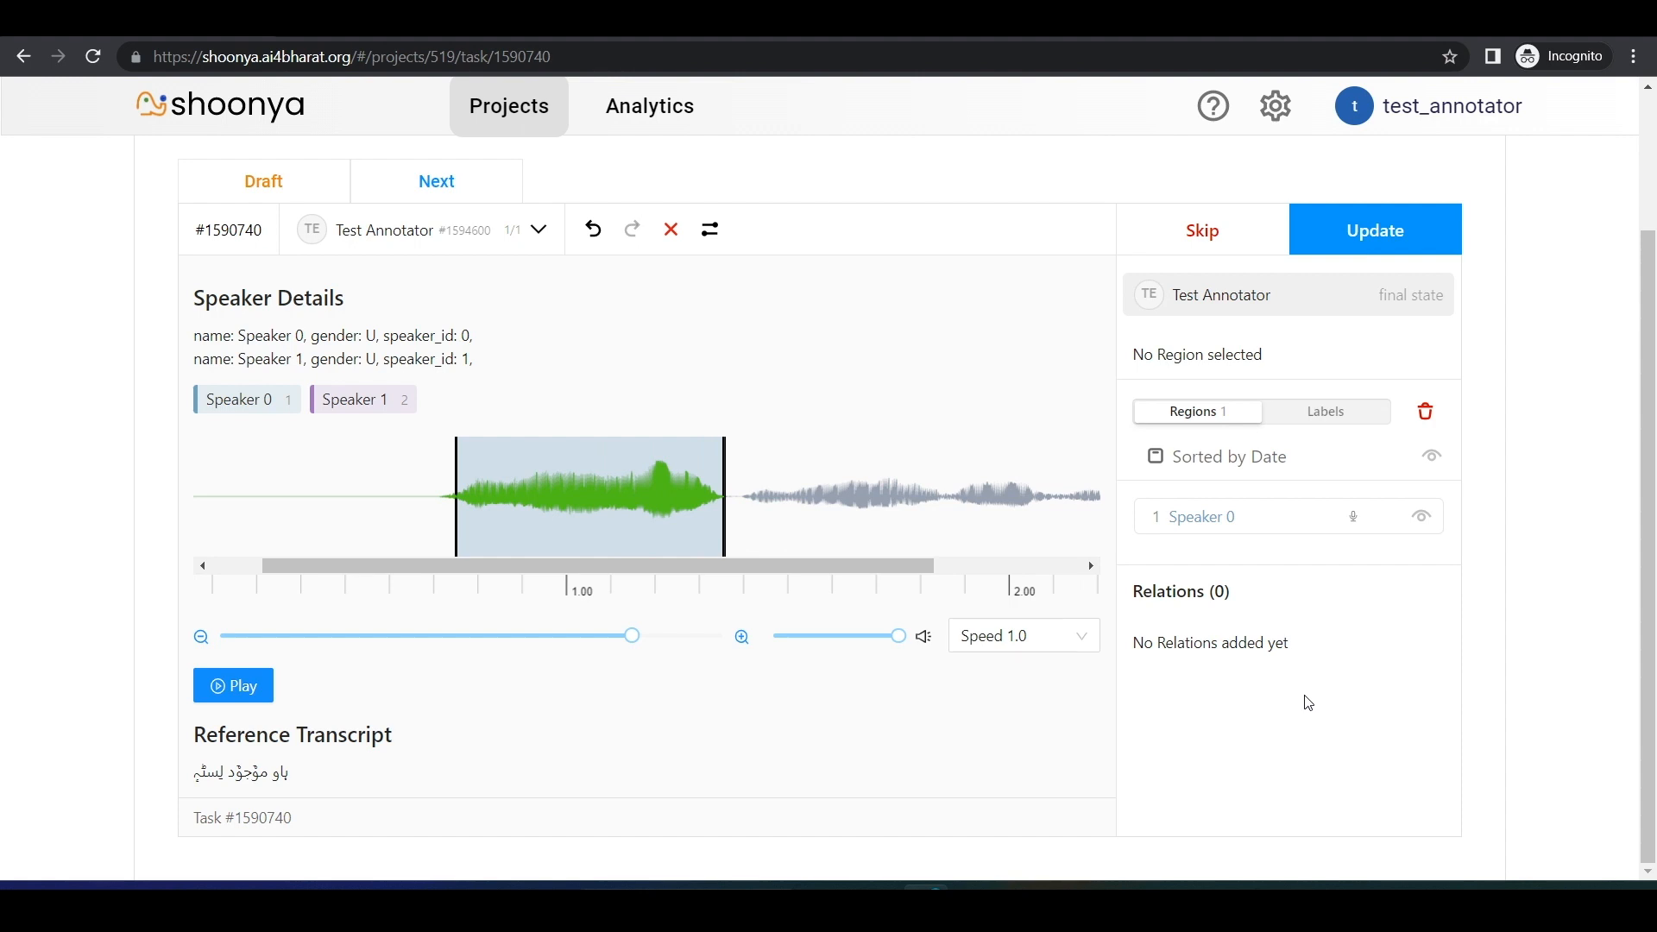
{"action": "left_click", "coordinate": [1219, 518]}
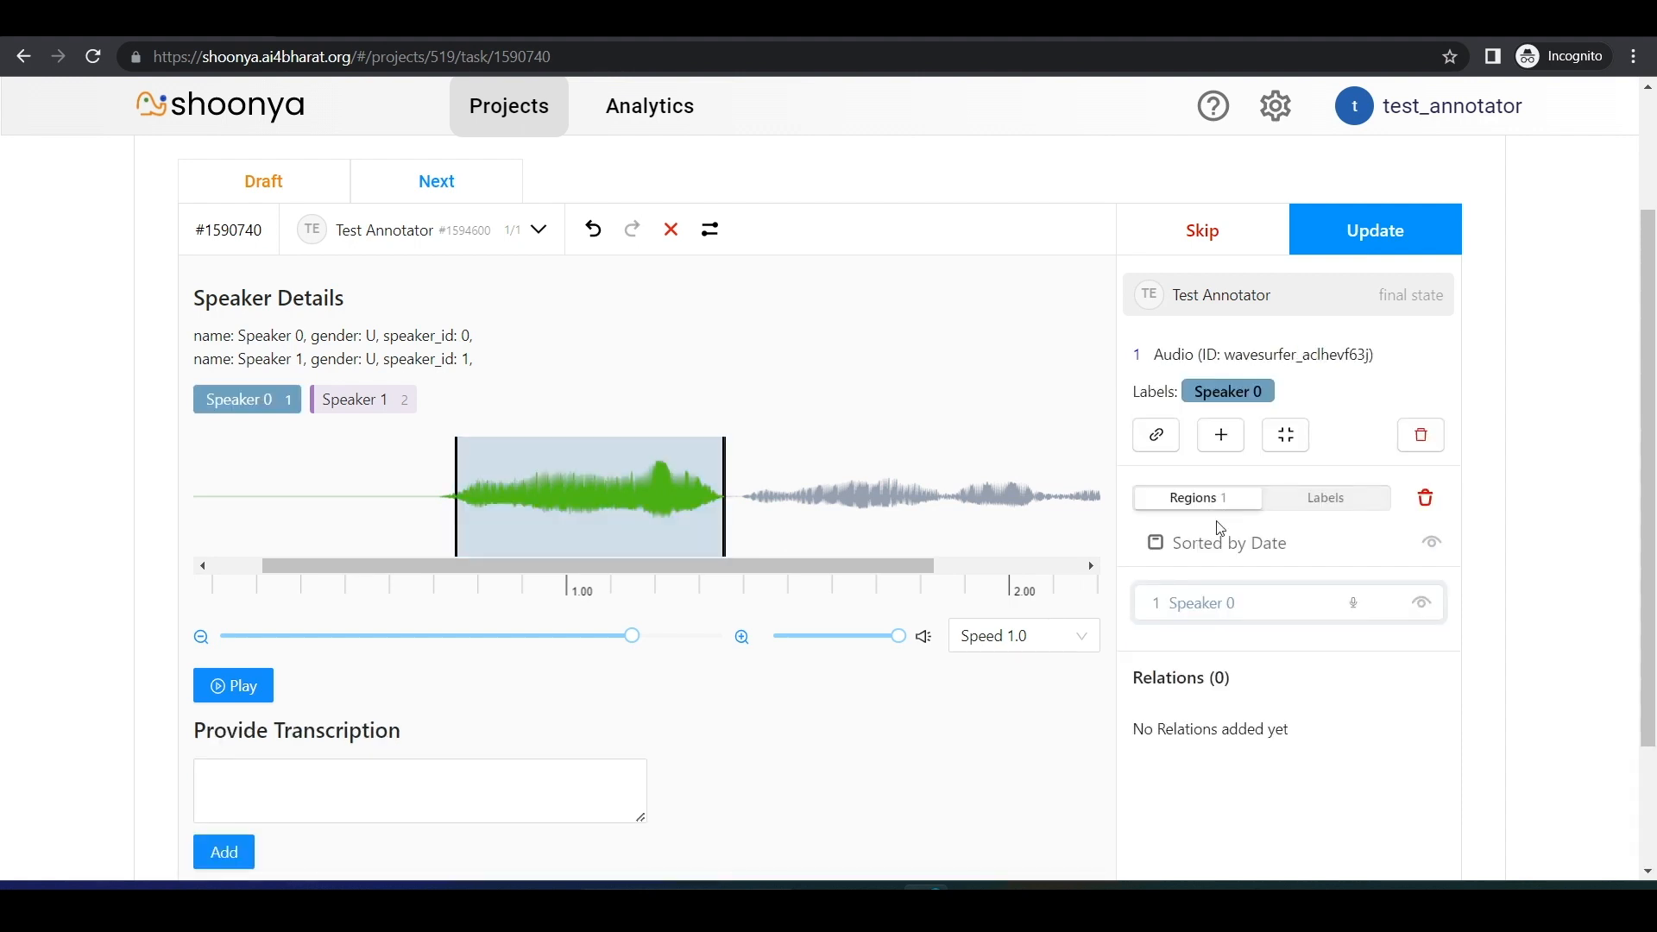
{"action": "left_click_drag", "start_coordinate": [1649, 593], "coordinate": [1649, 716]}
{"action": "left_click", "coordinate": [294, 631]}
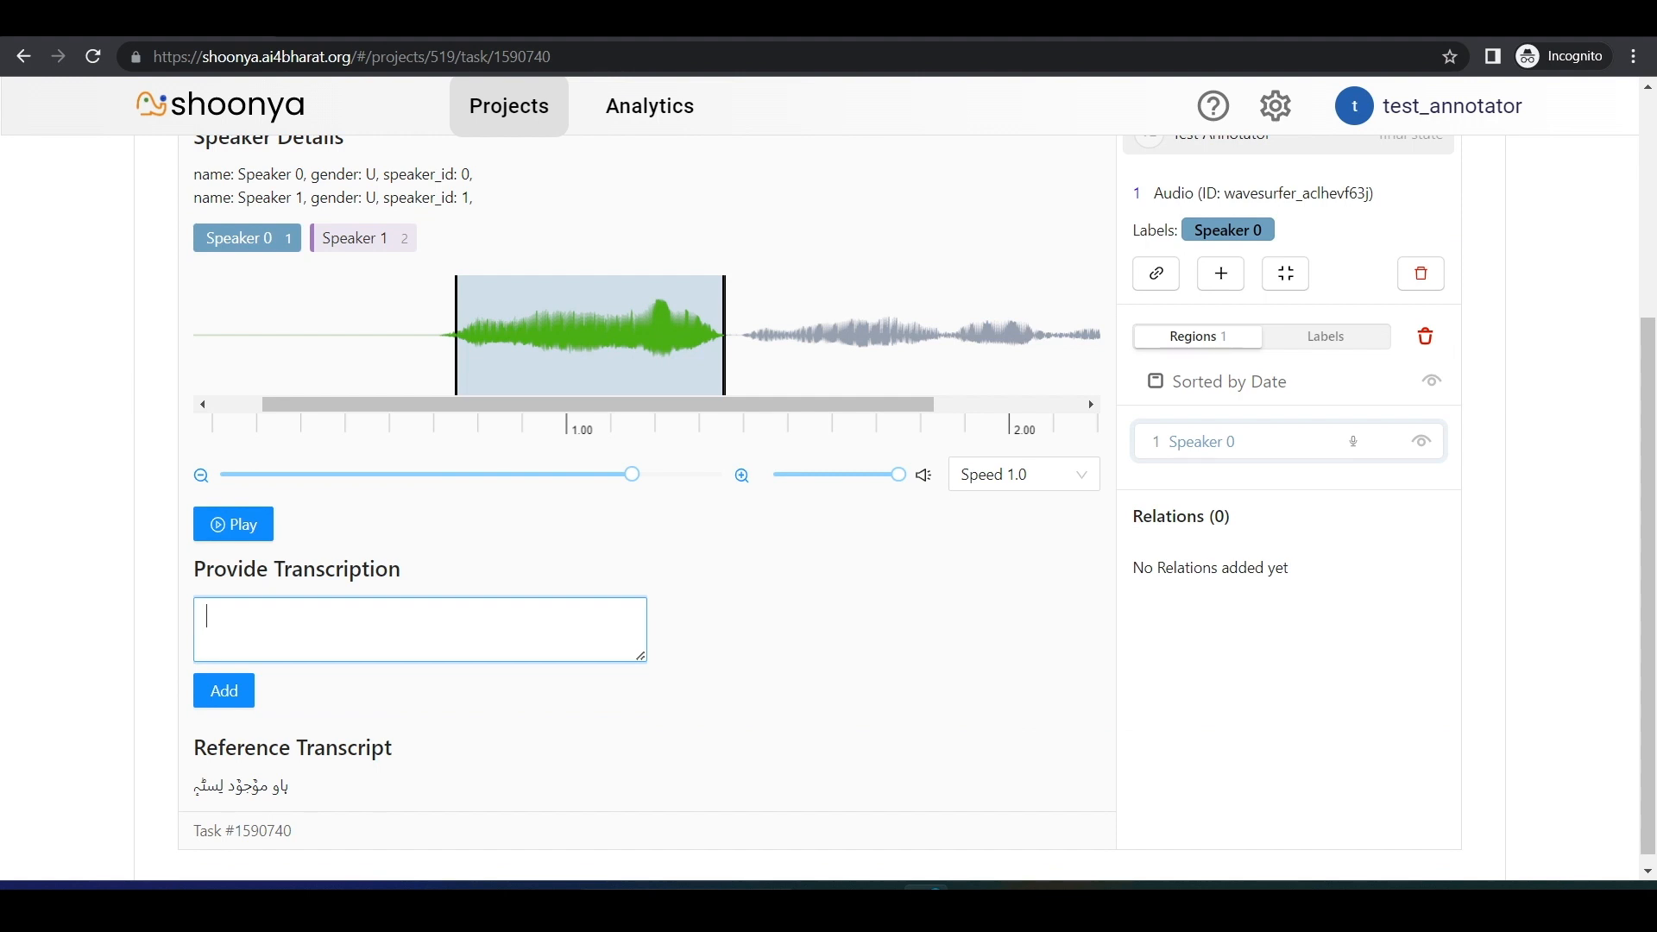
{"action": "type", "text": "Test"}
{"action": "left_click", "coordinate": [223, 691]}
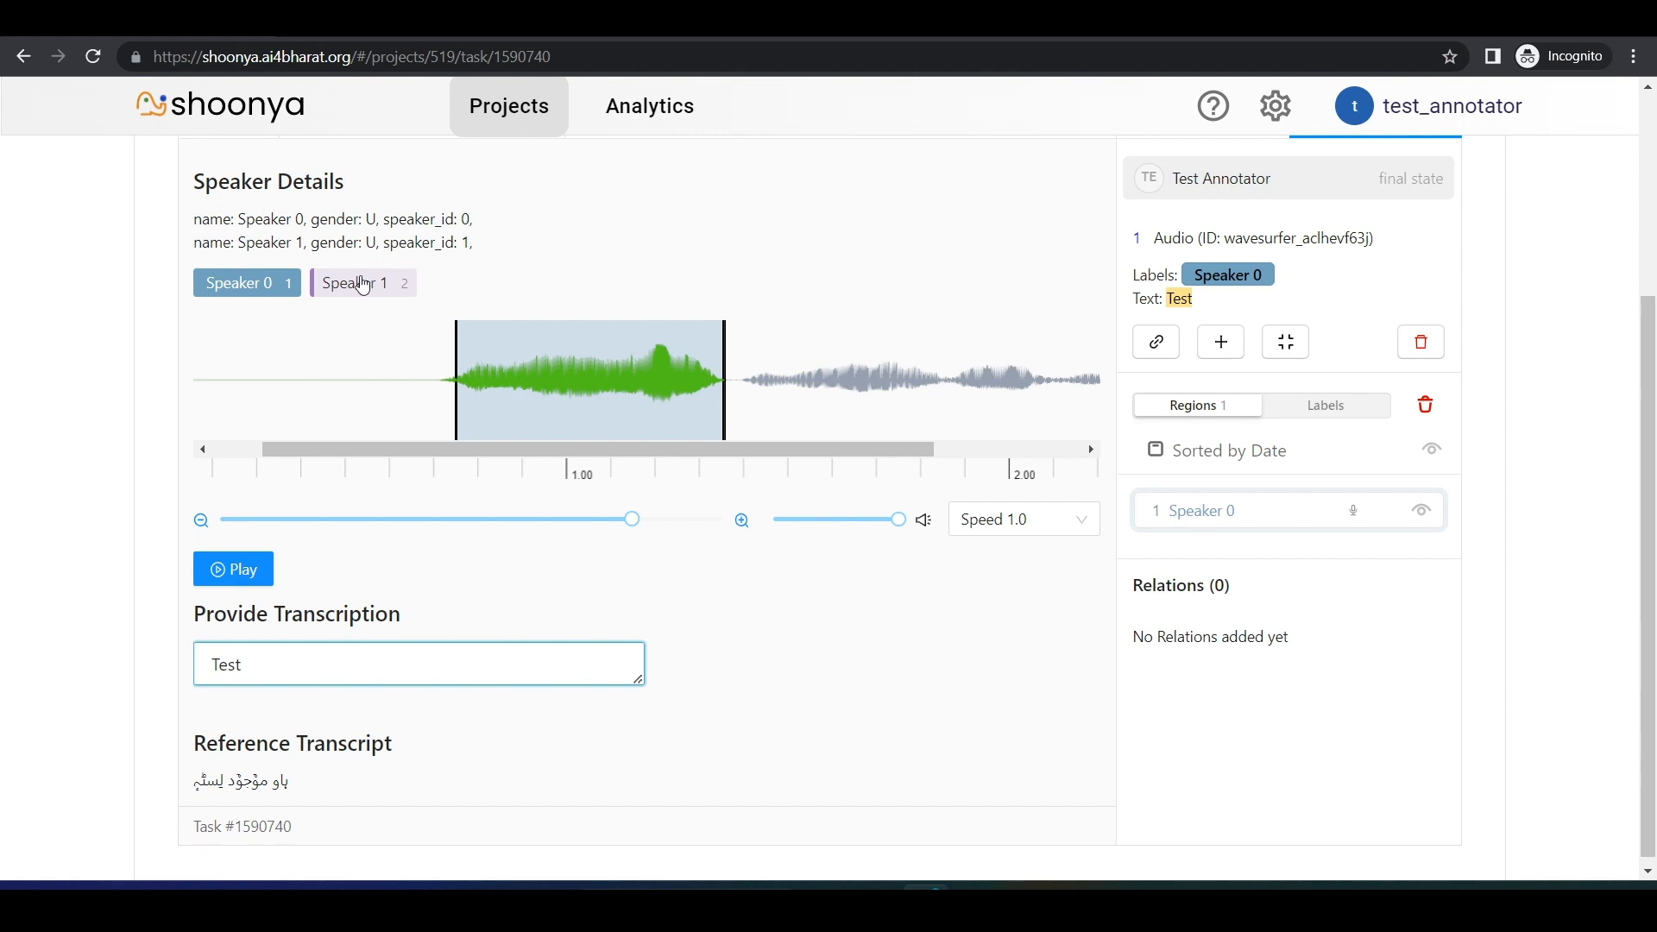
Step: Relabel the first region as Speaker 1 and mark the second speech burst, about 1.4 to 1.85 s, as another Speaker 1 region
{"action": "left_click", "coordinate": [362, 284]}
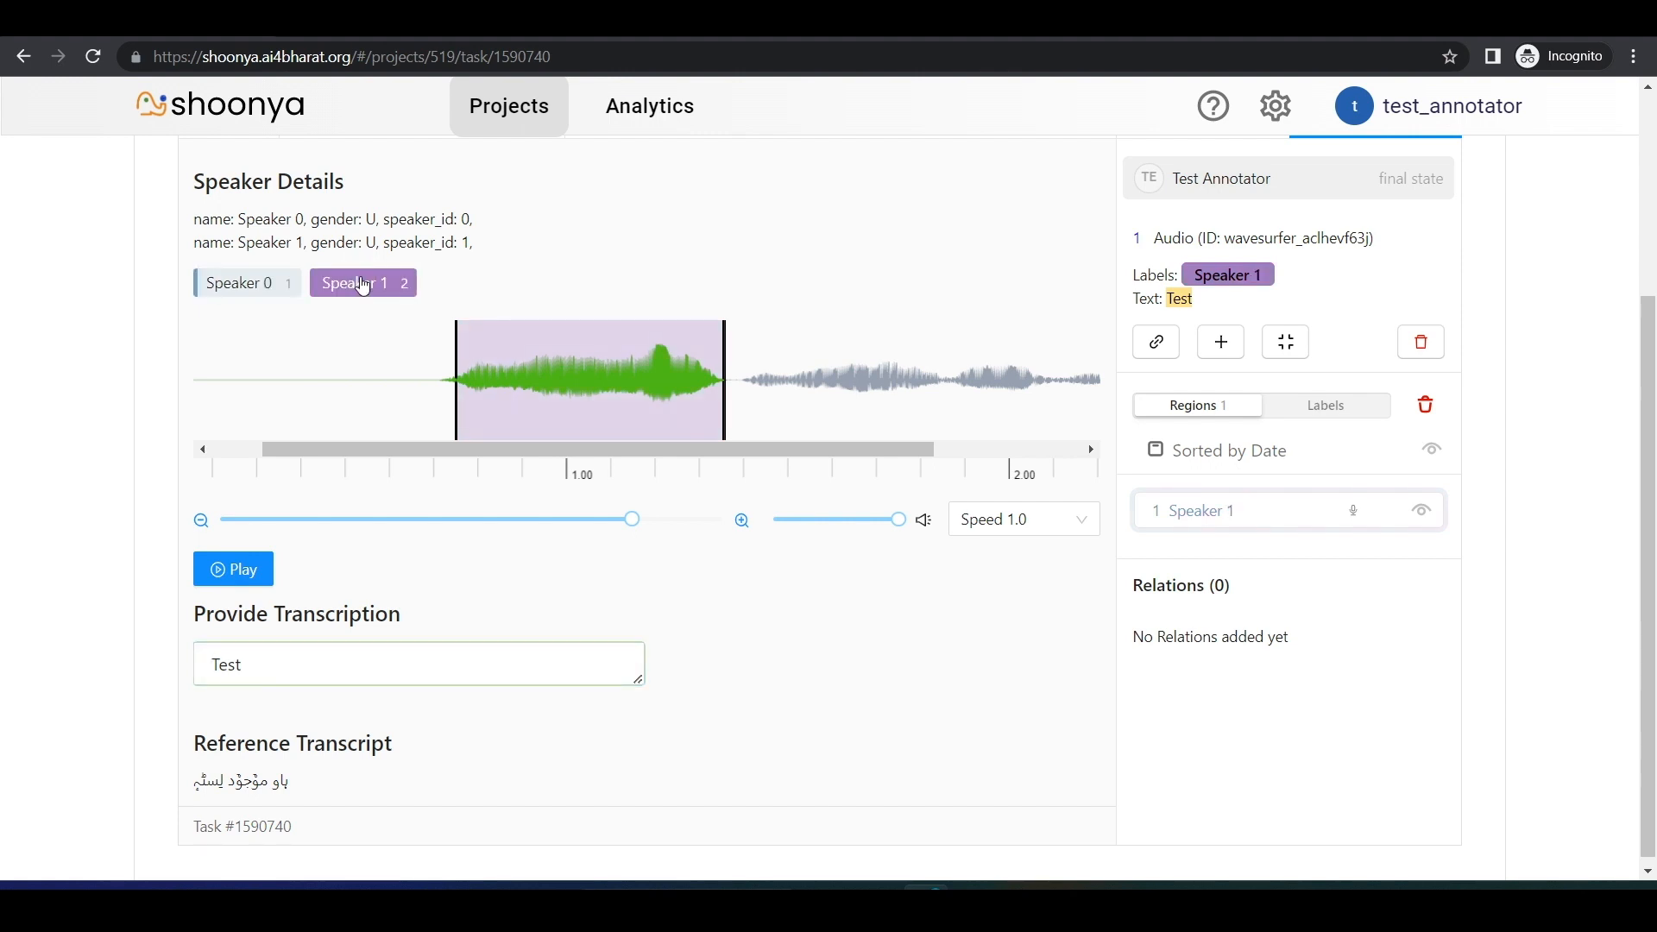
{"action": "left_click_drag", "start_coordinate": [741, 390], "coordinate": [945, 538]}
{"action": "left_click", "coordinate": [837, 551]}
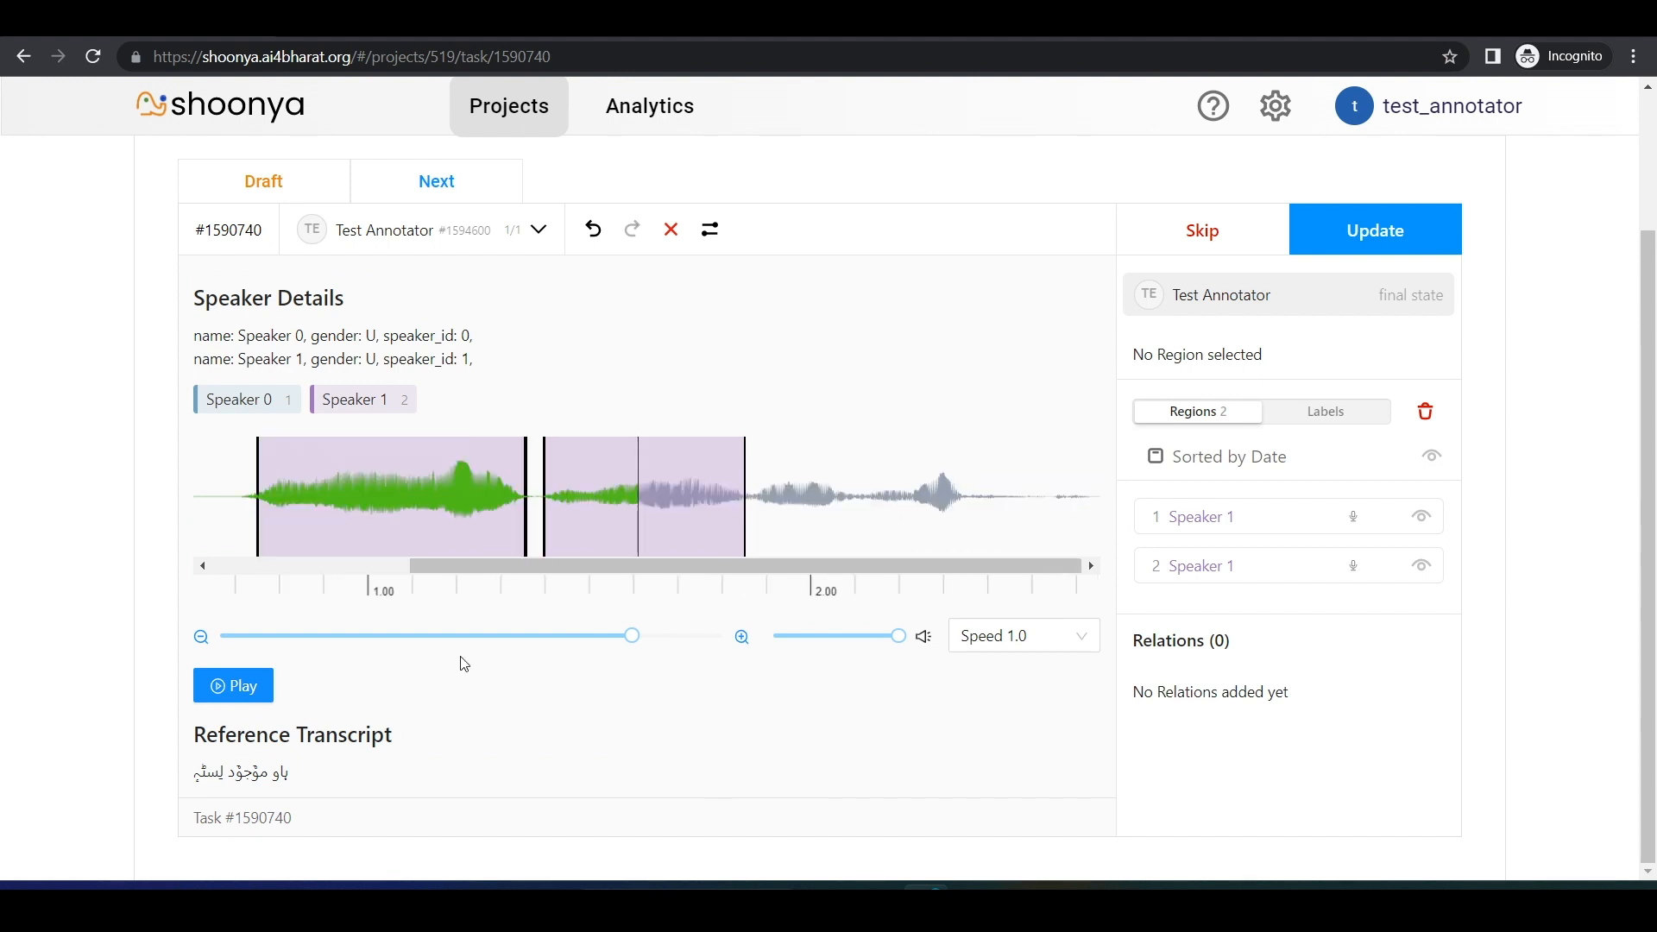
Step: Add the transcription "Test 2" to the second Speaker 1 region
{"action": "left_click", "coordinate": [623, 520]}
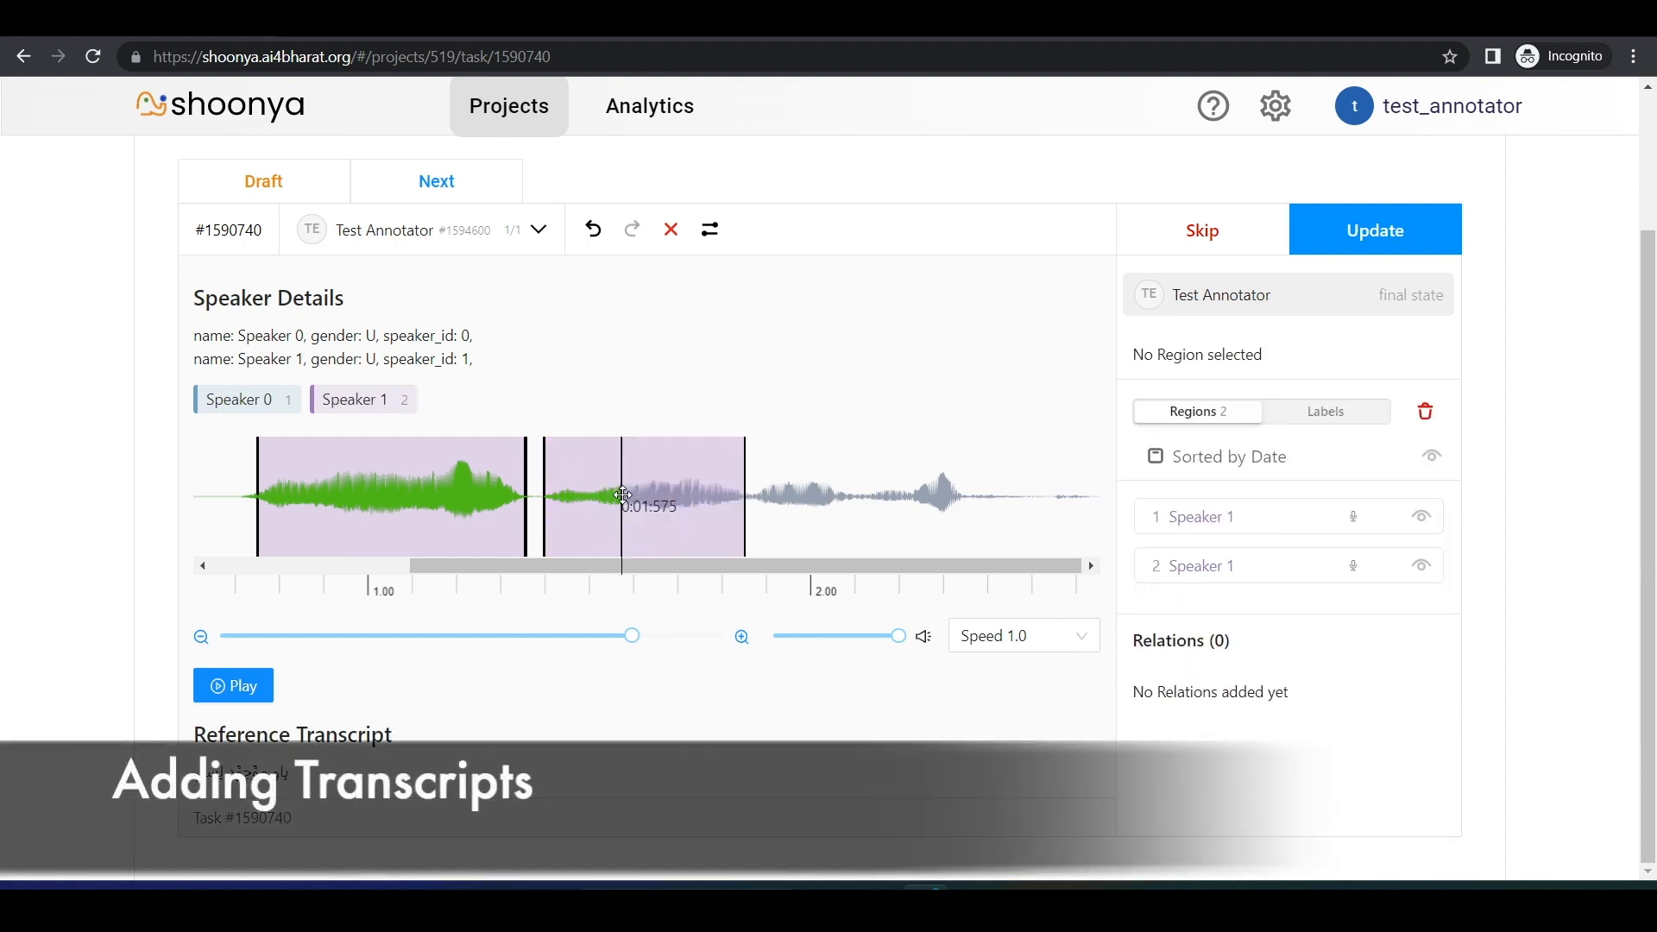
{"action": "left_click", "coordinate": [622, 494]}
{"action": "type", "text": "Tesr"}
{"action": "key", "text": "BackSpace"}
{"action": "type", "text": "t 2"}
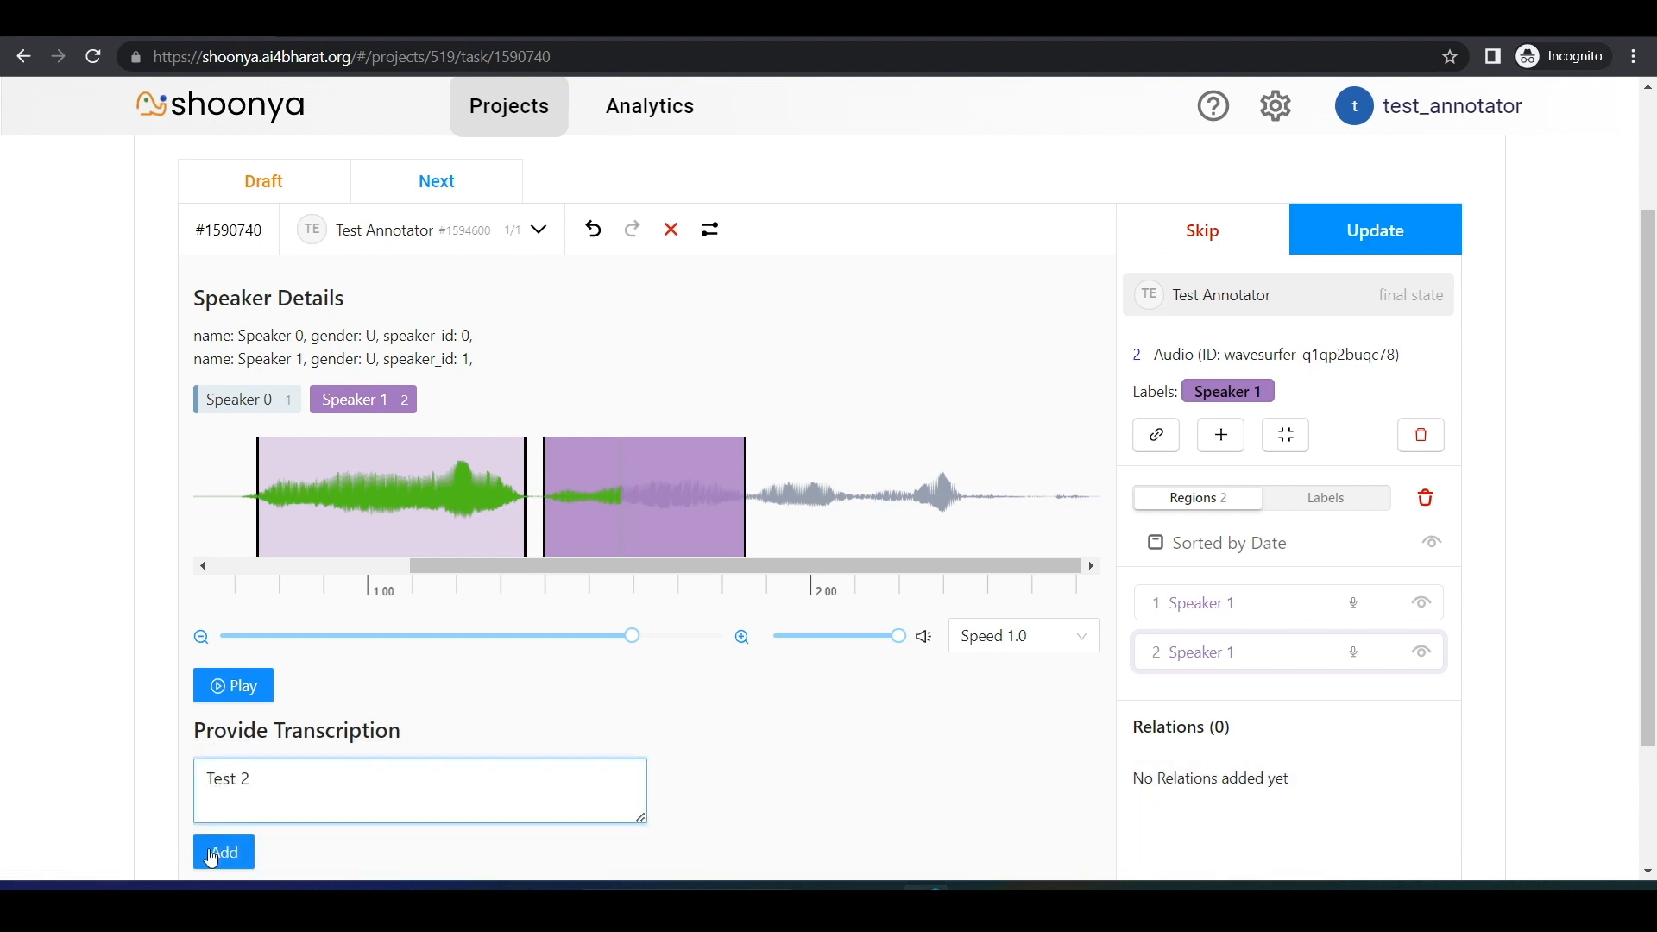
{"action": "left_click", "coordinate": [223, 852]}
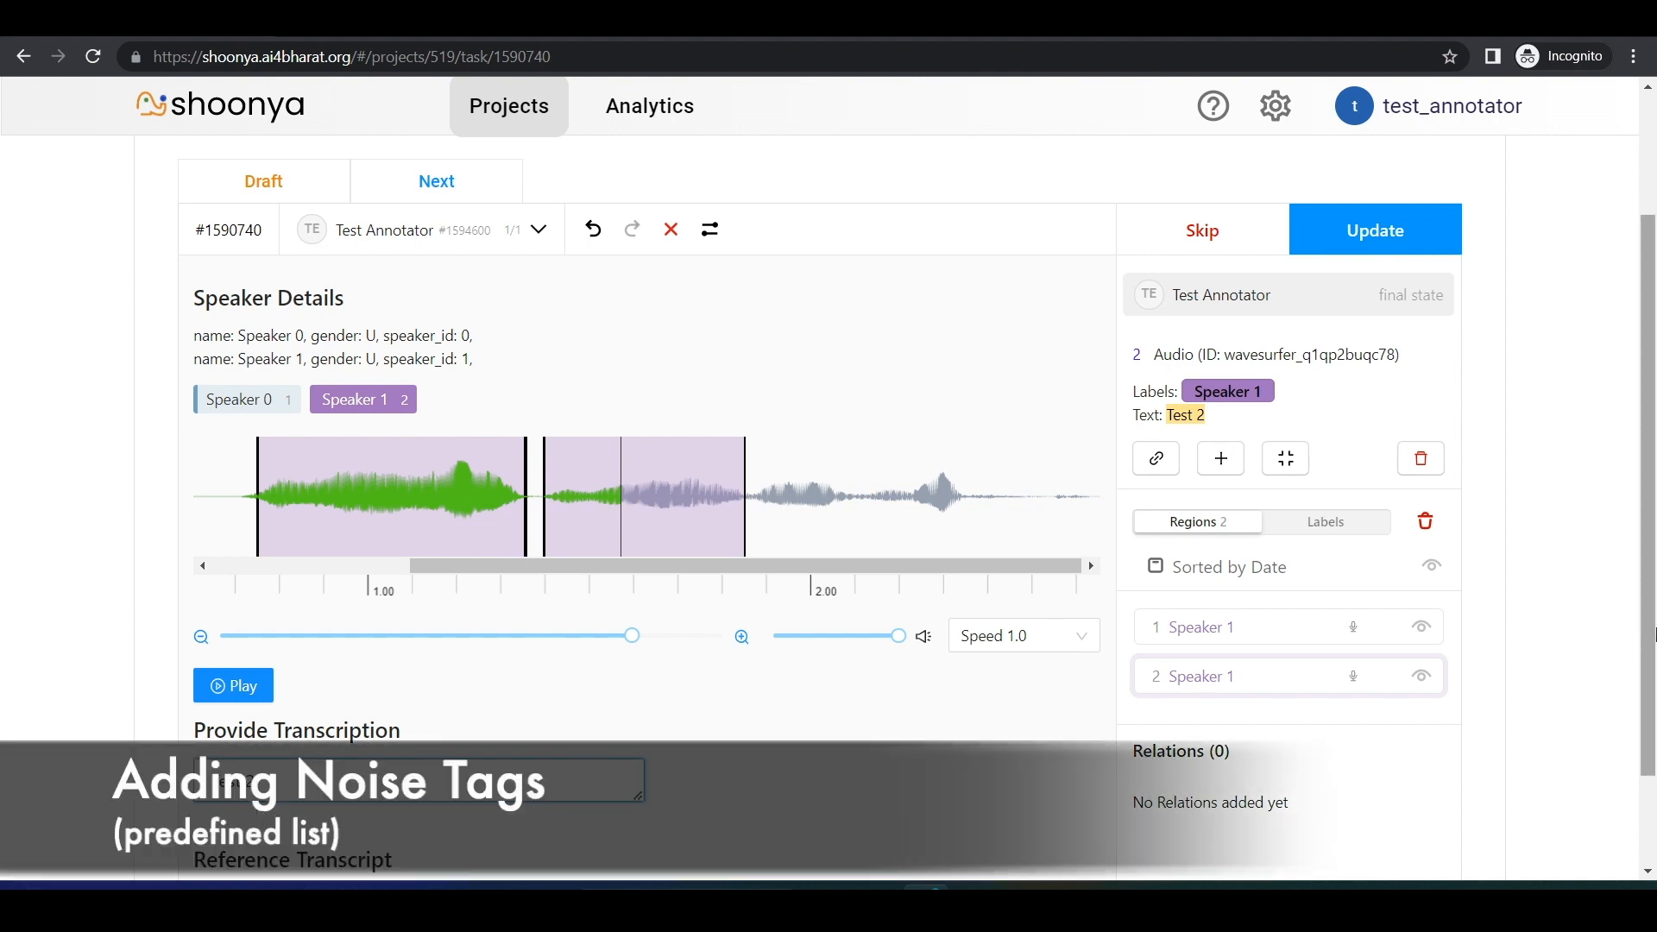
Step: Browse the predefined noise tags with their usage hint and copy the TV tag
{"action": "scroll", "coordinate": [1624, 630], "scroll_direction": "up", "scroll_amount": 2}
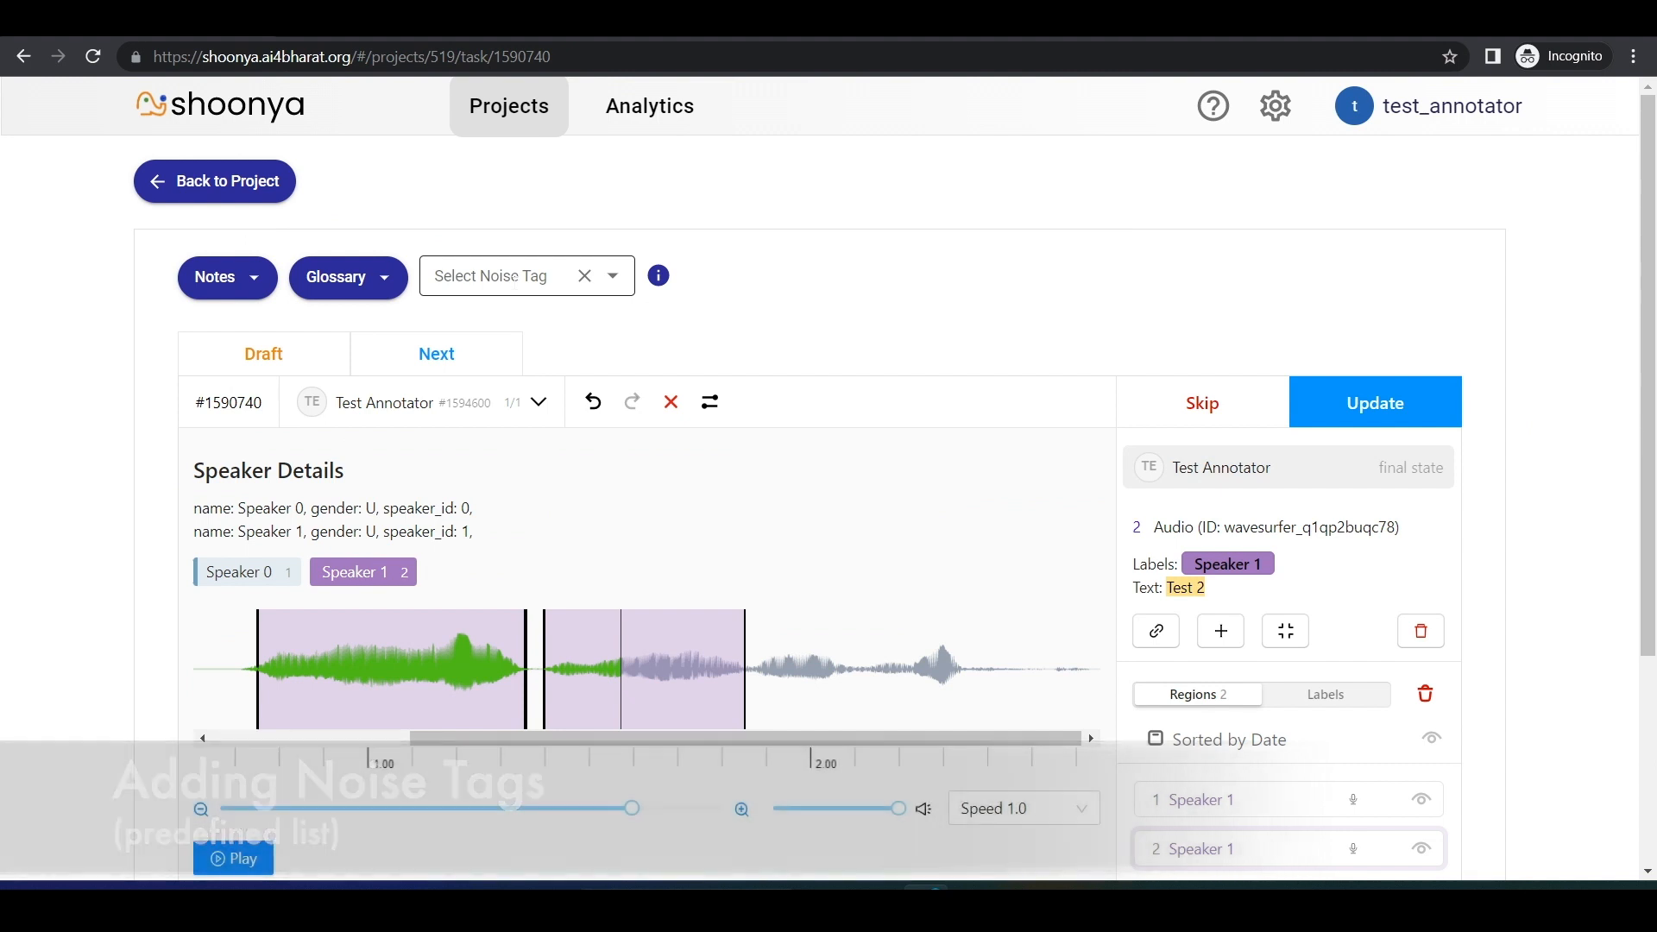
{"action": "left_click", "coordinate": [516, 277]}
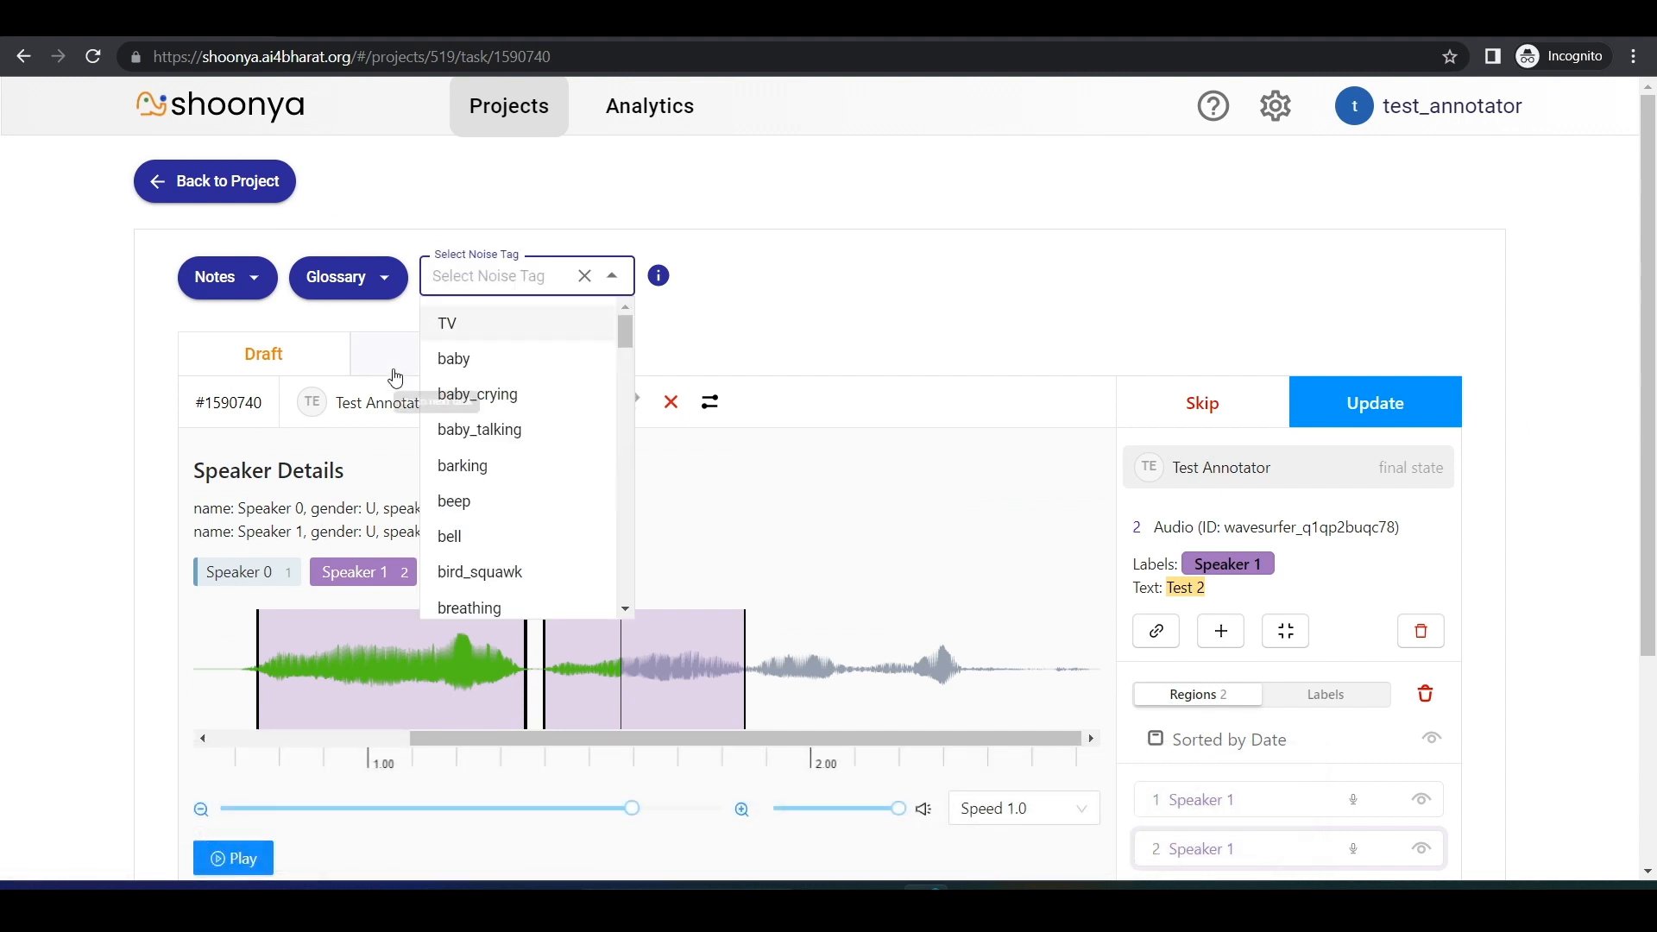
{"action": "left_click_drag", "start_coordinate": [624, 326], "coordinate": [623, 366]}
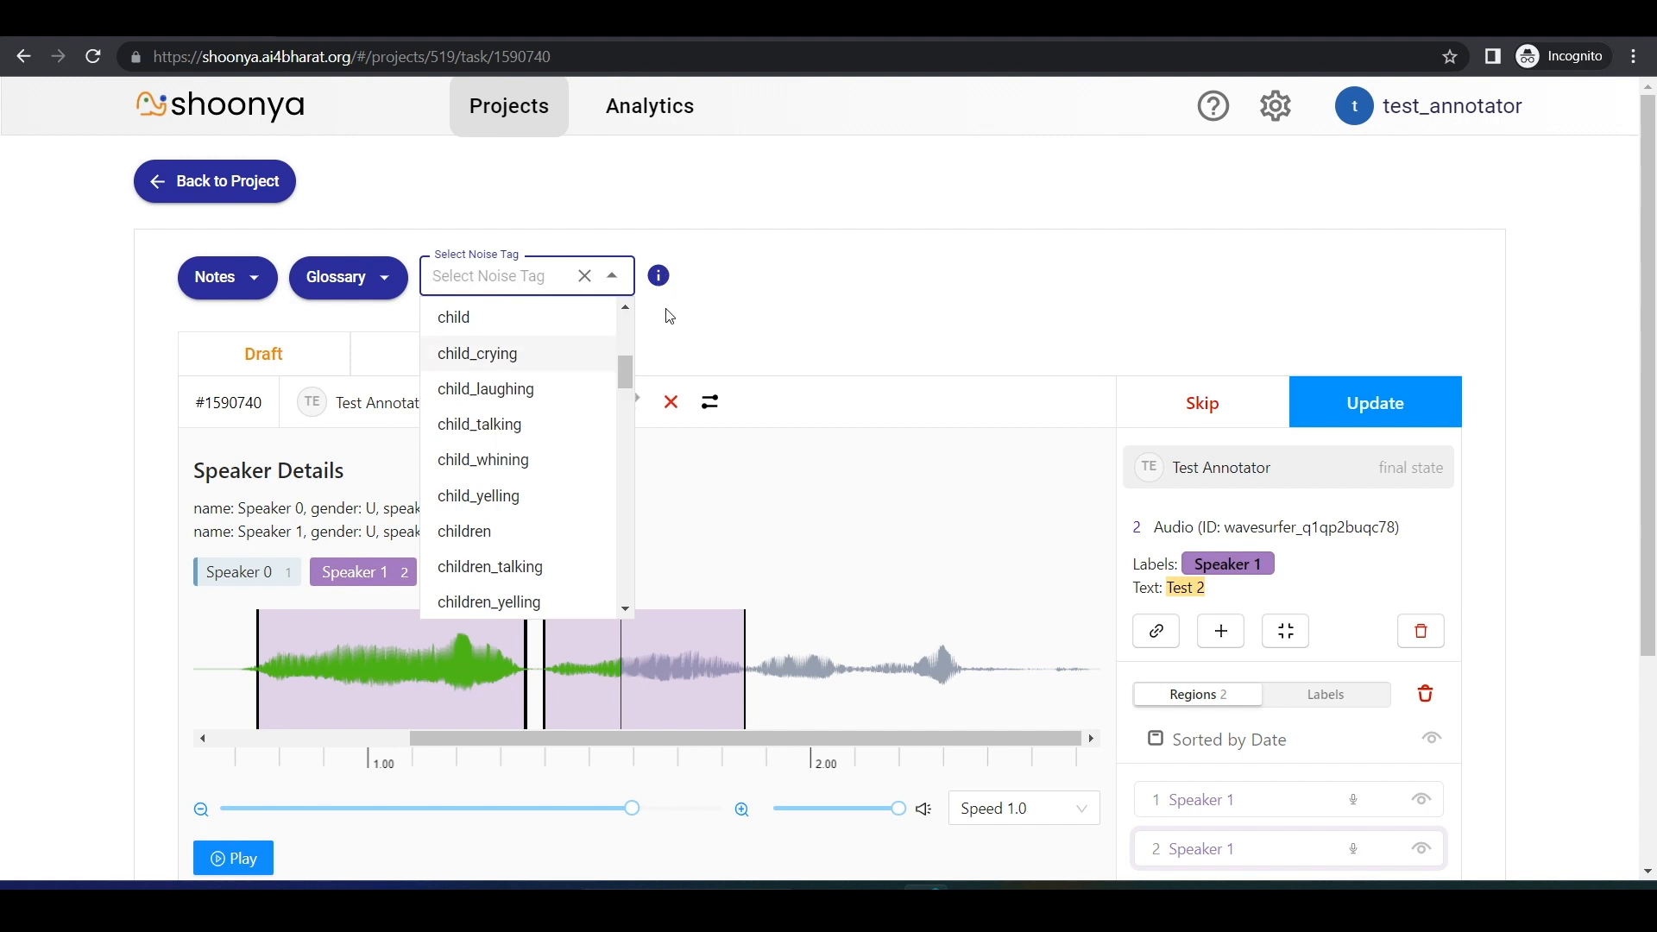
{"action": "mouse_move", "coordinate": [663, 278]}
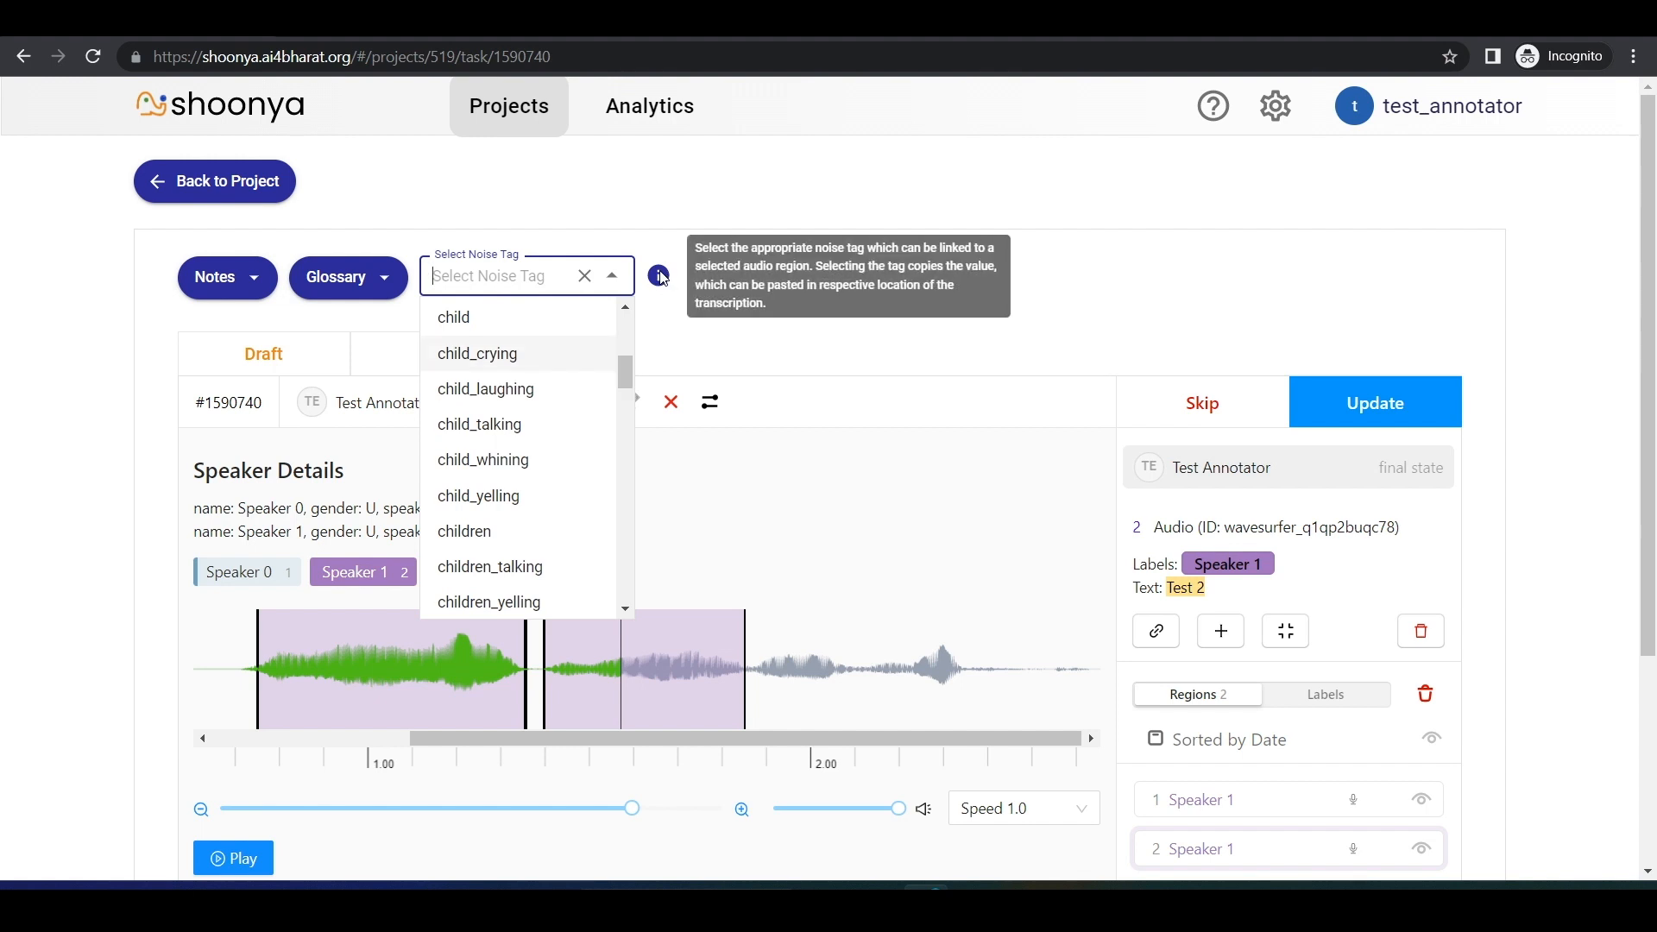
{"action": "left_click", "coordinate": [518, 276]}
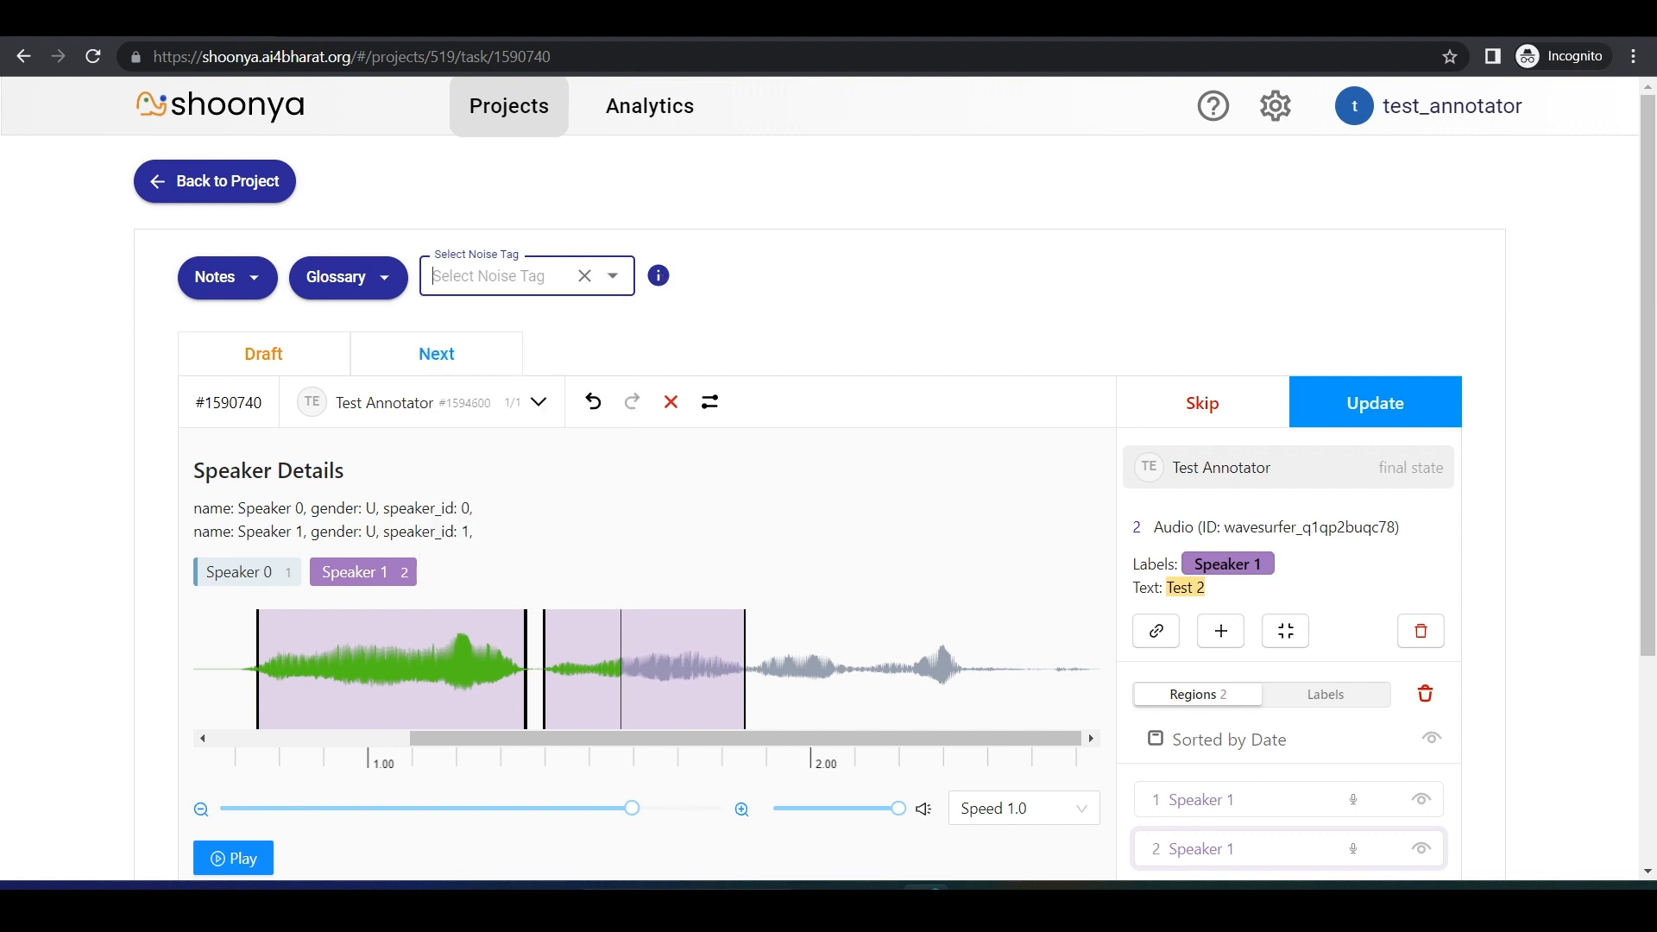
{"action": "type", "text": "tv"}
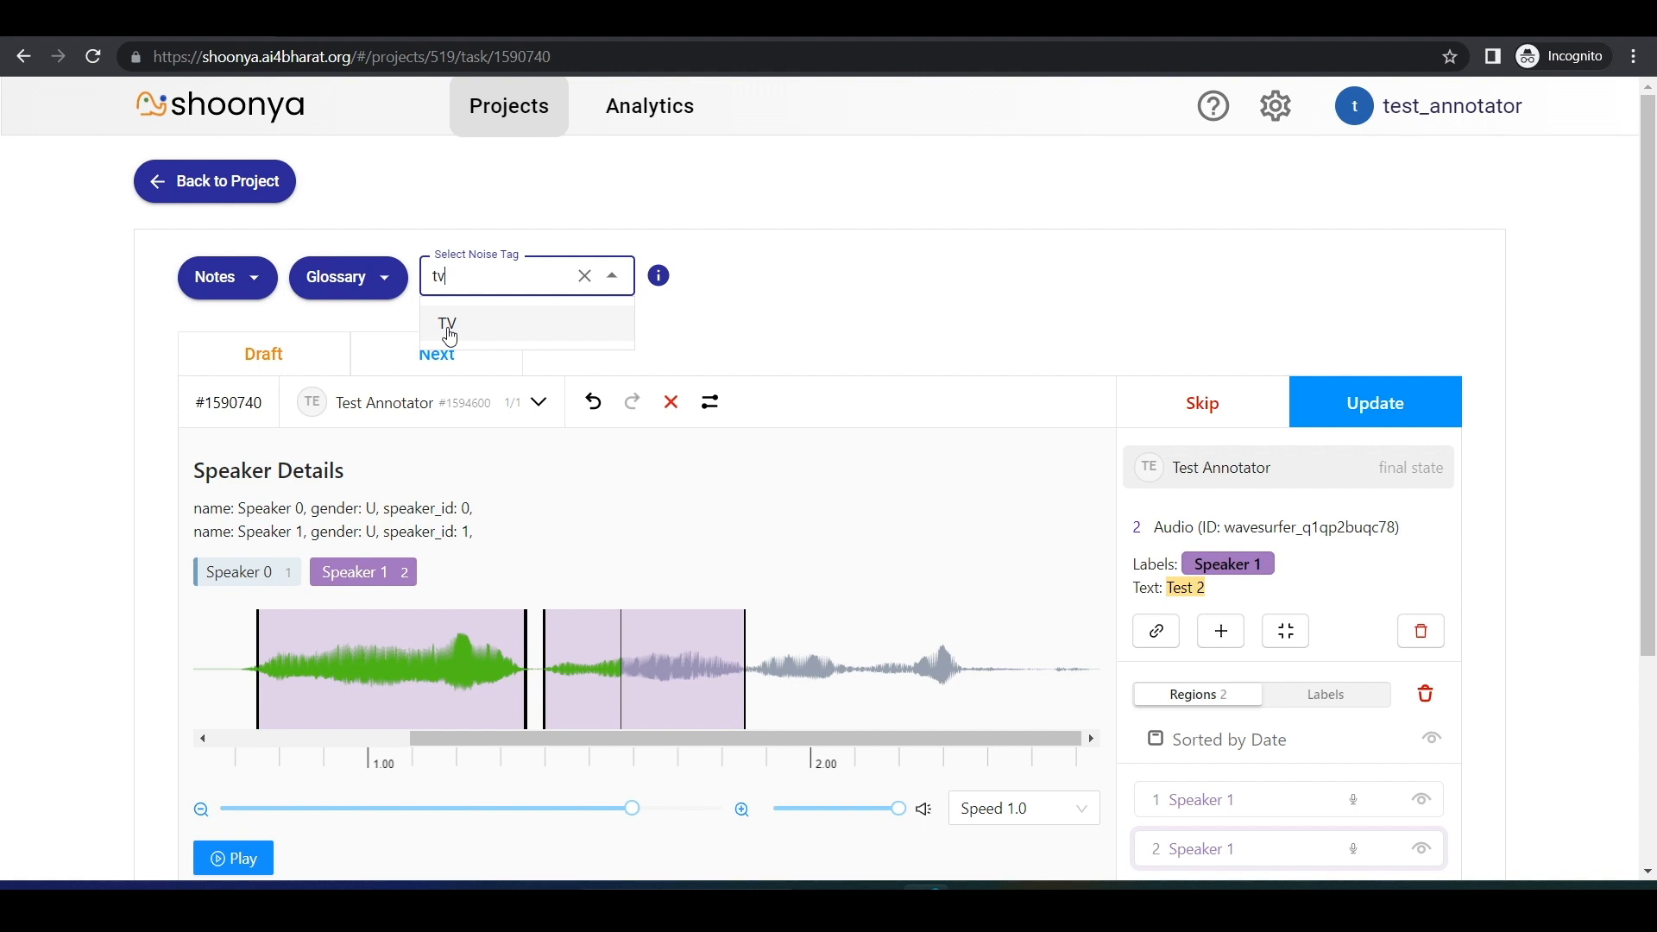
{"action": "left_click", "coordinate": [450, 332]}
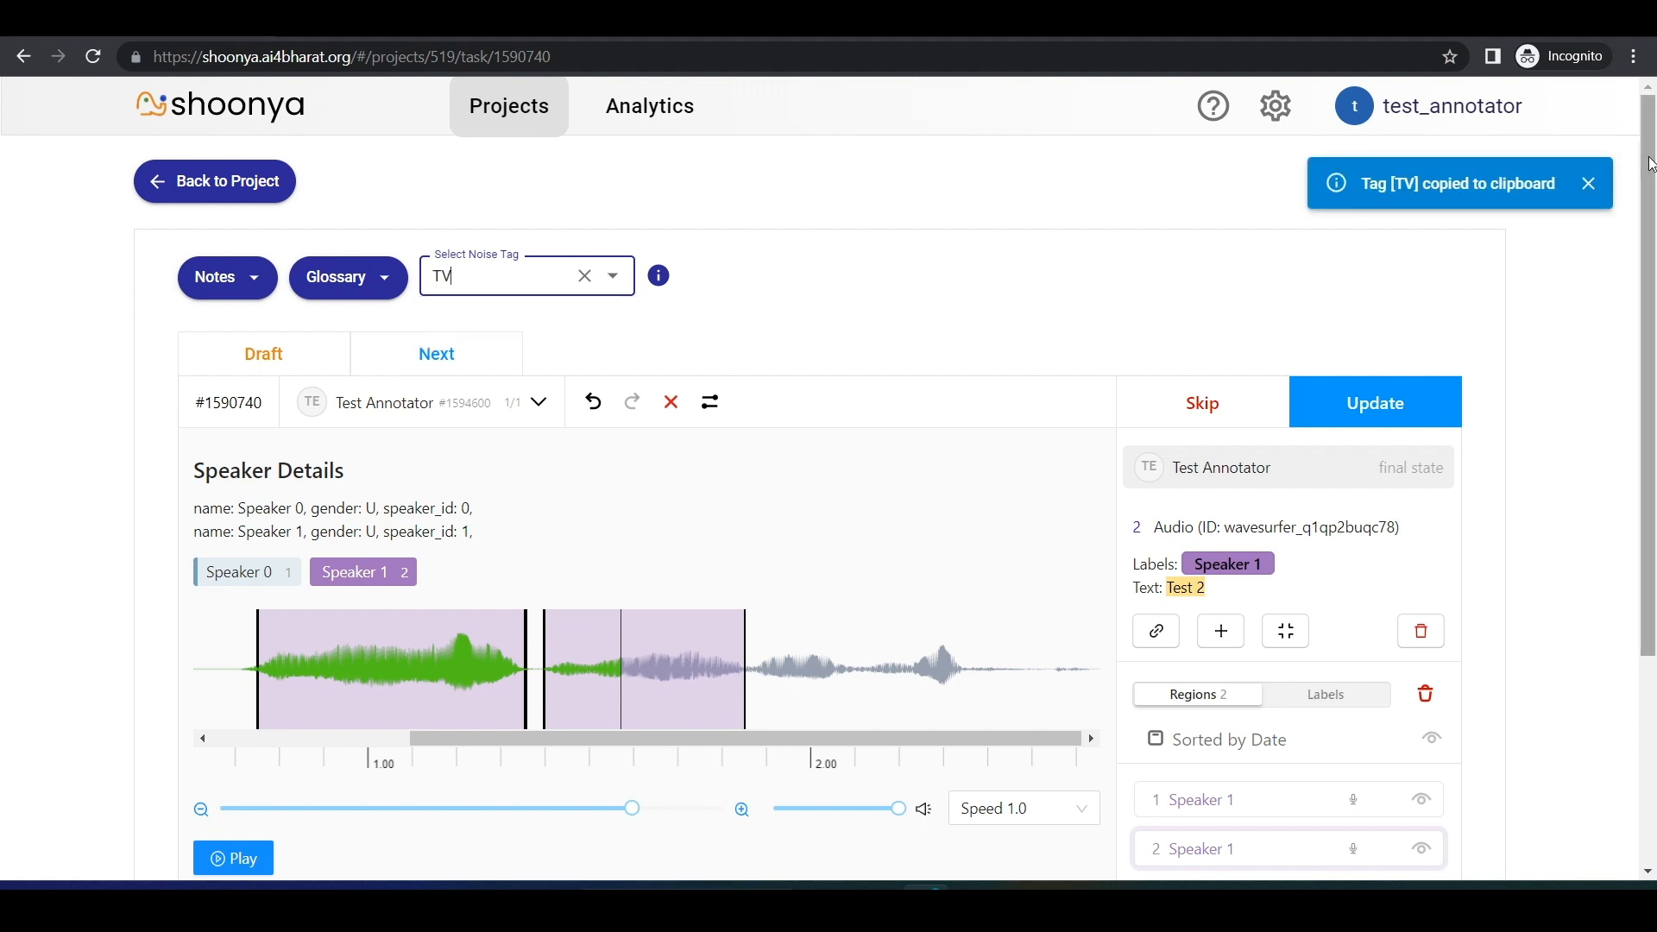
Step: Paste the [TV] noise tag at the end of the second region's transcription so it reads "Test 2 [TV]"
{"action": "left_click_drag", "start_coordinate": [1649, 157], "coordinate": [1649, 405]}
{"action": "left_click", "coordinate": [295, 649]}
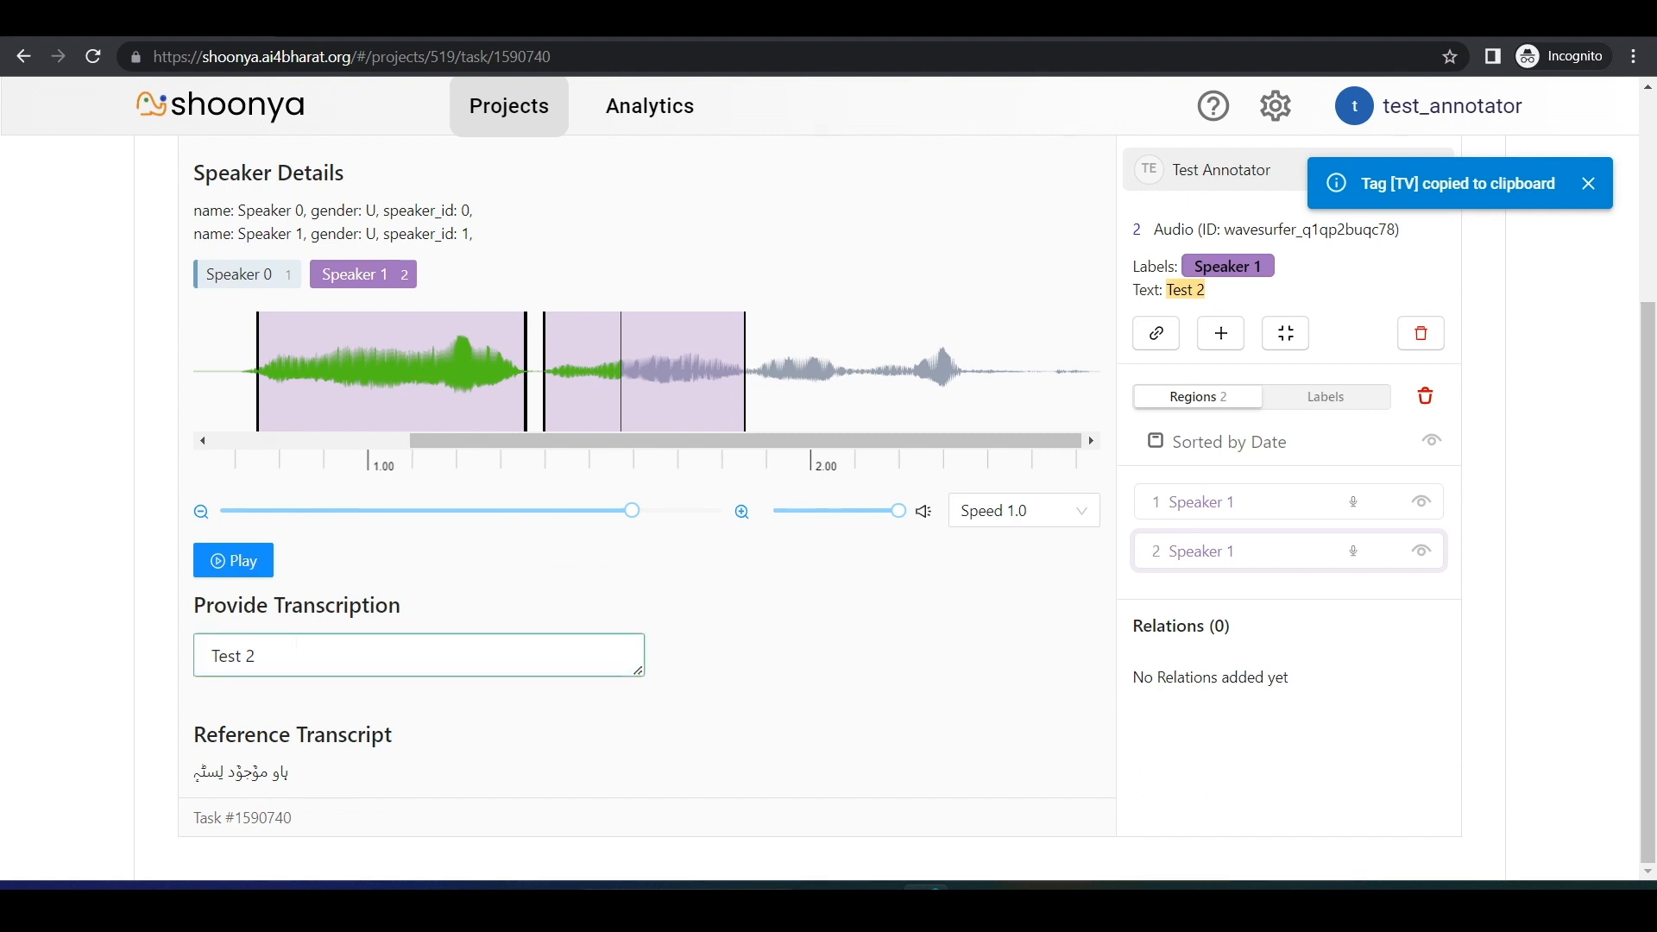
{"action": "key", "text": "ctrl+v"}
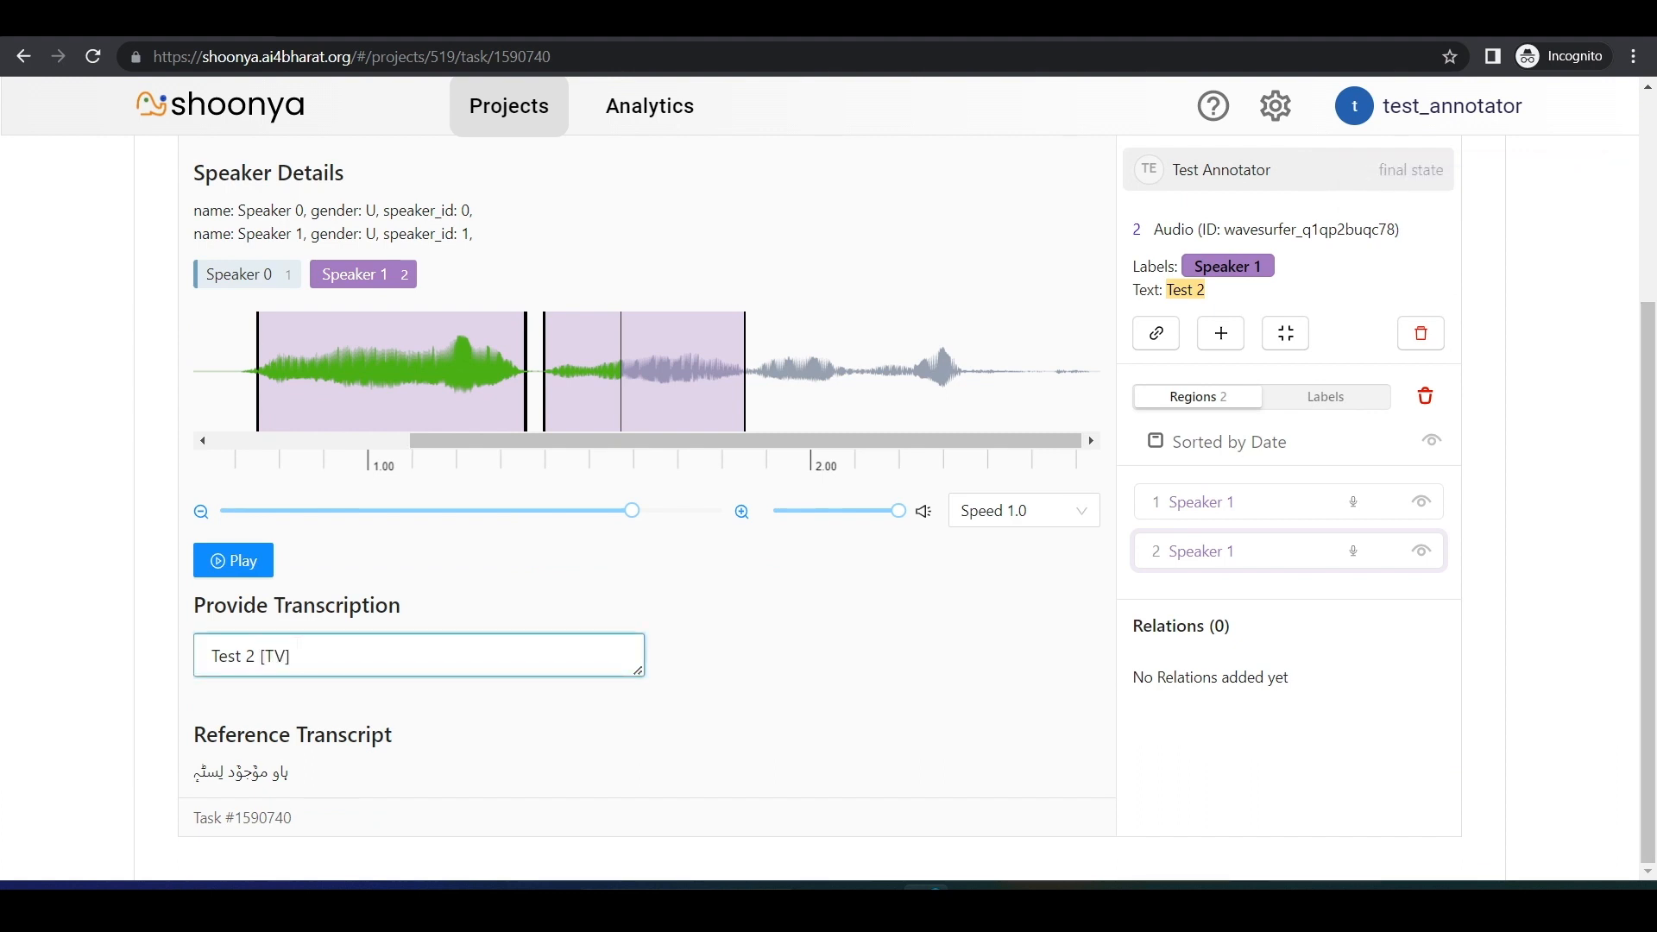
{"action": "left_click", "coordinate": [763, 751]}
{"action": "scroll", "coordinate": [734, 747], "scroll_direction": "up", "scroll_amount": 3}
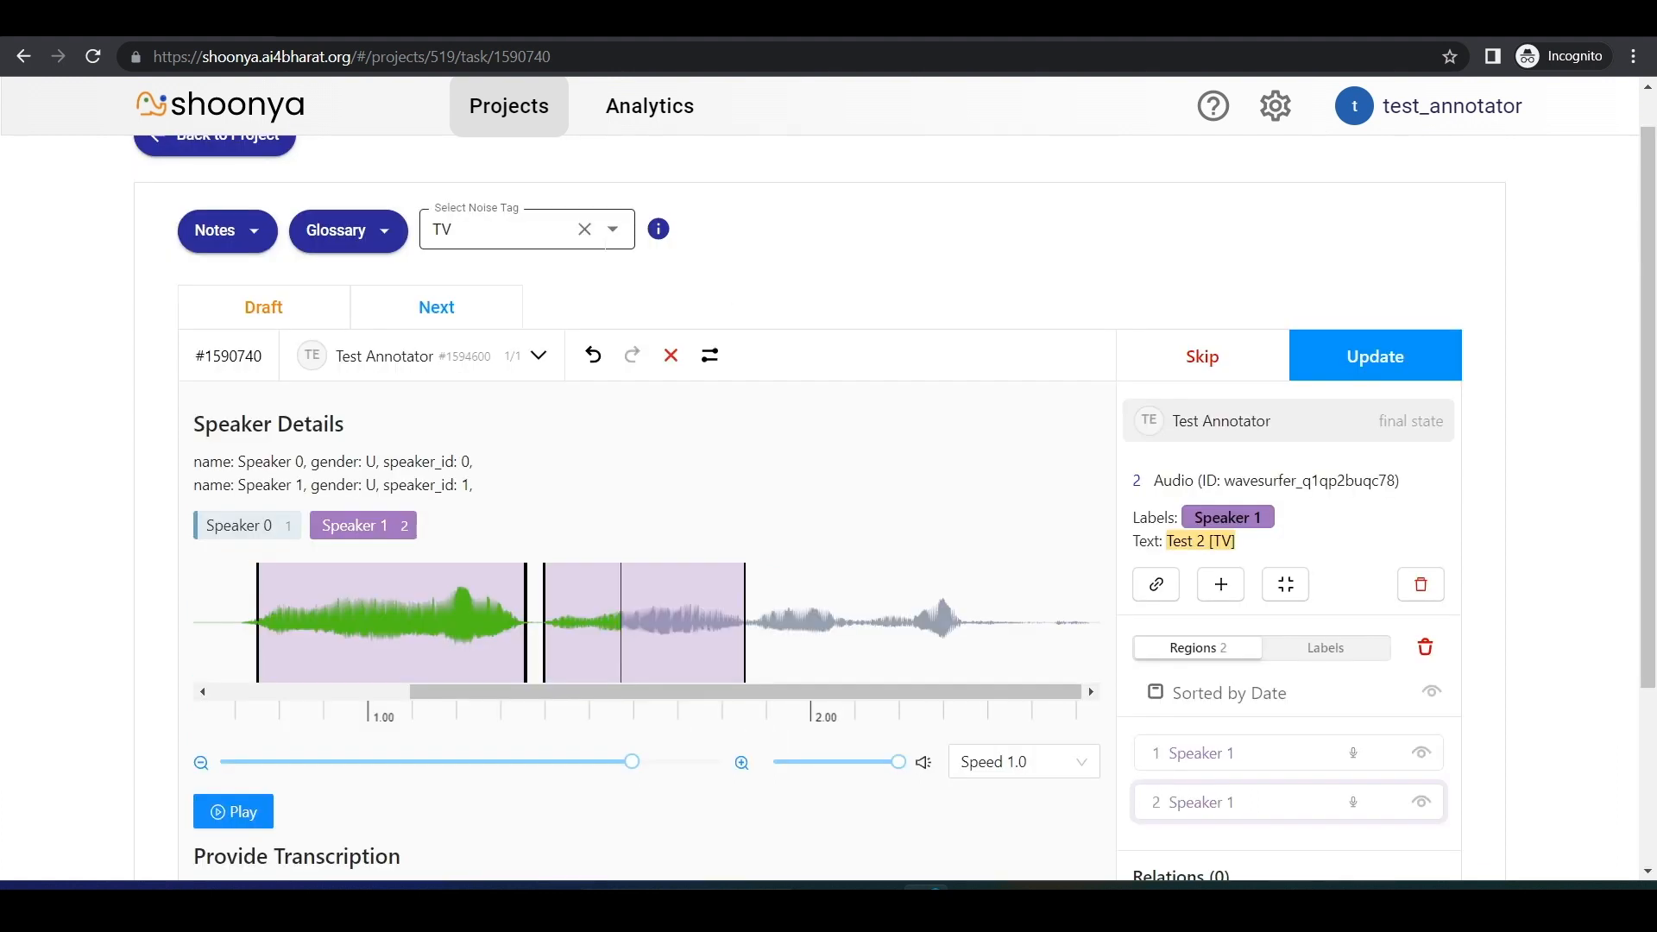
Step: Copy the baby noise tag and append it to the second region's transcription so it reads "Test 2 [TV] [baby]"
{"action": "left_click", "coordinate": [611, 235]}
{"action": "left_click", "coordinate": [443, 317]}
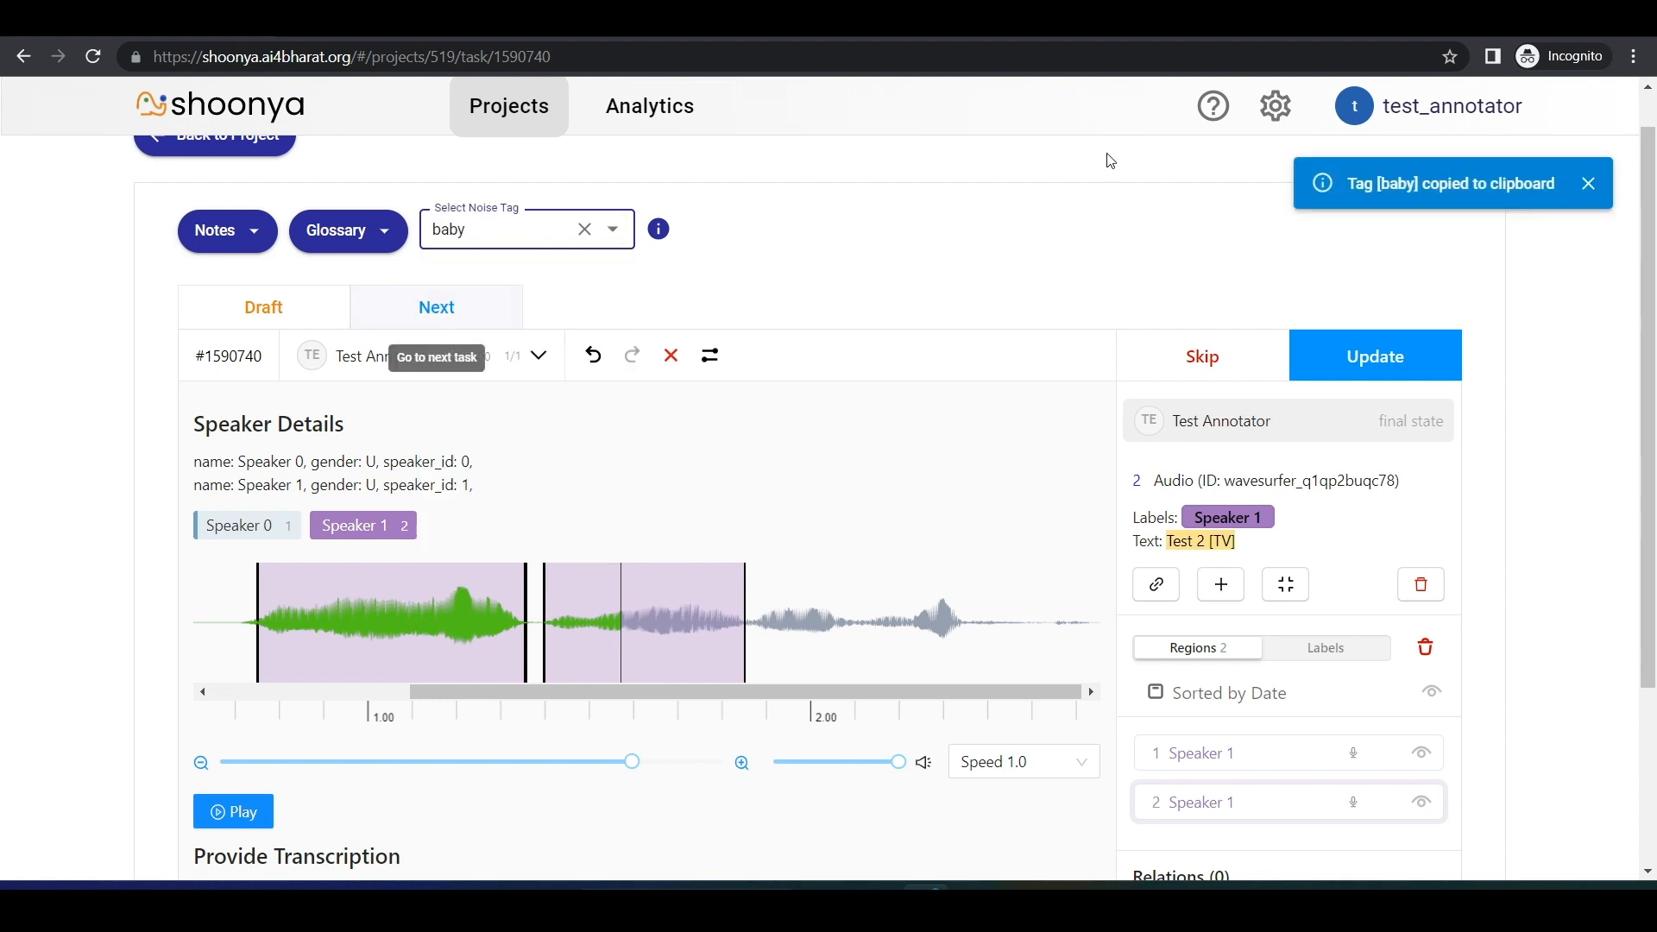
{"action": "scroll", "coordinate": [1207, 298], "scroll_direction": "down", "scroll_amount": 3}
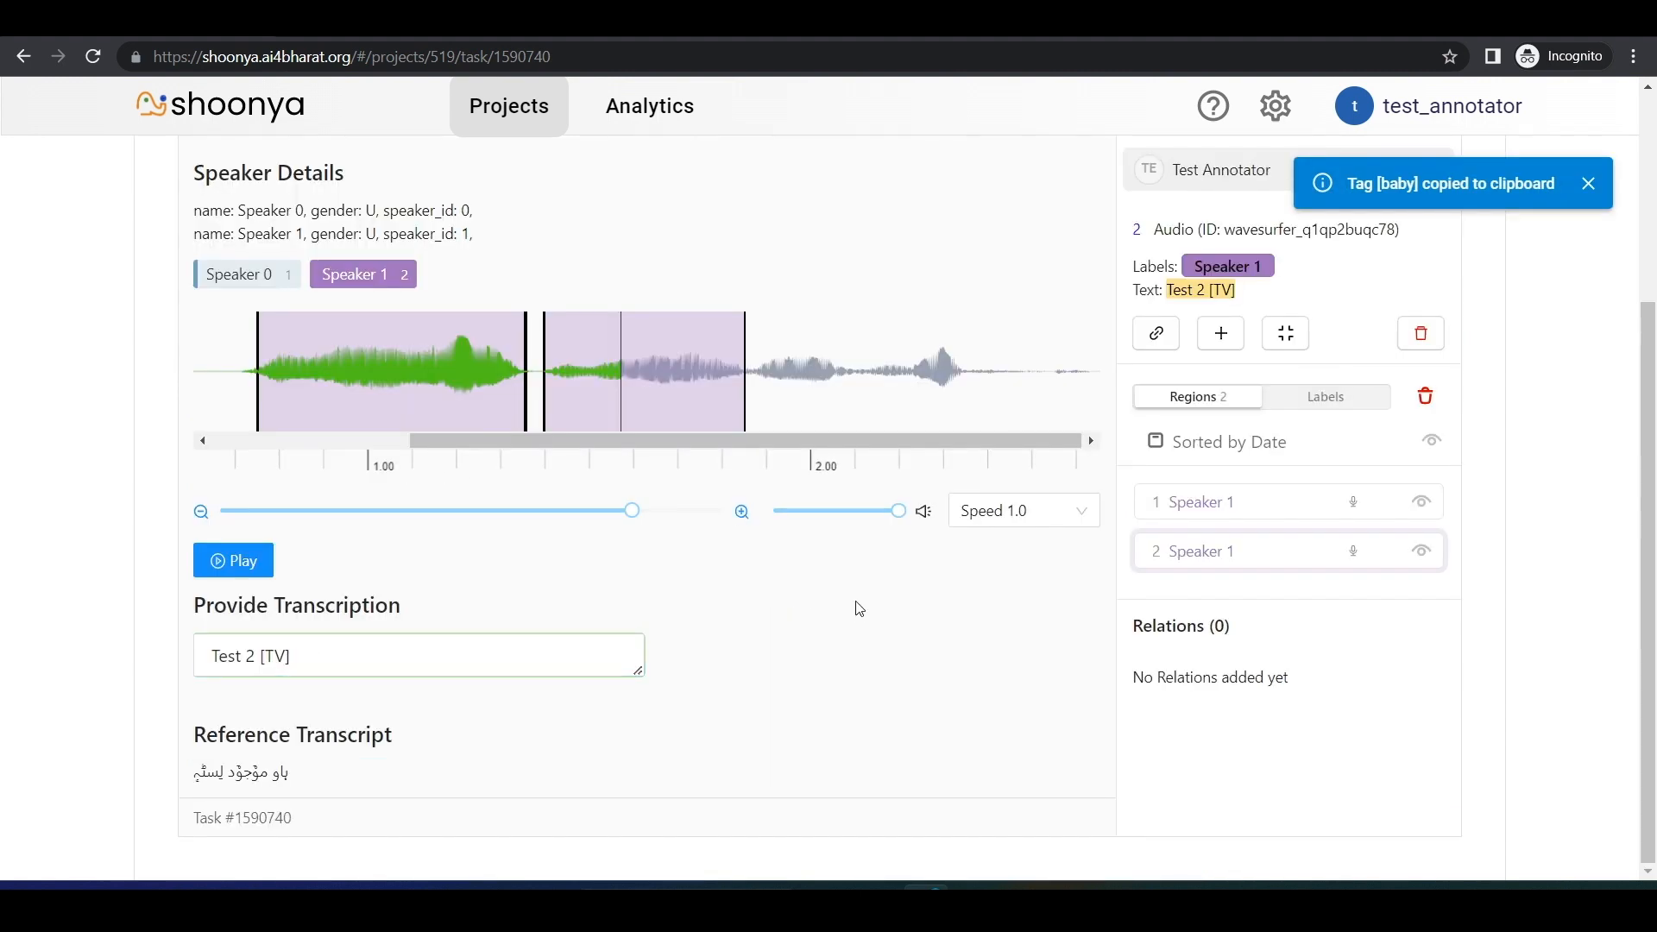
{"action": "left_click", "coordinate": [414, 658]}
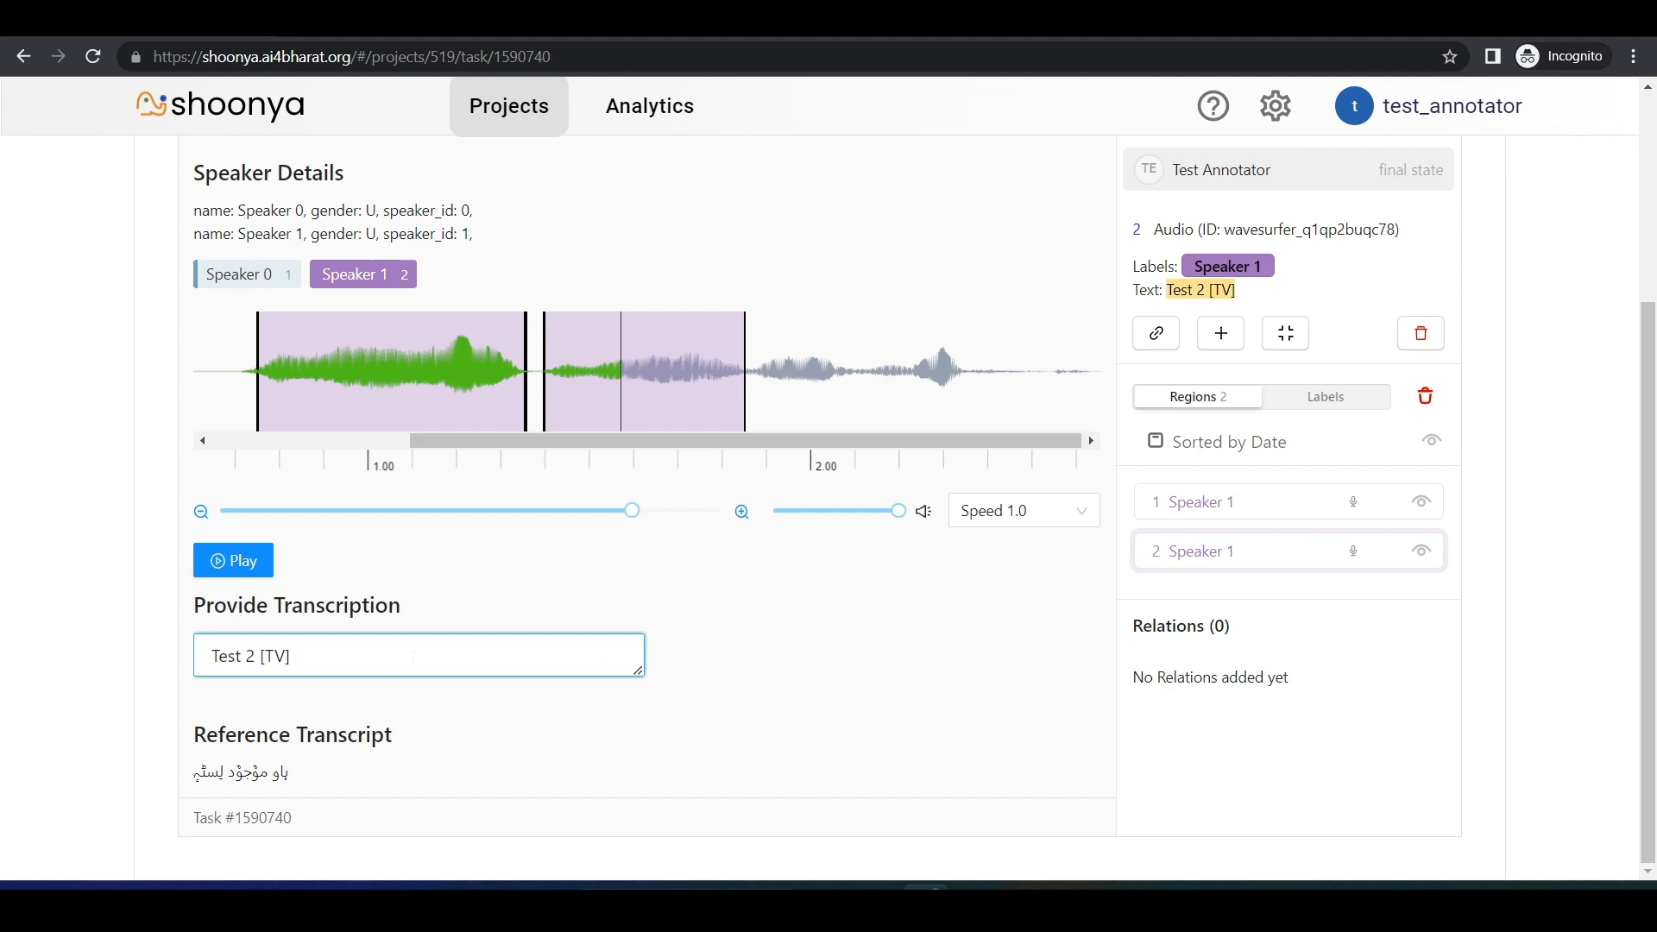
{"action": "key", "text": "ctrl+v"}
{"action": "left_click", "coordinate": [812, 608]}
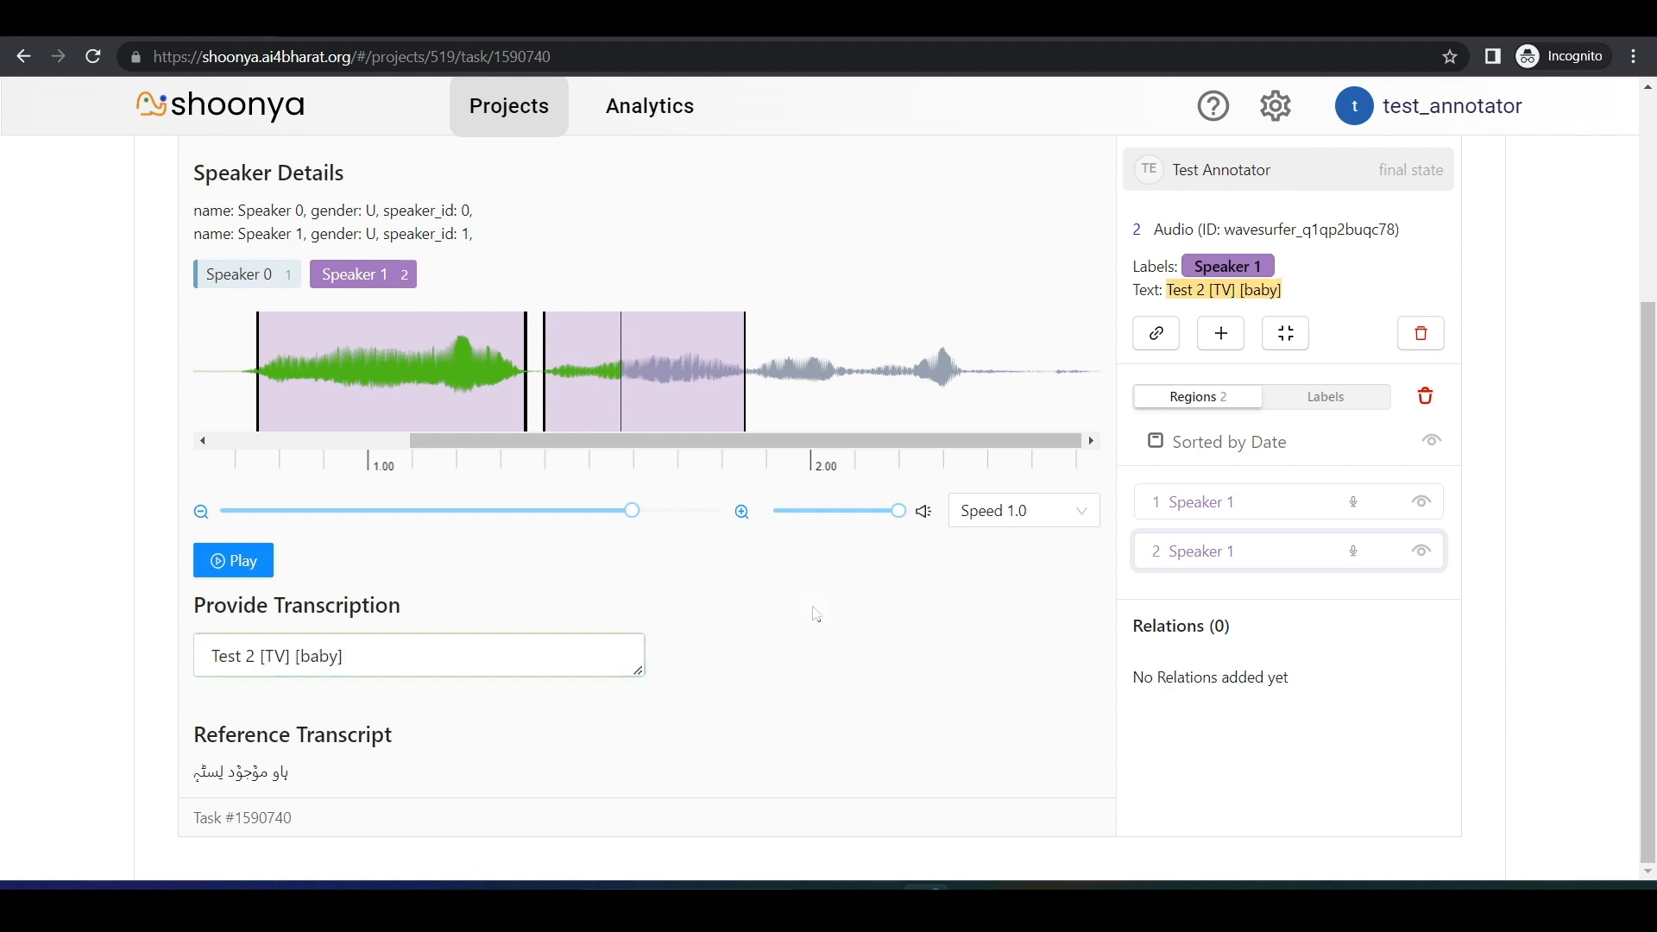
Step: Relabel the second region as Speaker 0 and mark the third speech burst, about 1.9 to 2.15 s, as another Speaker 0 region
{"action": "left_click", "coordinate": [266, 285]}
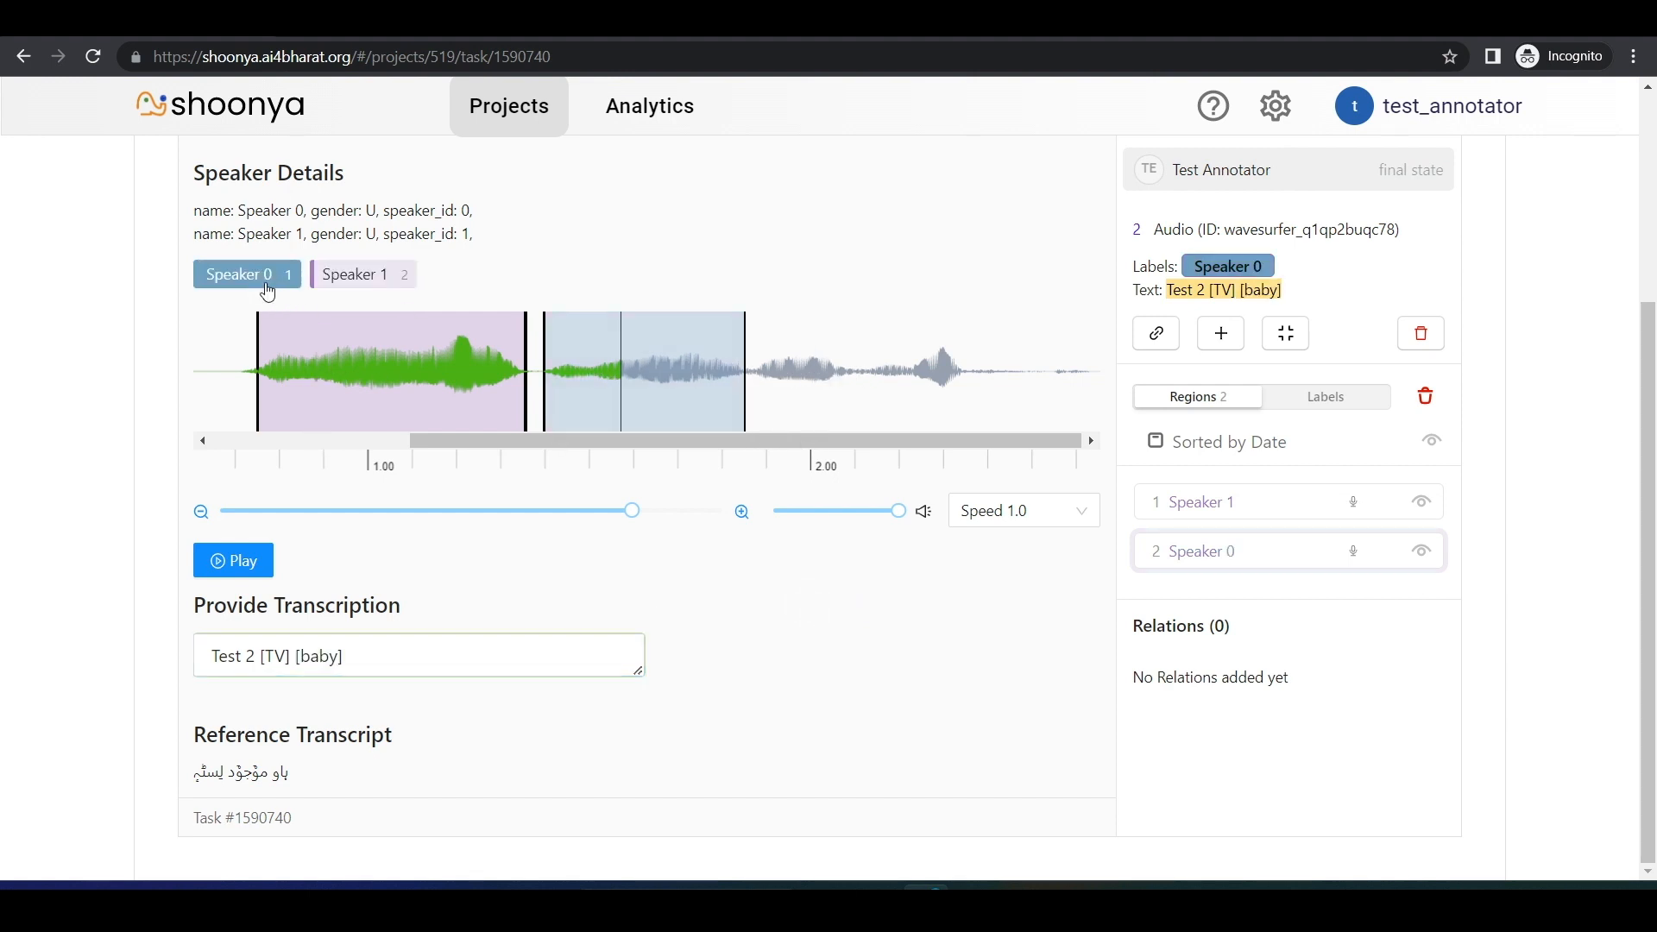
{"action": "left_click_drag", "start_coordinate": [760, 359], "coordinate": [881, 475]}
{"action": "left_click", "coordinate": [802, 503]}
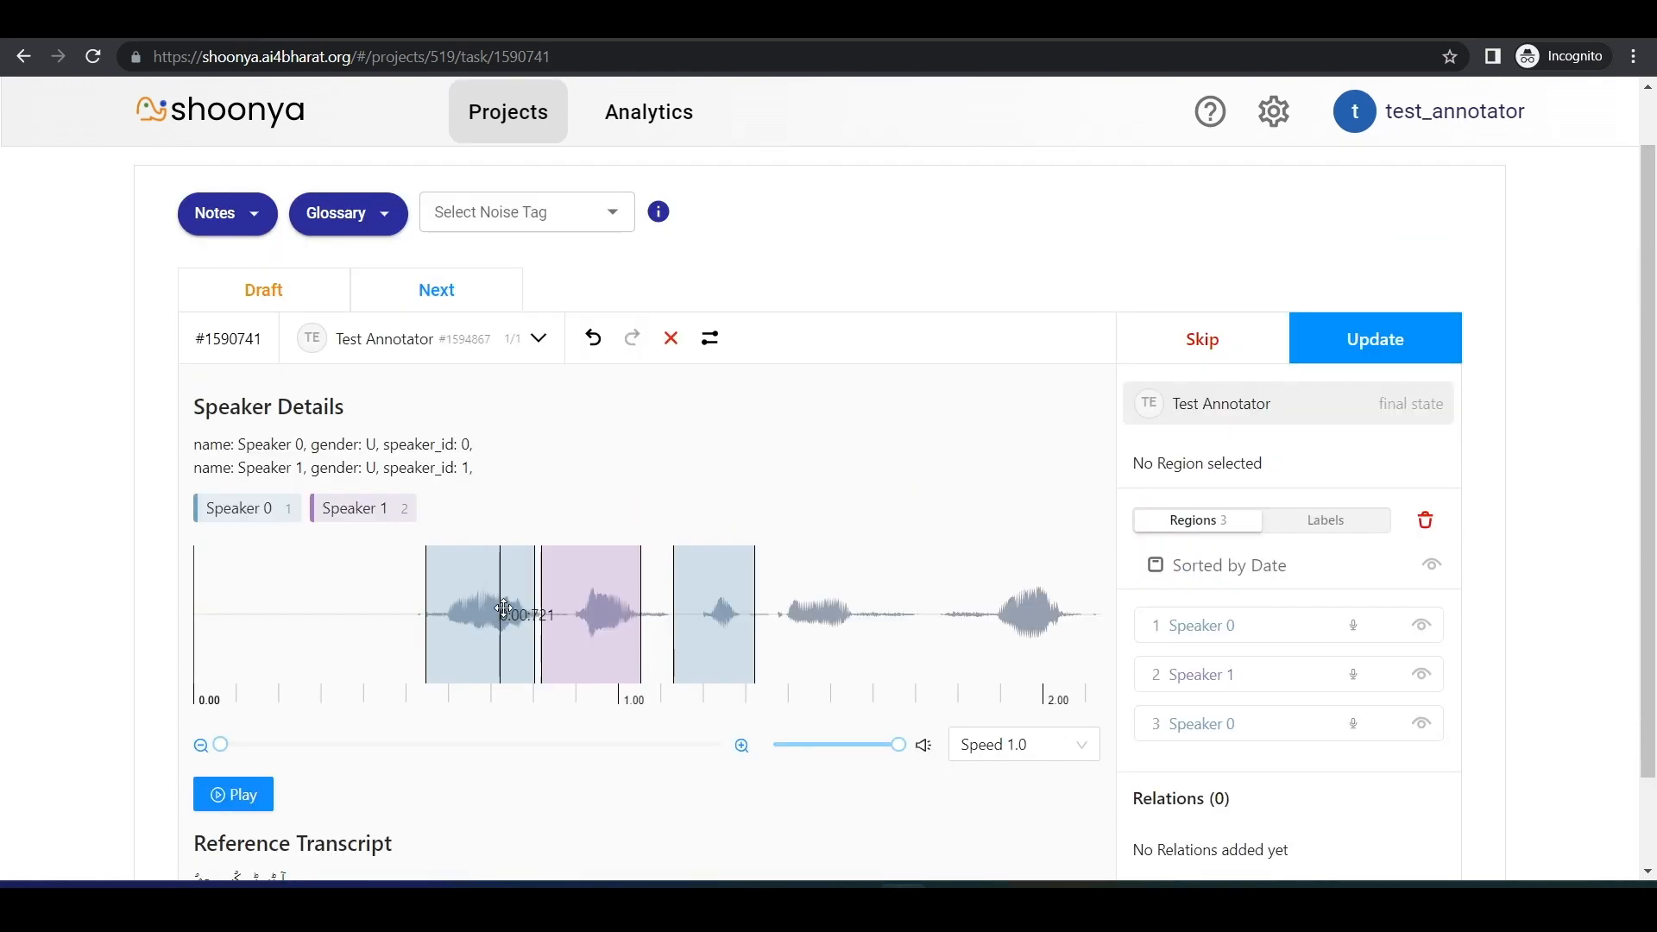
Step: In task 1590741, delete the first Speaker 0 region, then remove all remaining annotated regions
{"action": "left_click", "coordinate": [502, 643]}
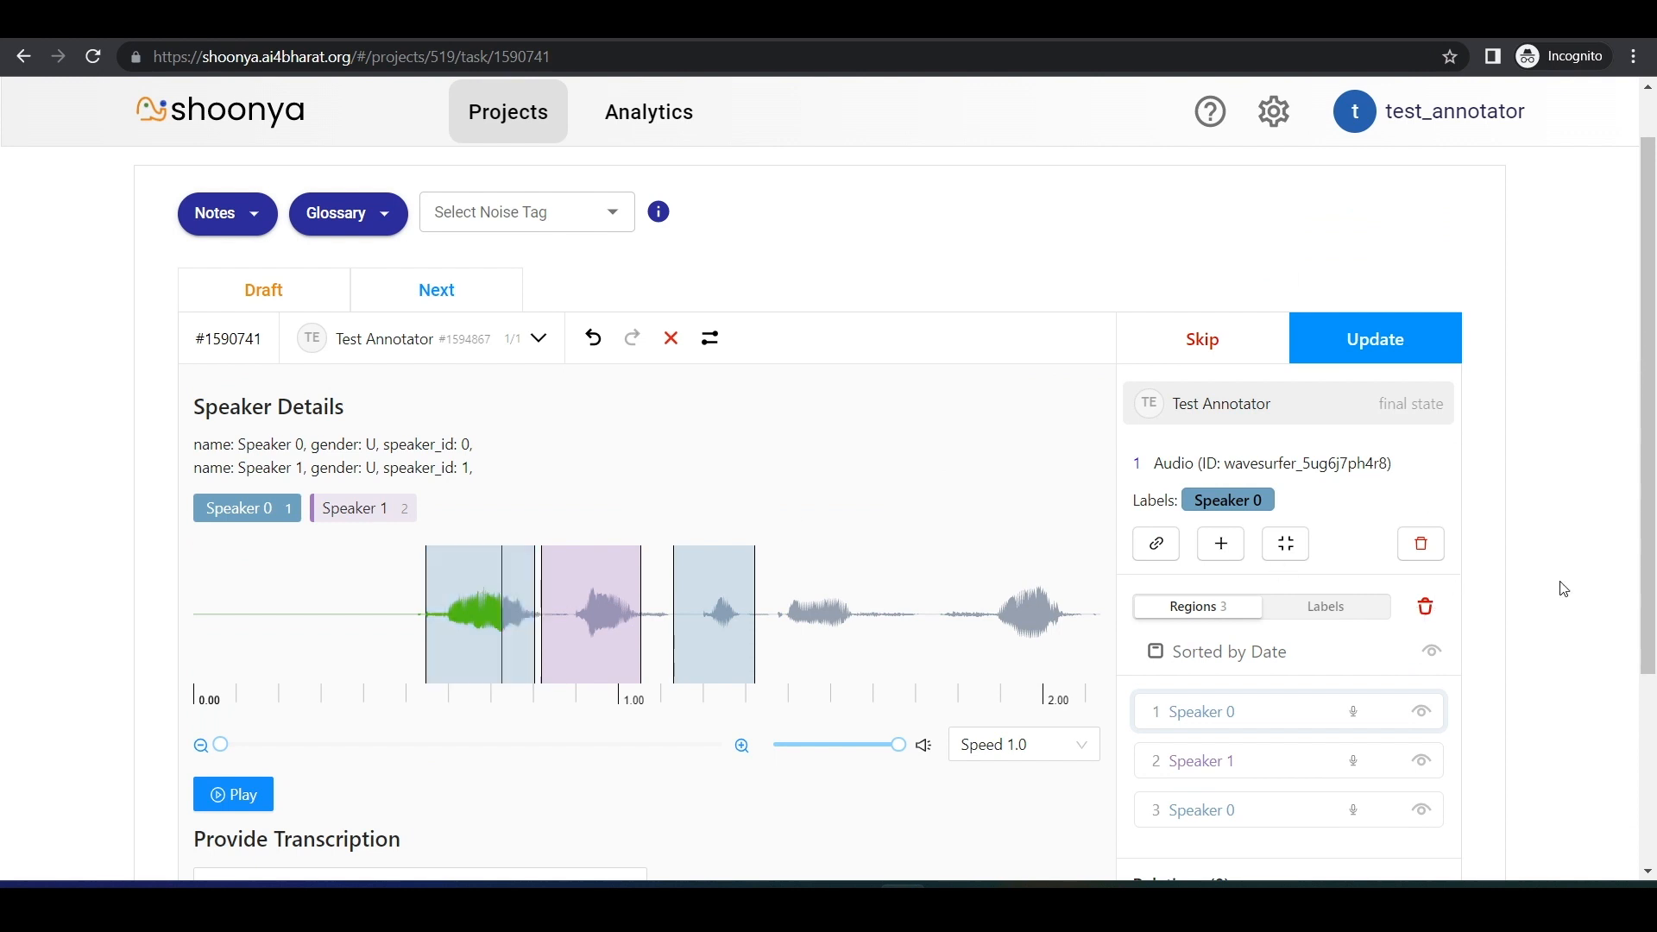
{"action": "left_click", "coordinate": [1420, 545]}
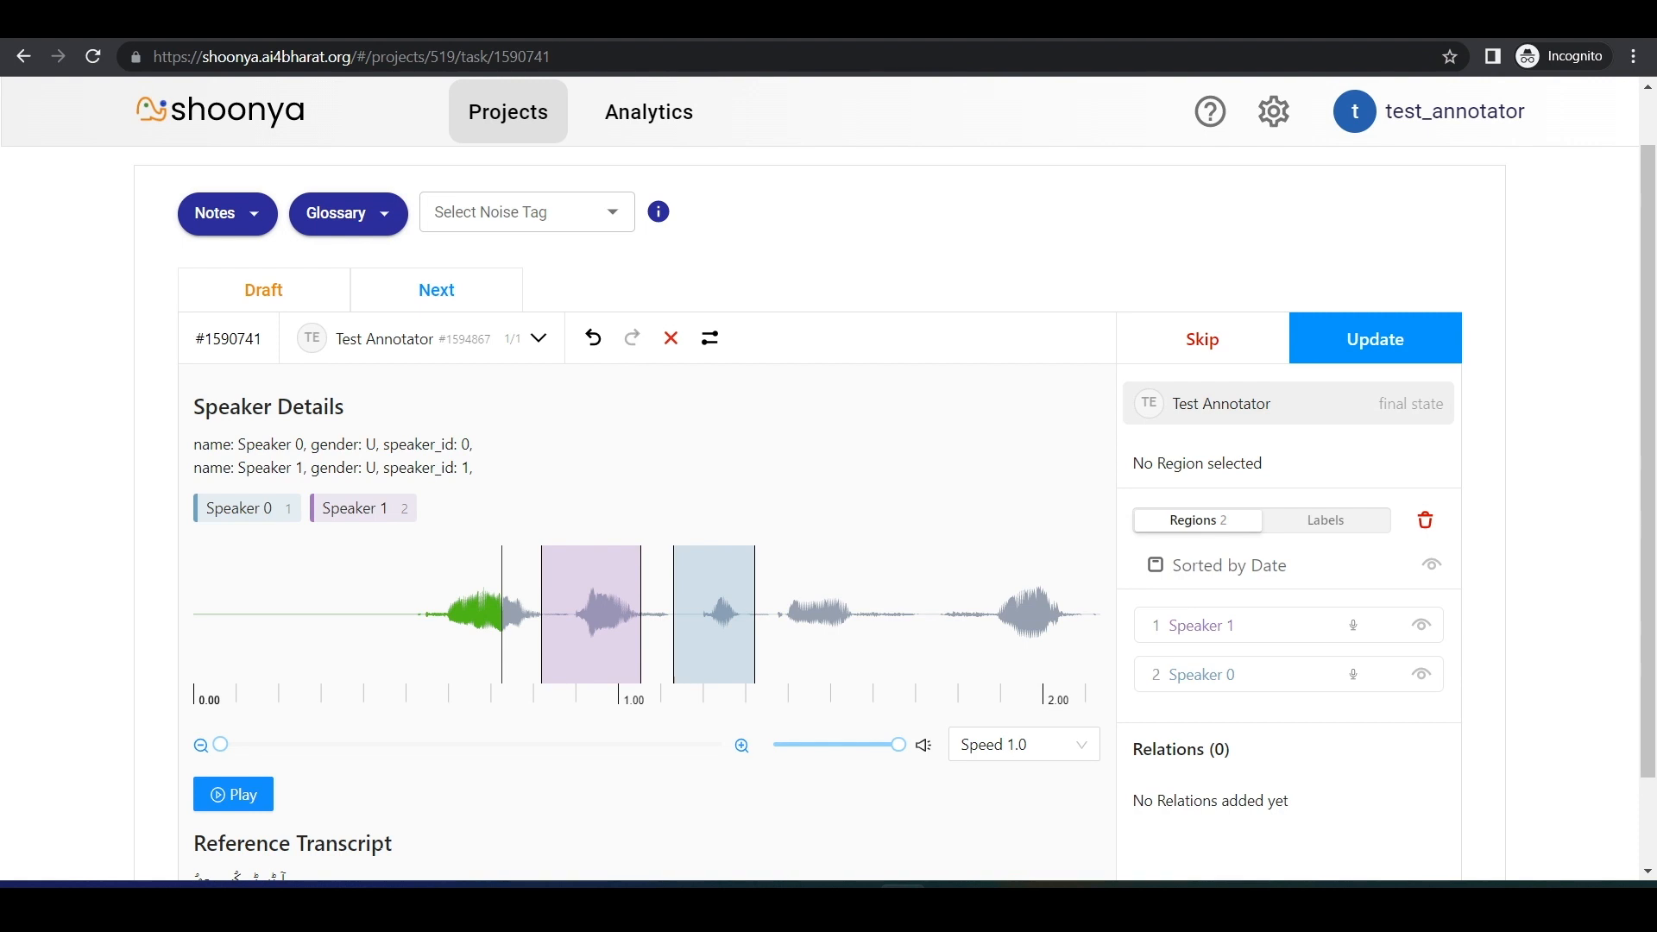
{"action": "left_click", "coordinate": [1424, 523]}
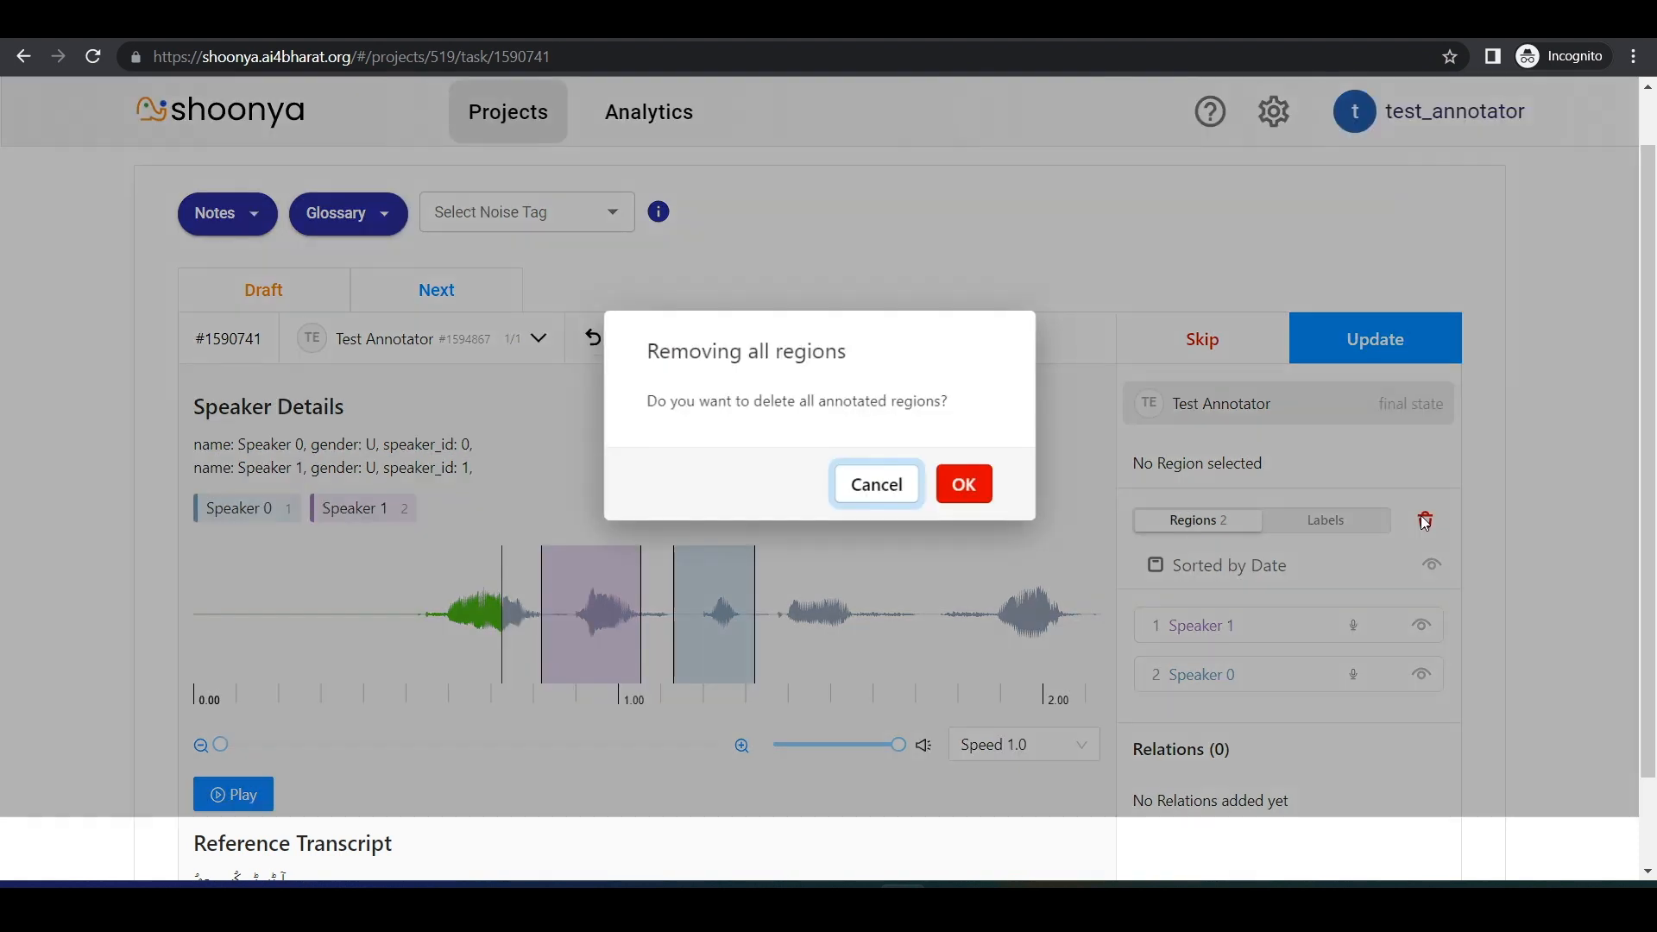
{"action": "left_click", "coordinate": [963, 498]}
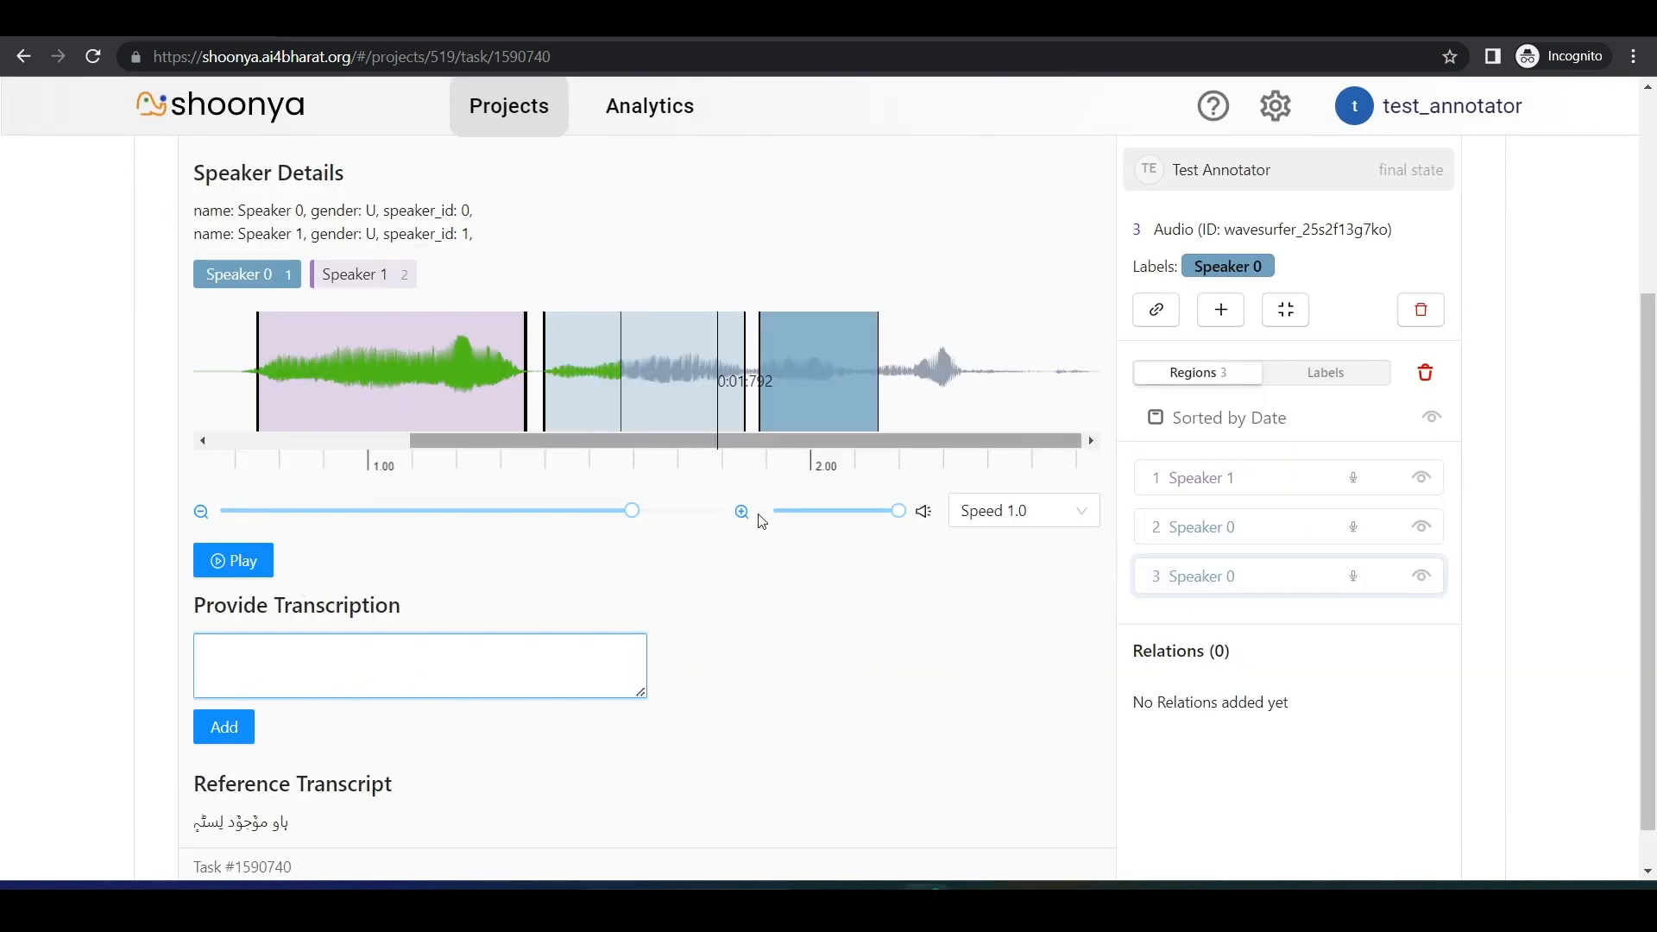
Step: Enable RTL typing and enter "test" in the transcription field of the third region in task 1590740
{"action": "left_click", "coordinate": [1267, 125]}
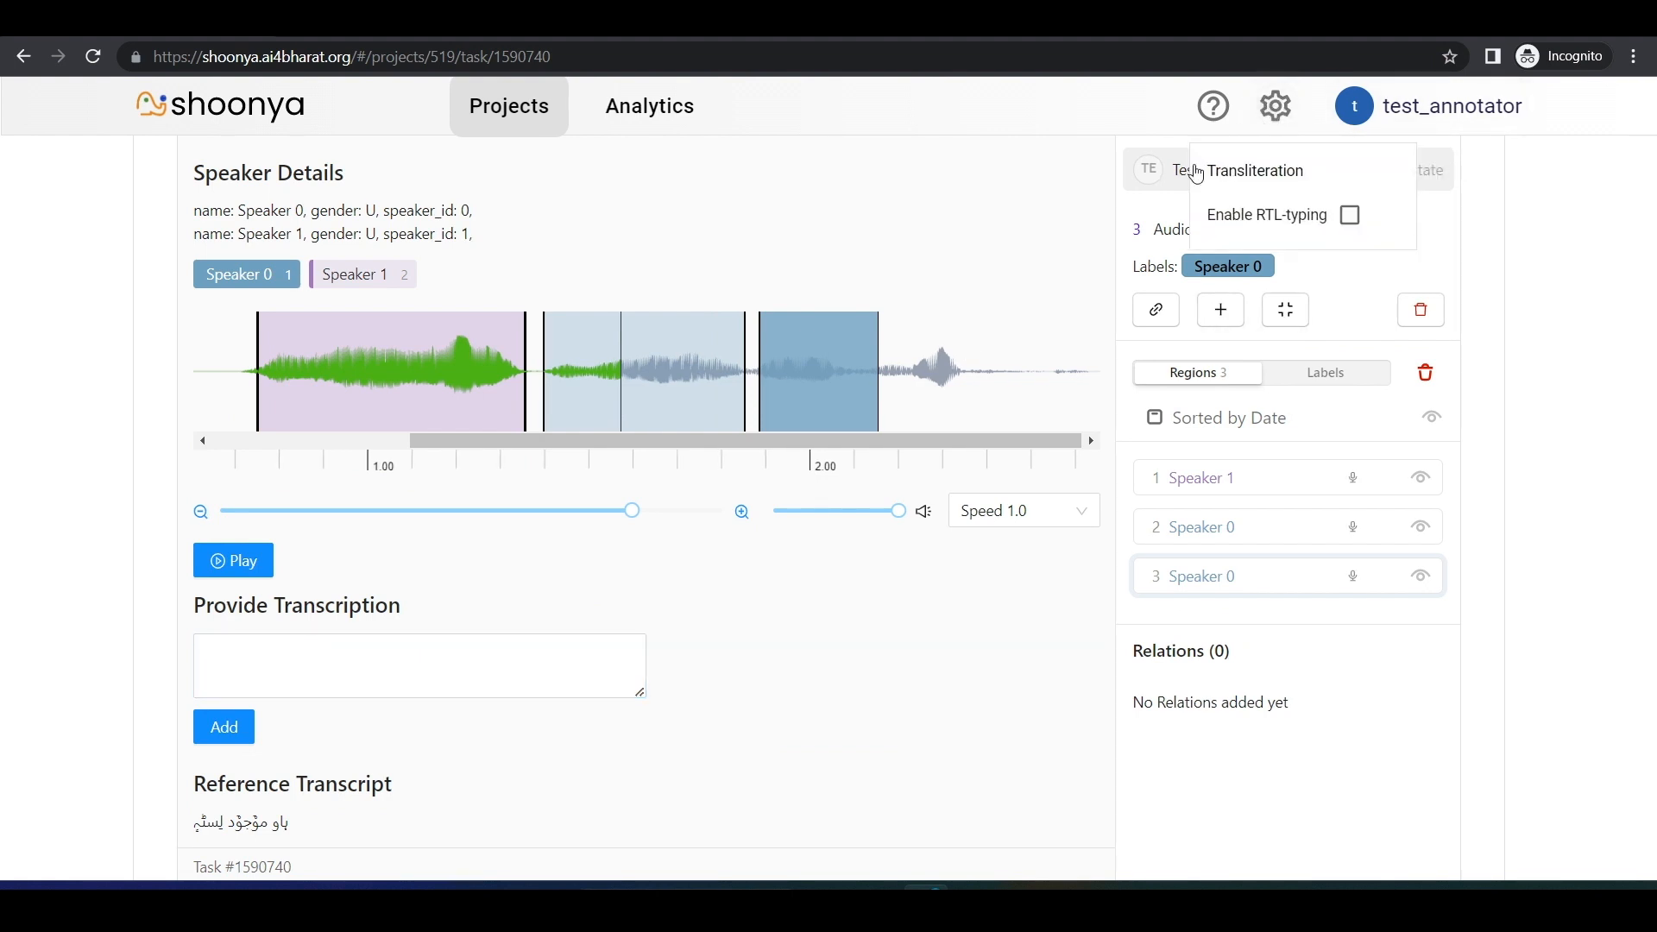
{"action": "left_click", "coordinate": [1350, 216]}
{"action": "left_click", "coordinate": [311, 682]}
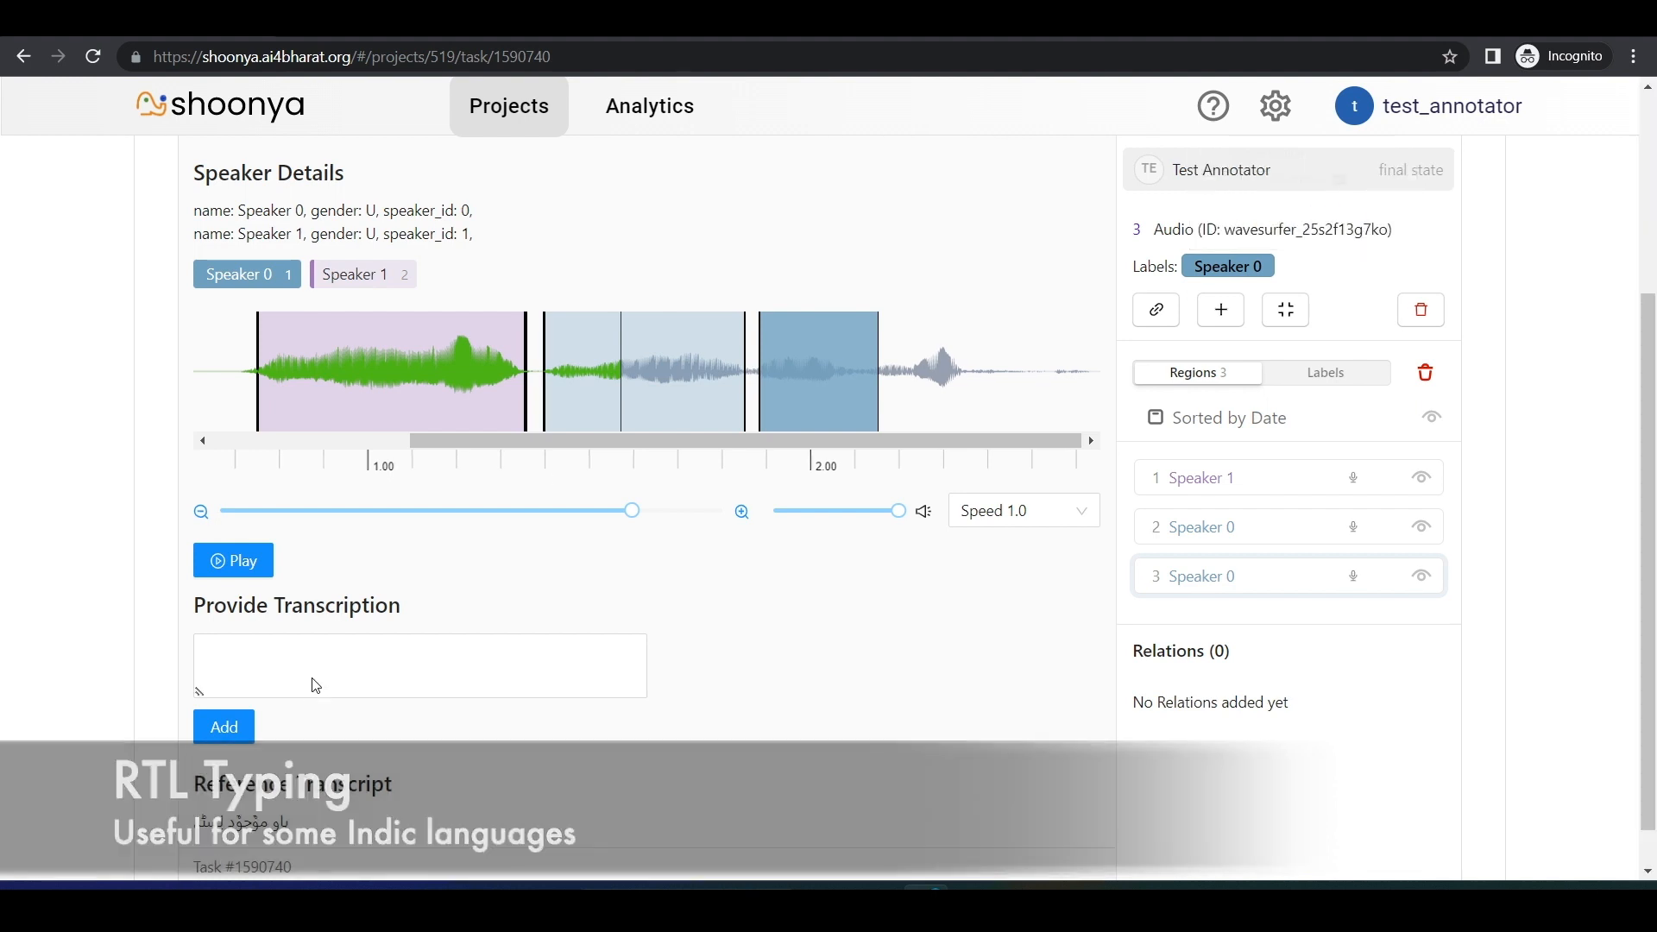
{"action": "type", "text": "test"}
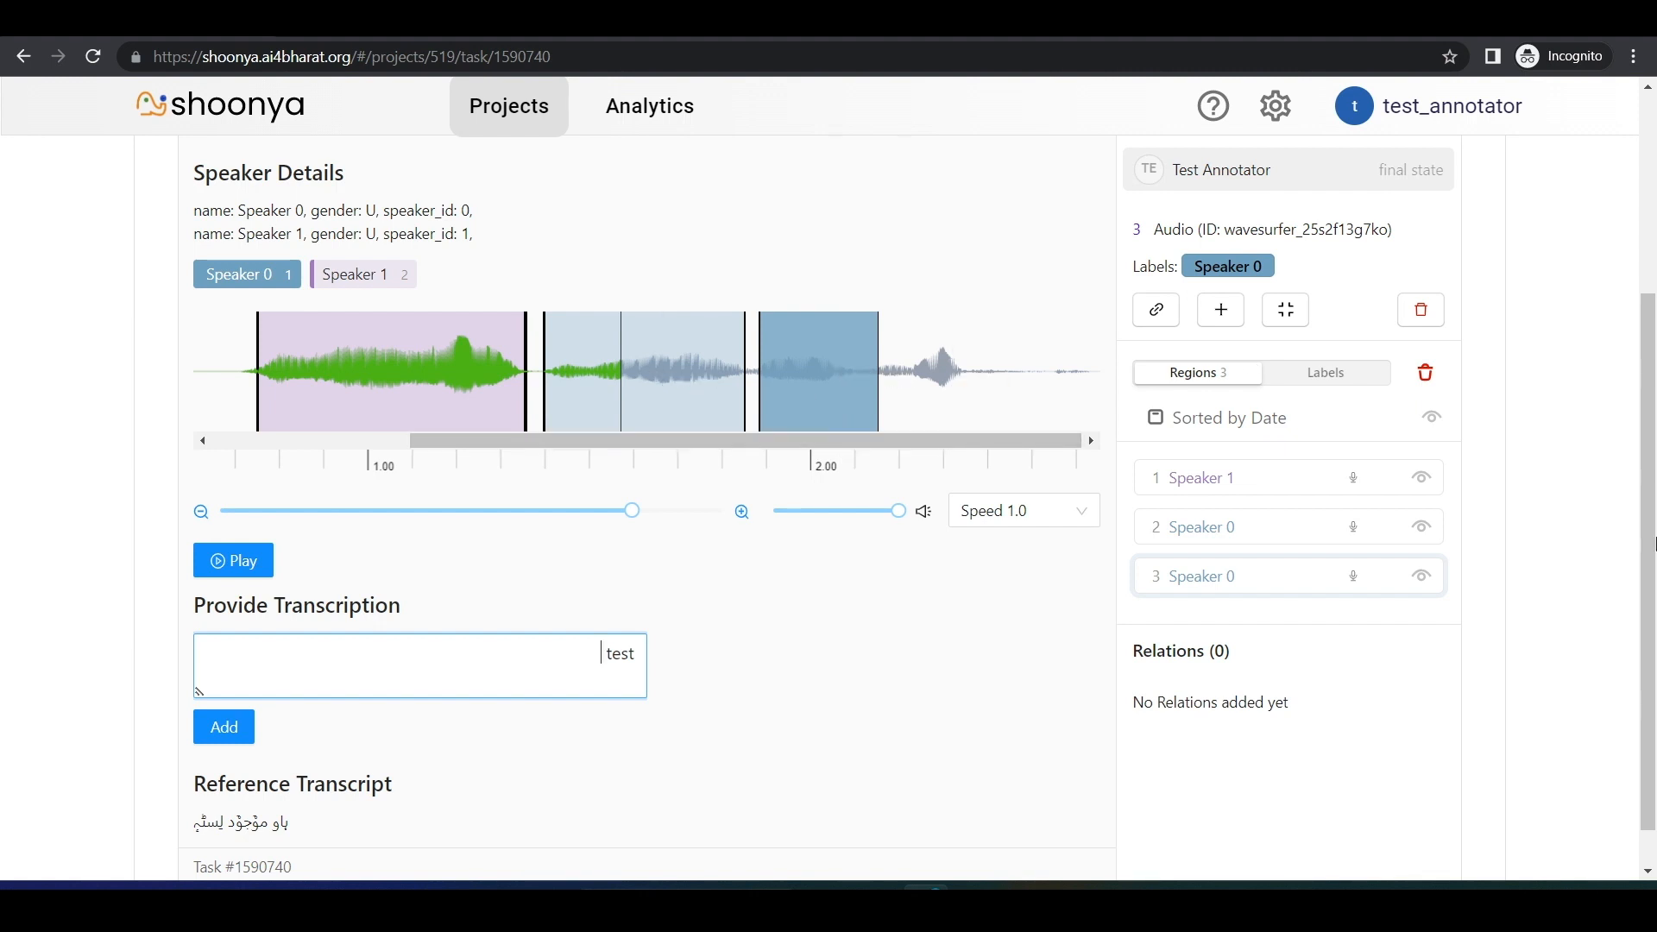
{"action": "left_click", "coordinate": [1601, 550]}
Step: Transliterate "paani" into Hindi as "पानी" with the Transliteration tool and copy the resulting text
{"action": "left_click_drag", "start_coordinate": [1646, 517], "coordinate": [1648, 316]}
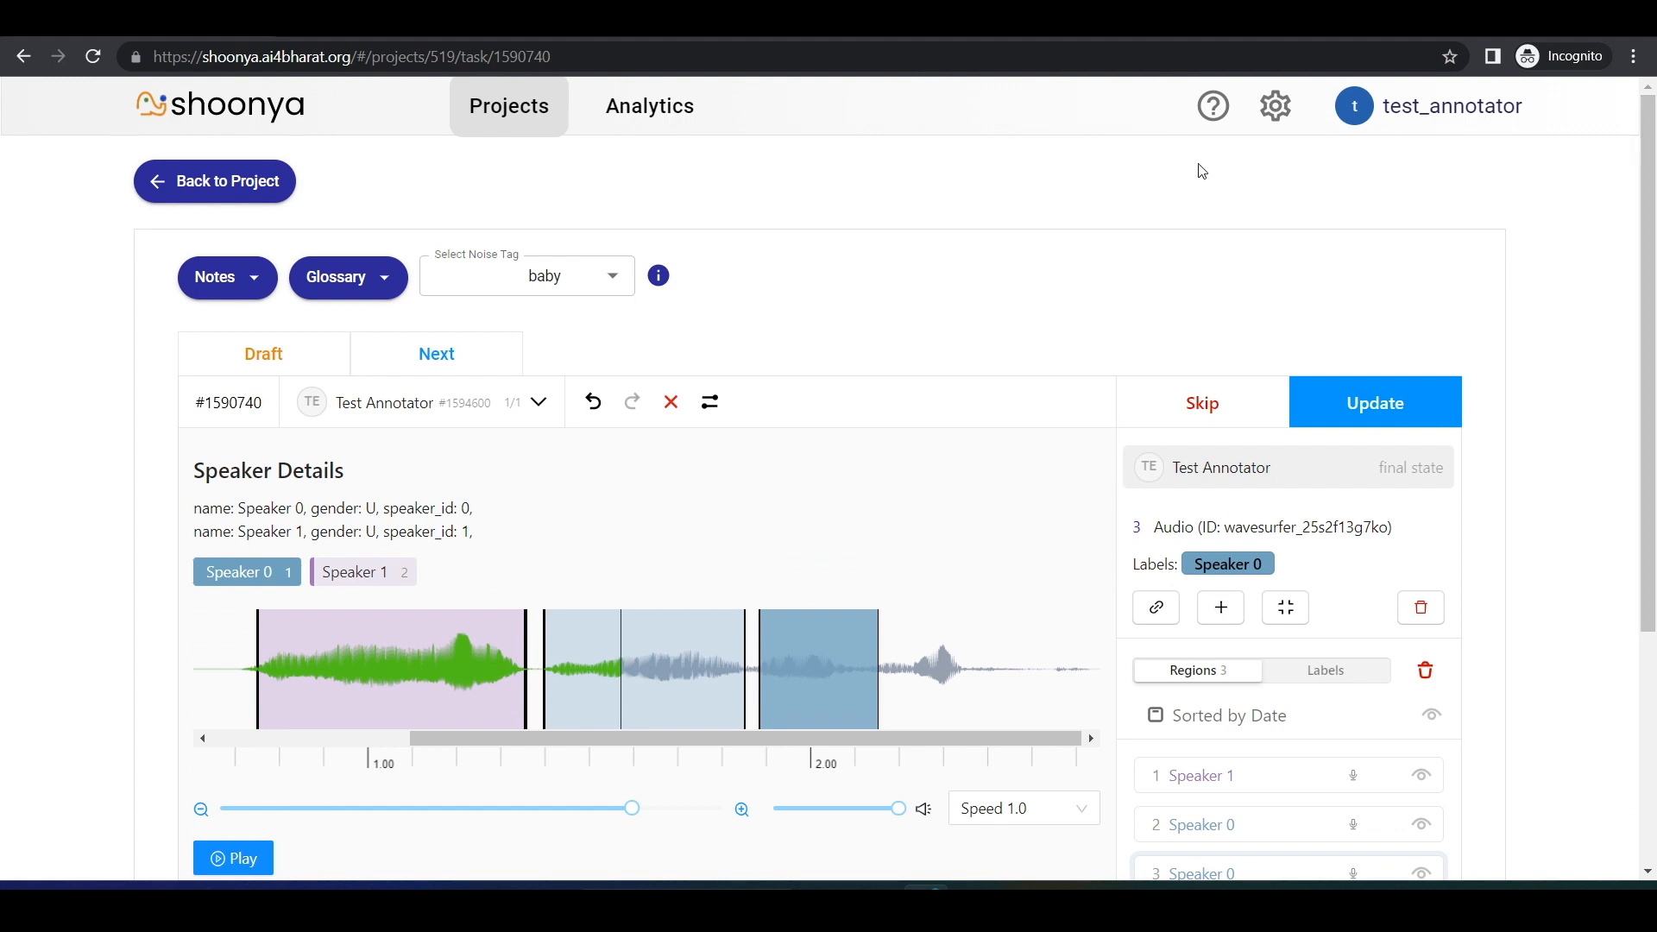
{"action": "left_click", "coordinate": [1276, 105]}
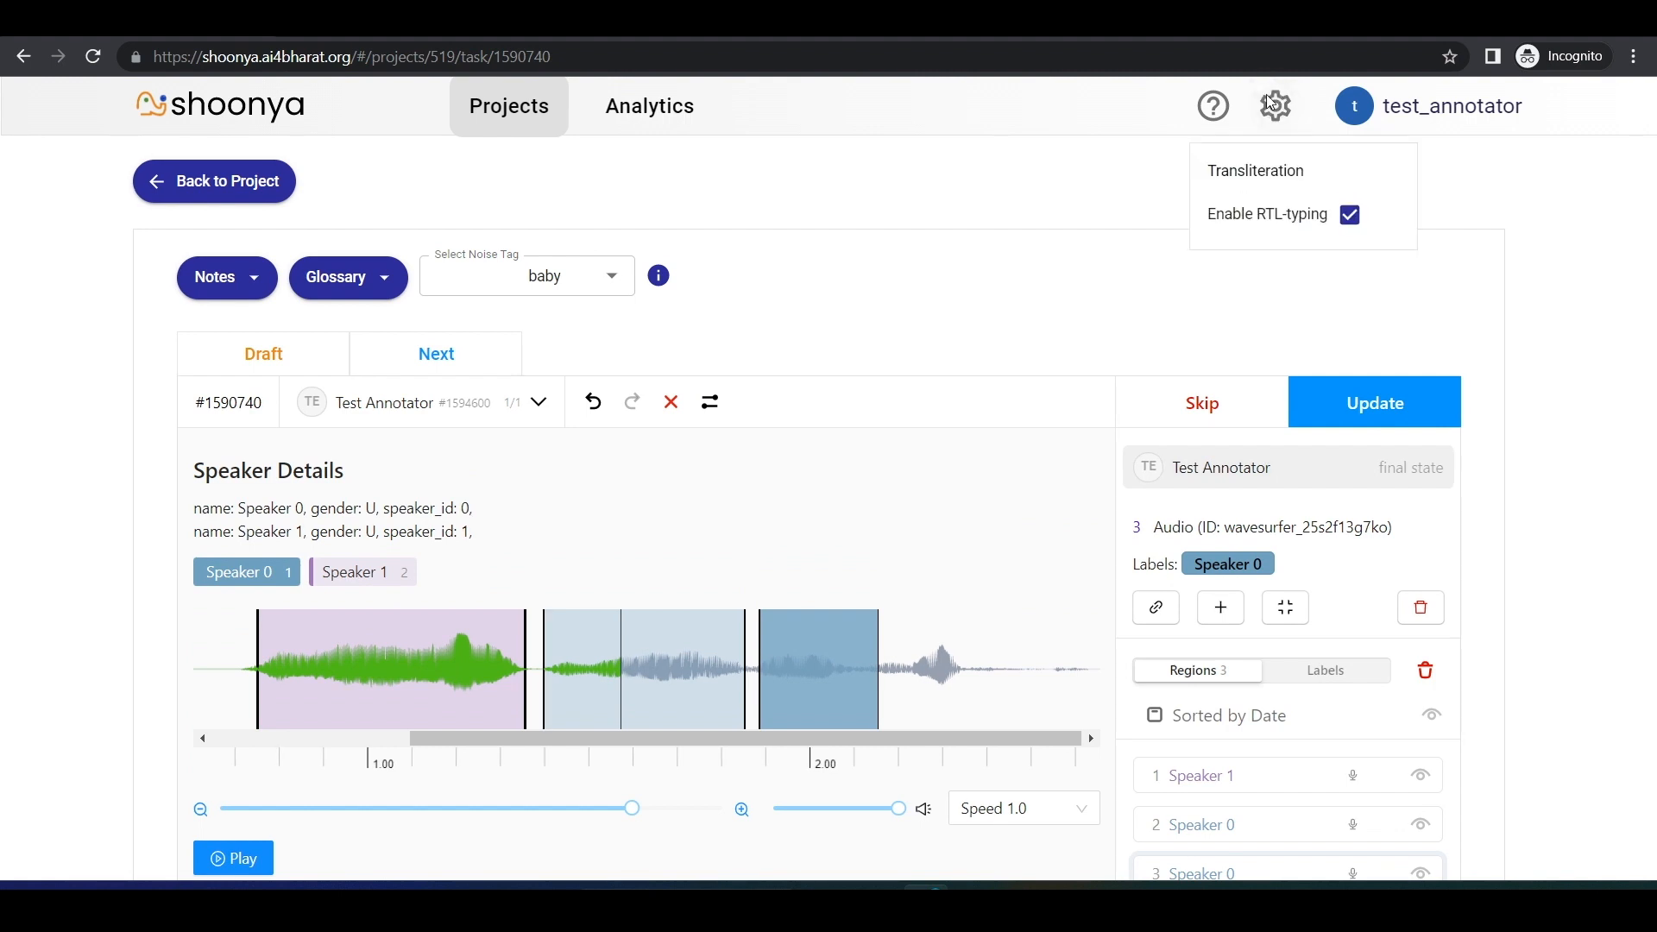
{"action": "left_click", "coordinate": [1229, 165]}
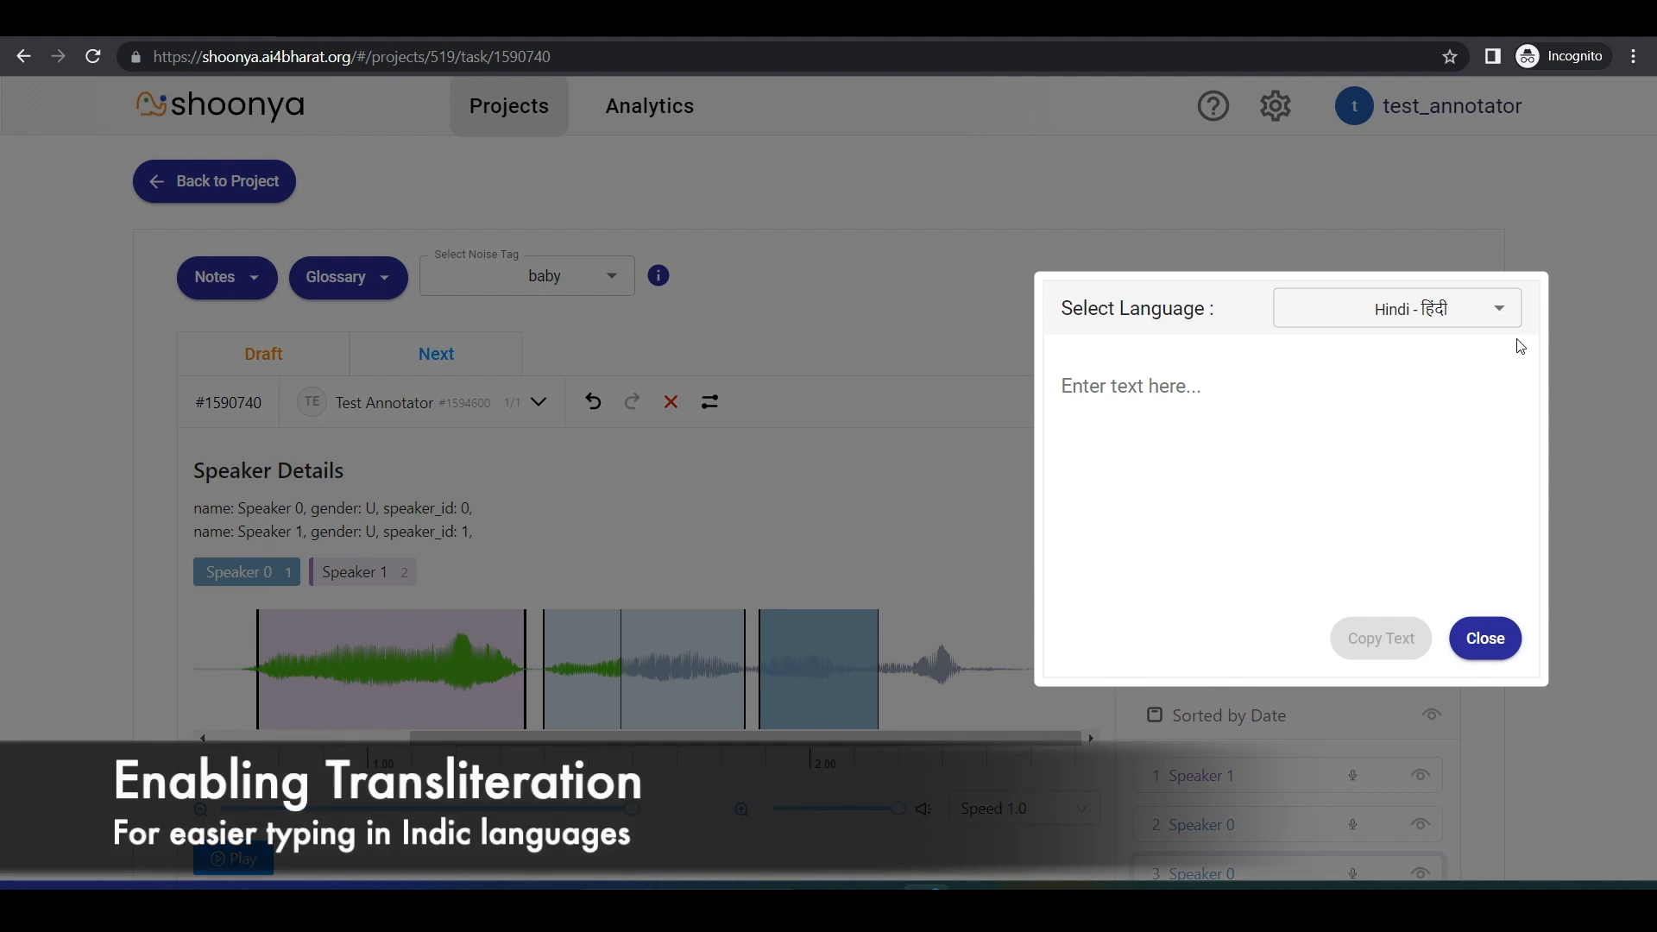
{"action": "left_click", "coordinate": [1232, 344]}
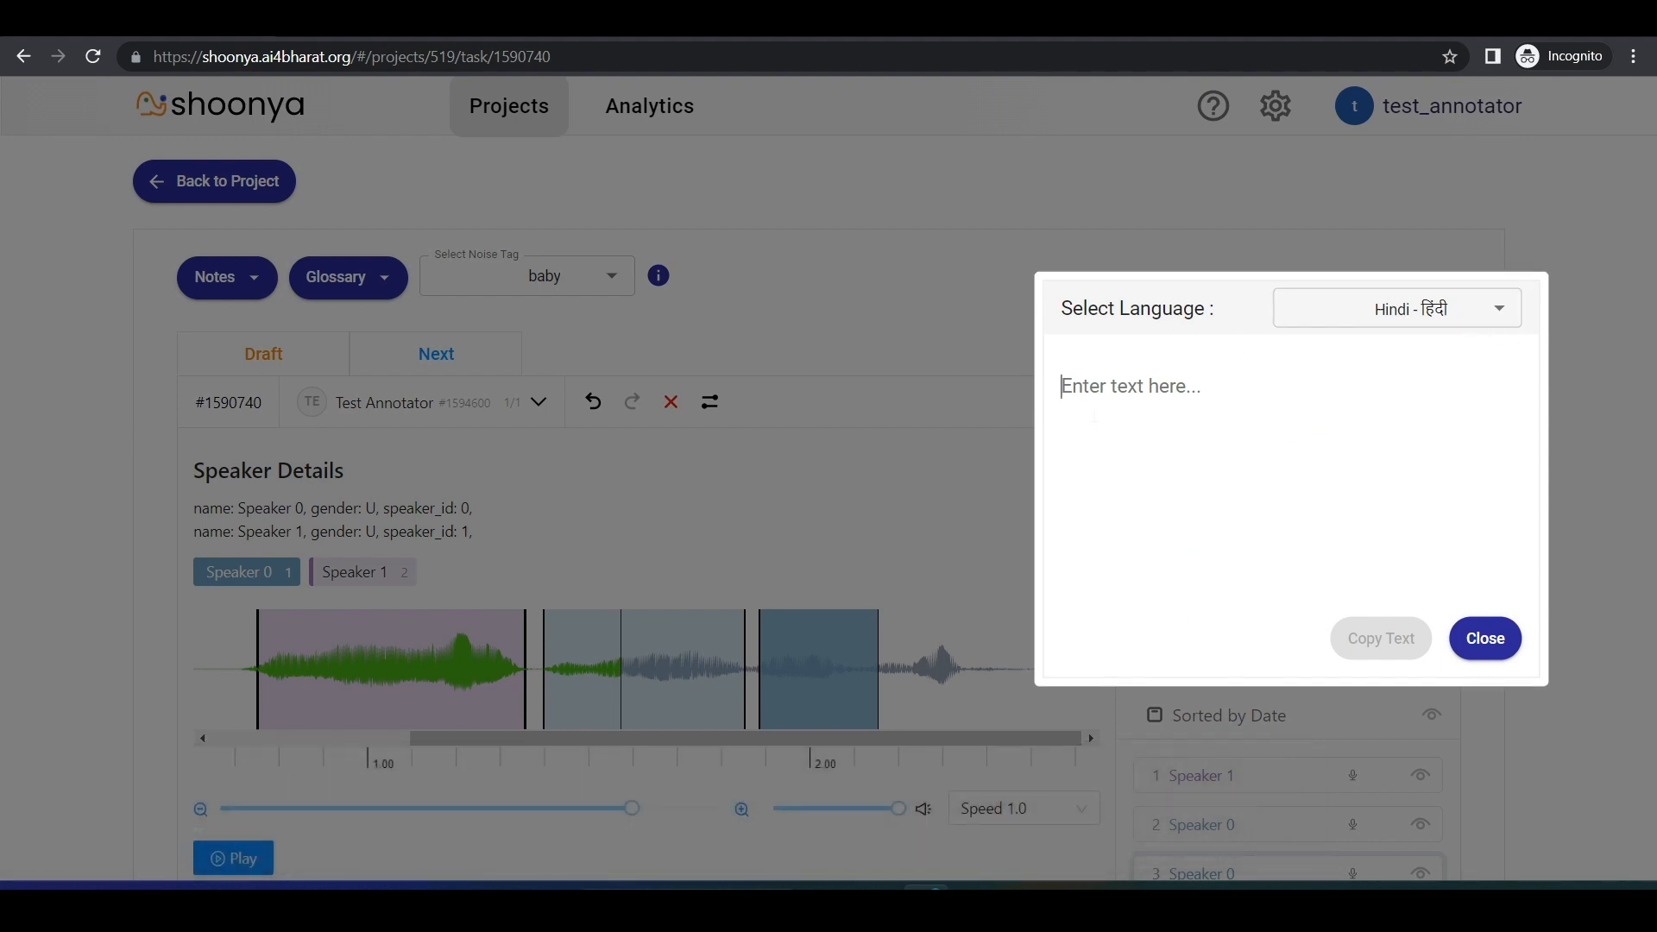
{"action": "type", "text": "paani"}
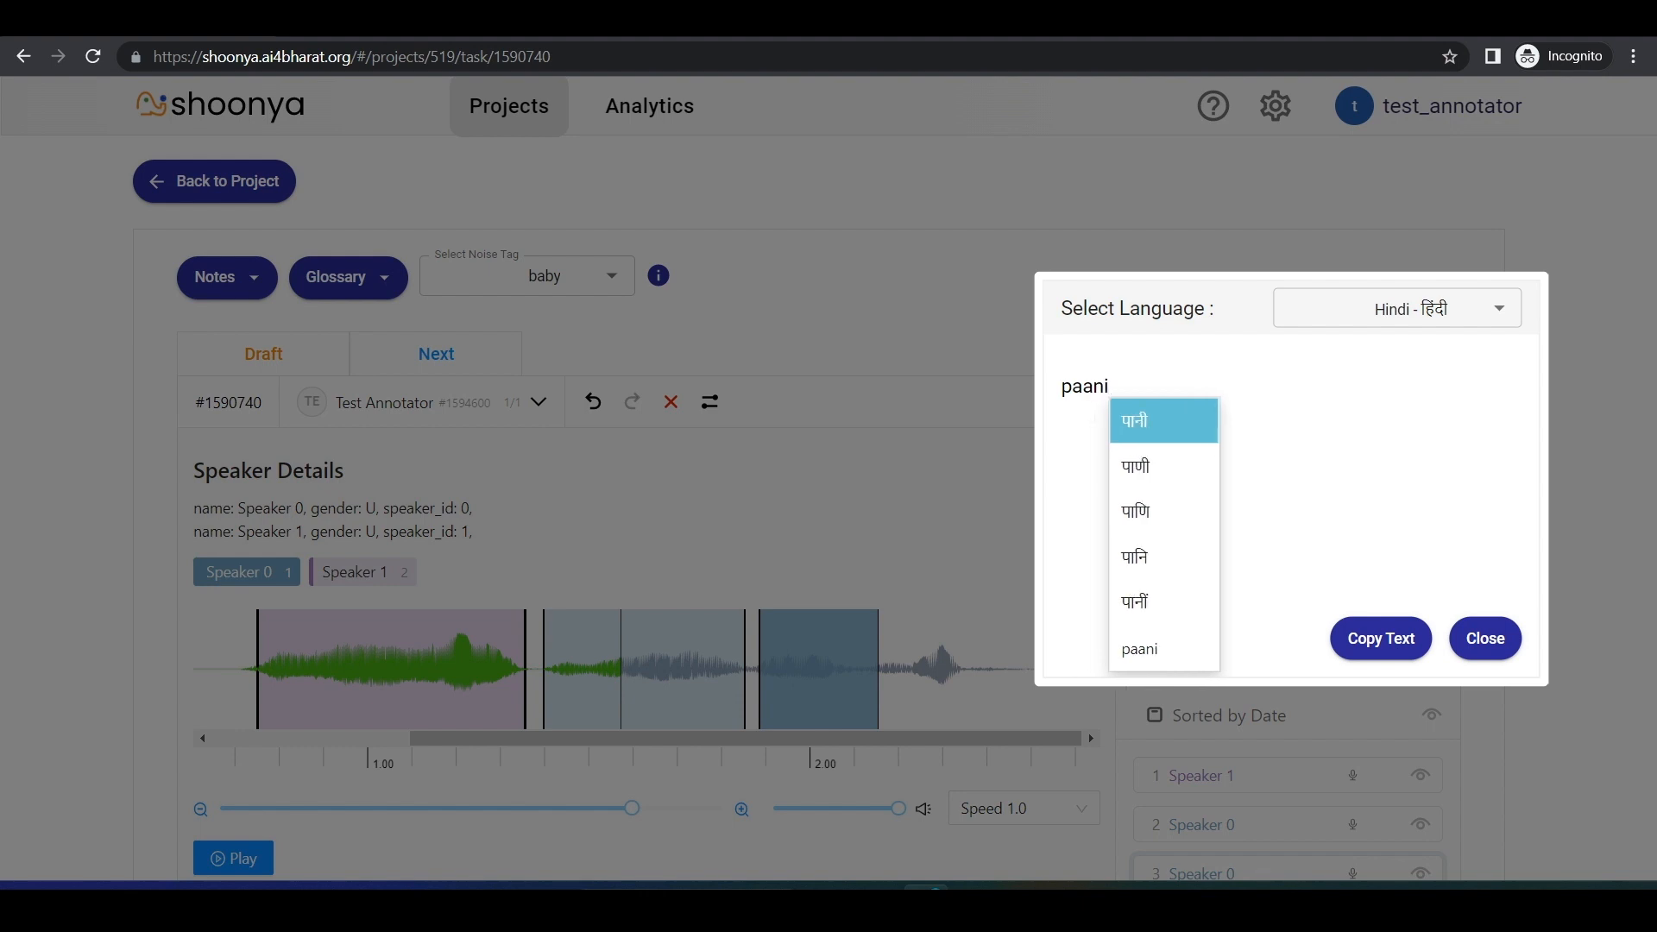
{"action": "key", "text": "Down"}
{"action": "key", "text": "Up"}
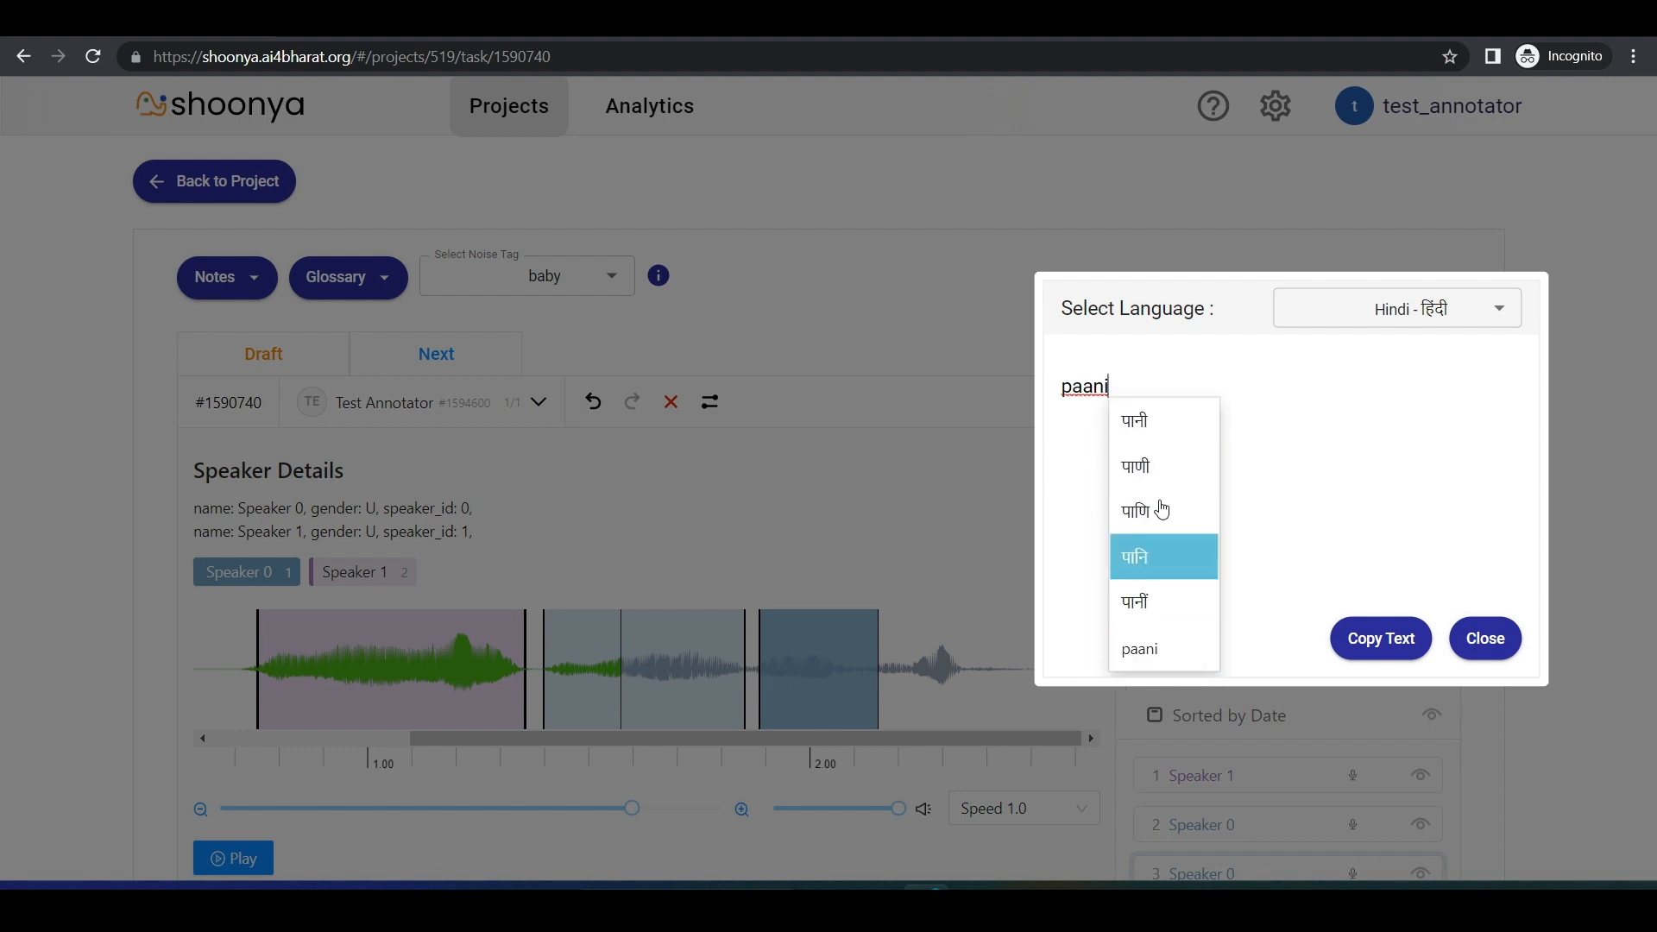
{"action": "left_click", "coordinate": [1192, 441]}
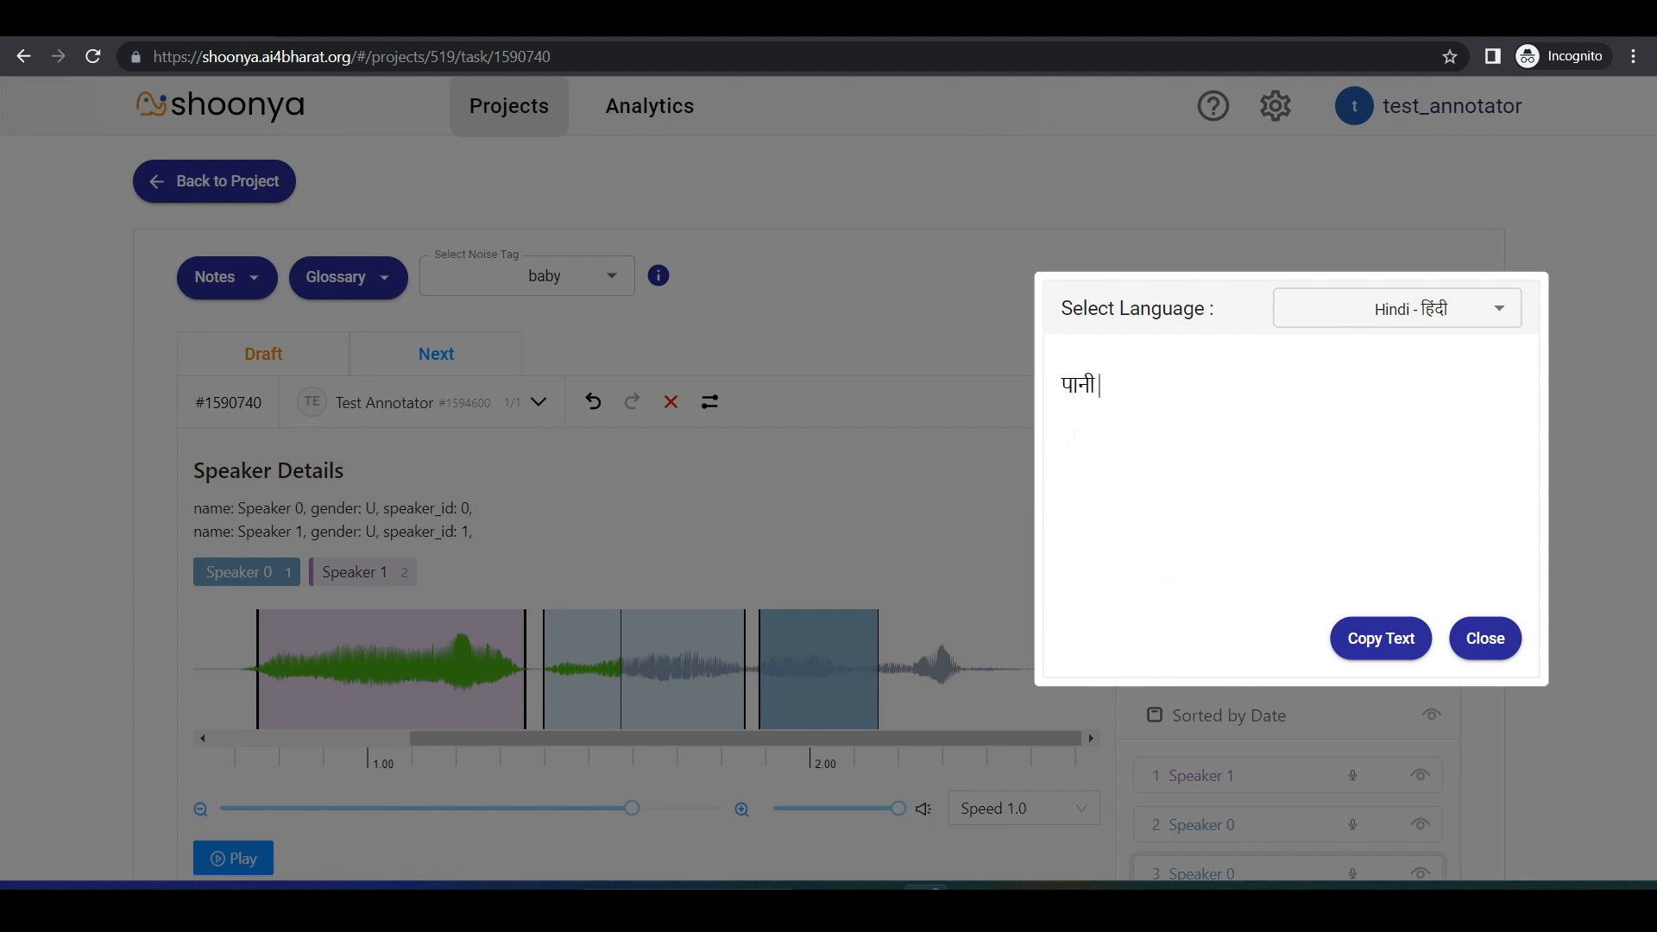
{"action": "left_click", "coordinate": [1382, 637]}
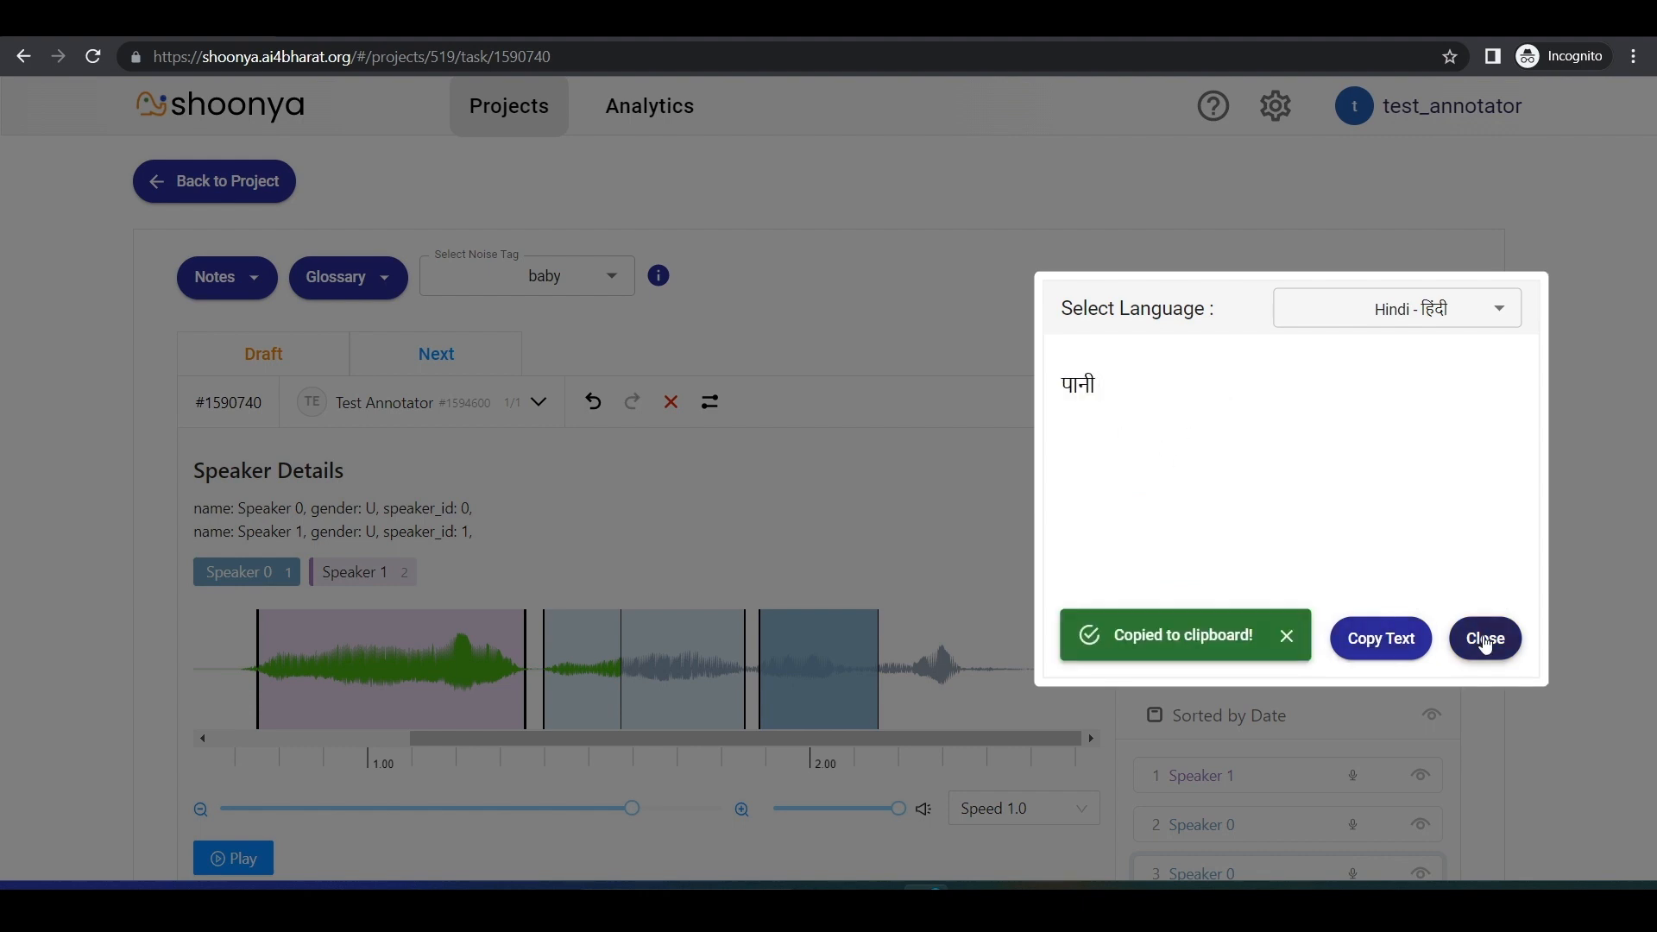
{"action": "left_click", "coordinate": [1486, 638]}
Step: Paste "पानी" after "test" in the third region's transcription and add the transcription to the region
{"action": "scroll", "coordinate": [1431, 643], "scroll_direction": "down", "scroll_amount": 4}
{"action": "left_click", "coordinate": [552, 623]}
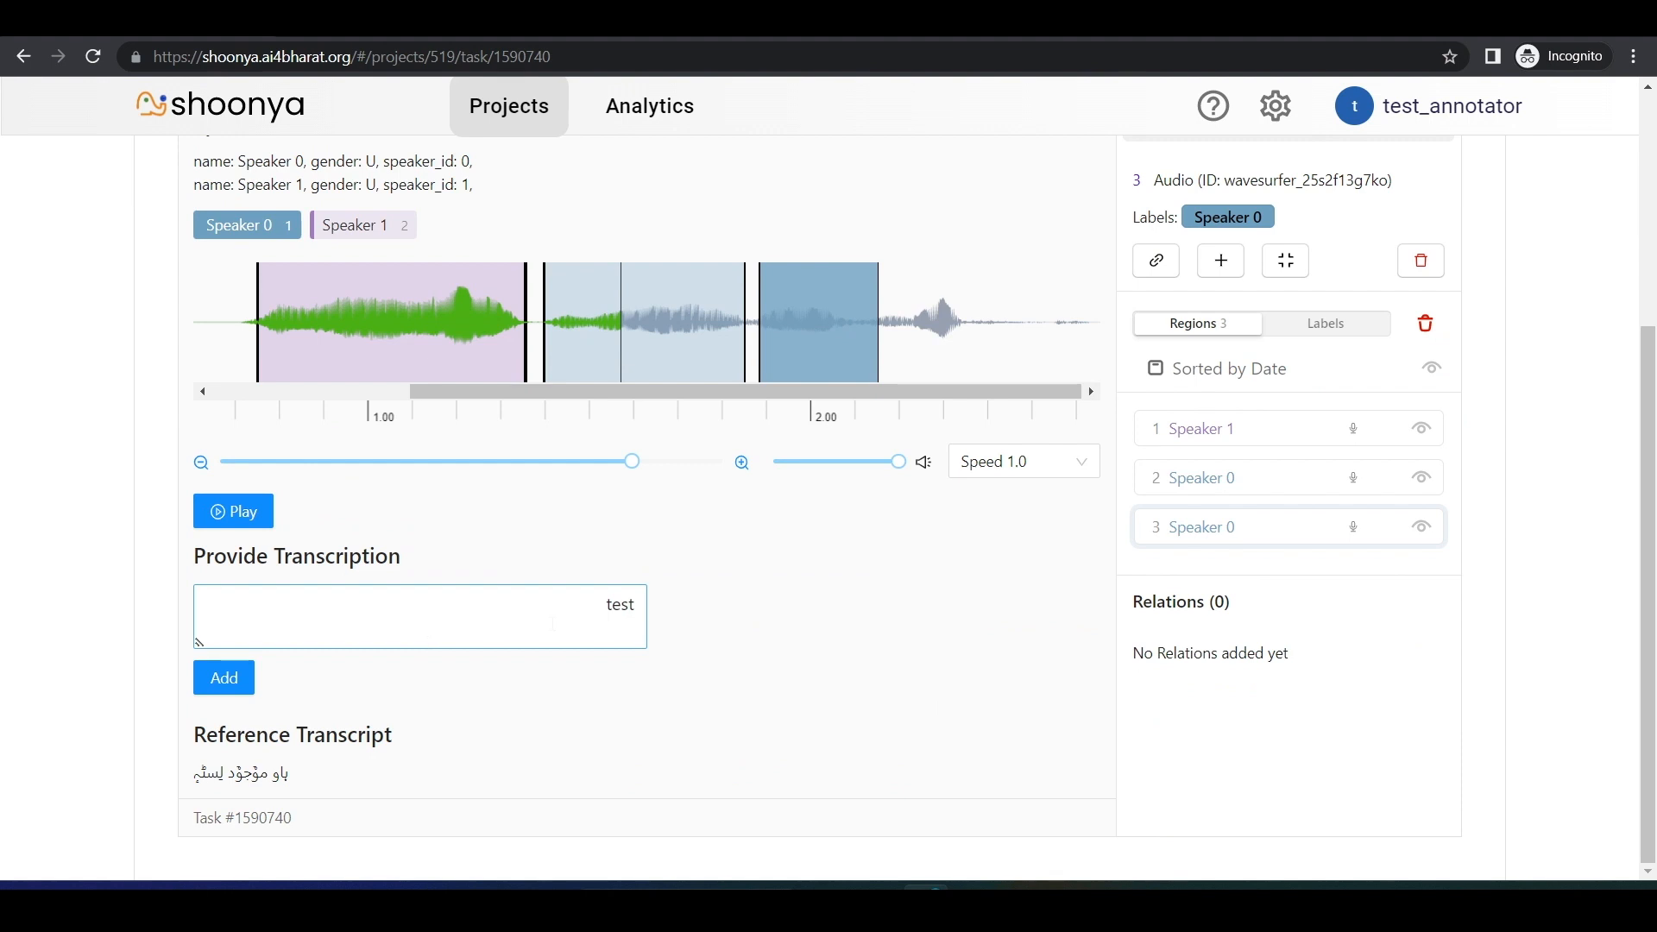
{"action": "key", "text": "ctrl+v"}
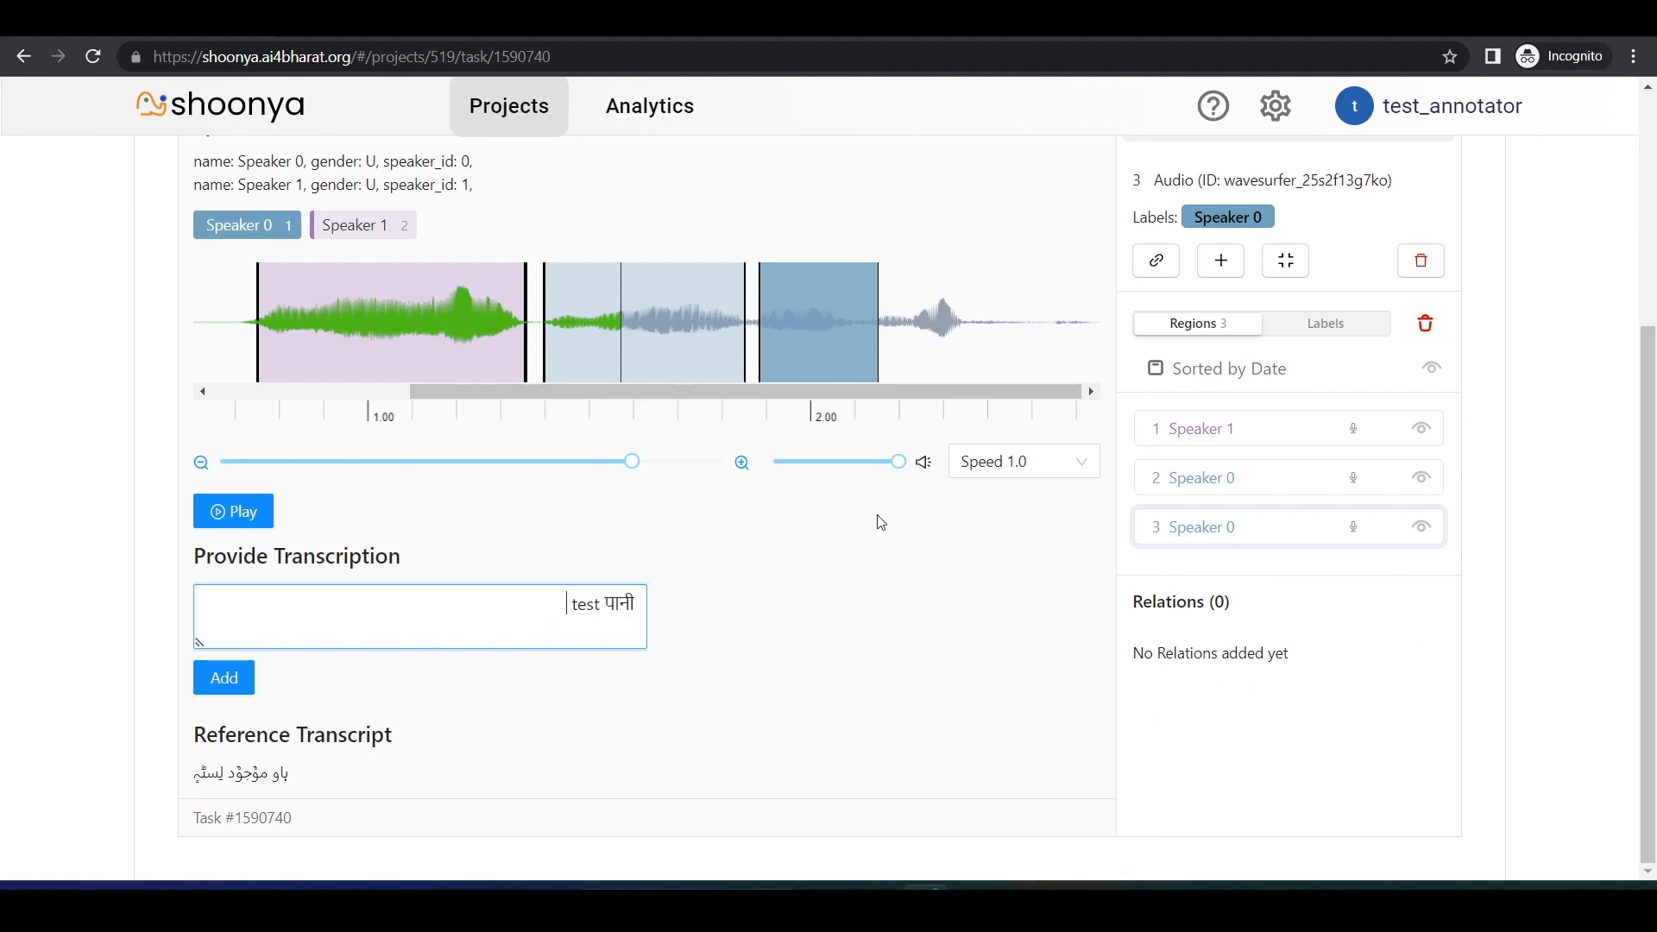
{"action": "left_click", "coordinate": [212, 679]}
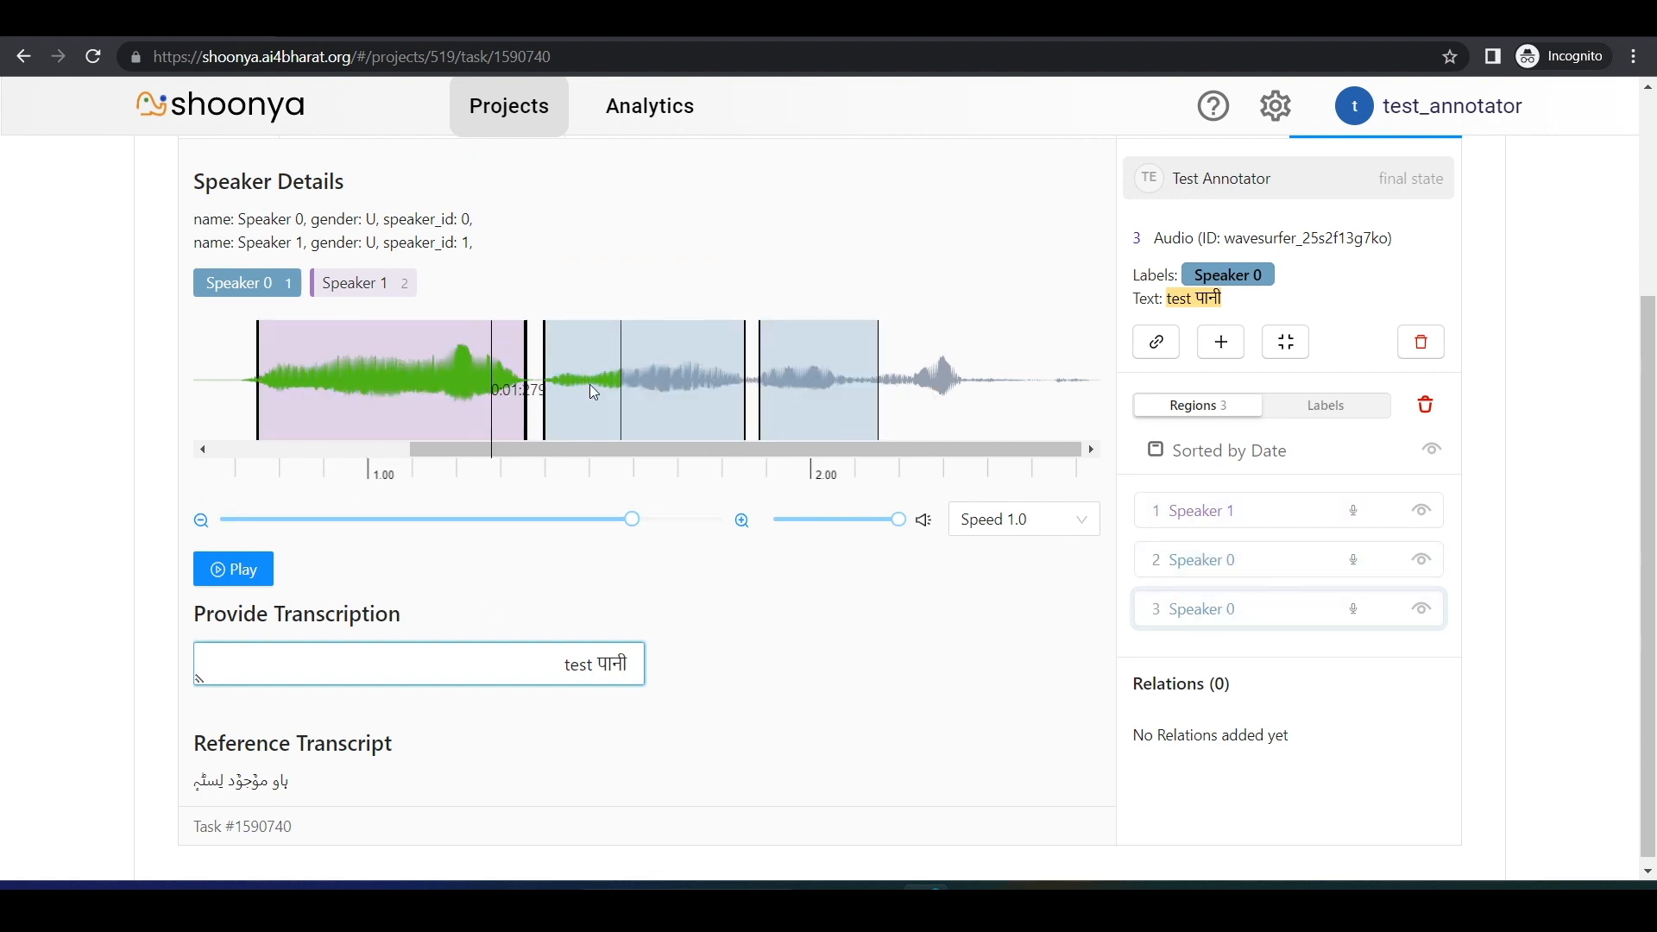
Step: Check the transcriptions of the three regions by selecting each one, ending on the first Speaker 1 region
{"action": "left_click", "coordinate": [1207, 520]}
{"action": "left_click", "coordinate": [1208, 561]}
{"action": "left_click", "coordinate": [1196, 612]}
{"action": "left_click", "coordinate": [1200, 507]}
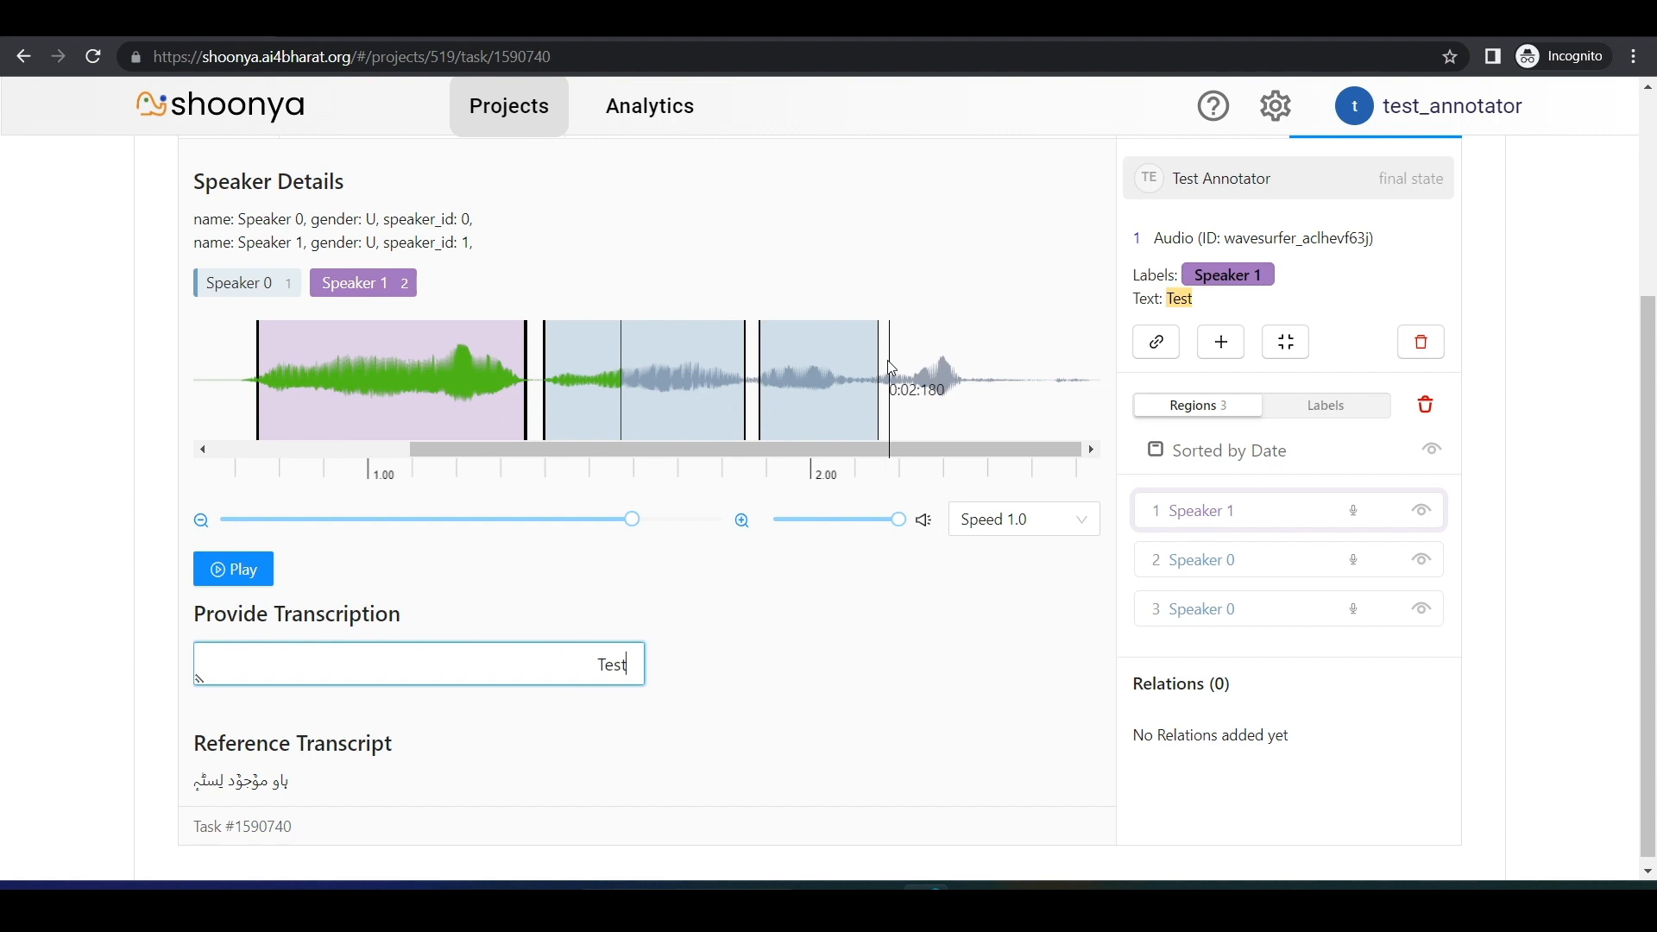
Step: Mark the fourth speech burst, about 2.15 to 2.5 s, as a Speaker 1 region and save the annotation as a draft
{"action": "left_click_drag", "start_coordinate": [886, 363], "coordinate": [1029, 493]}
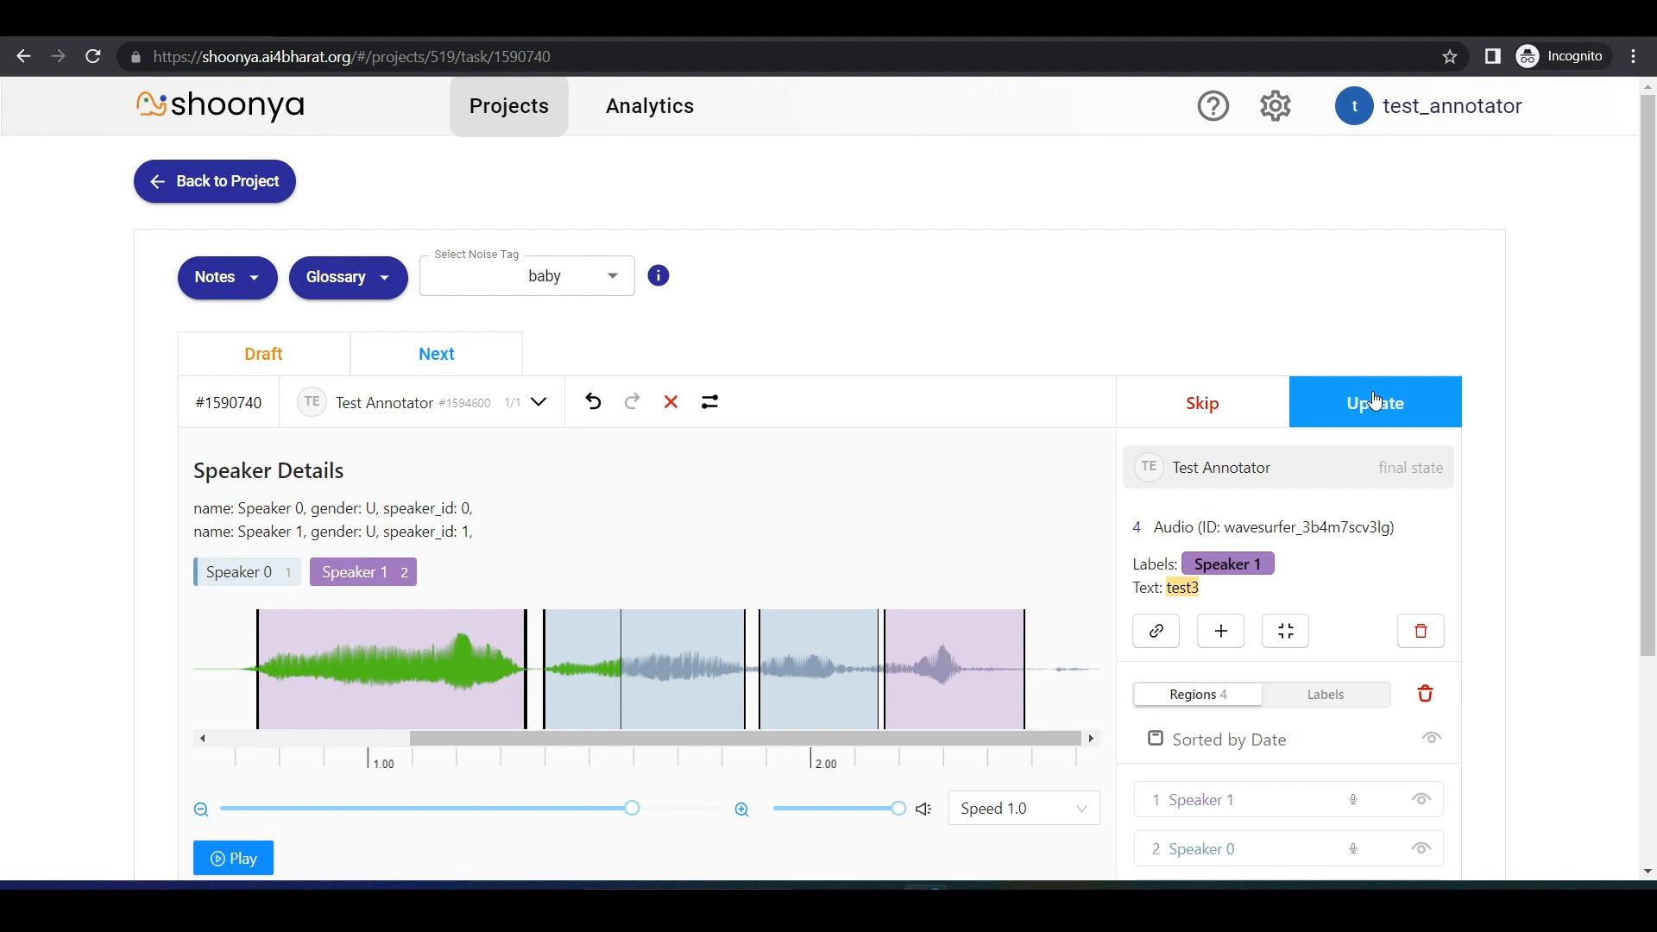
{"action": "left_click", "coordinate": [294, 355]}
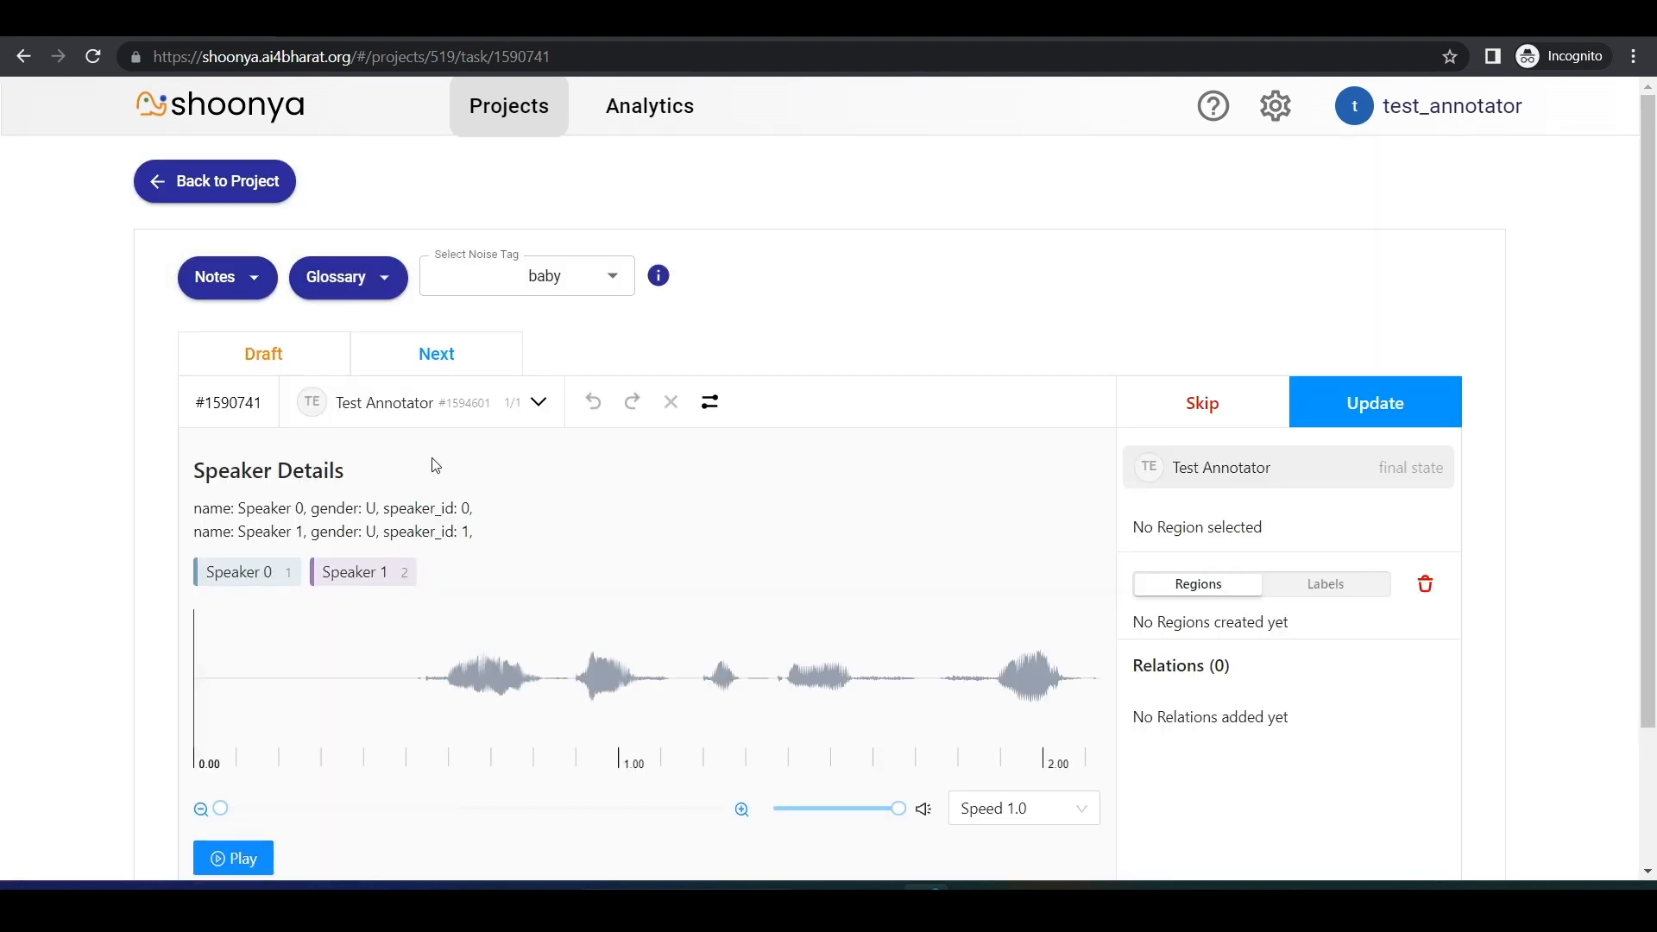
Step: Return to the project and filter its annotation tasks by draft status
{"action": "left_click", "coordinate": [145, 177]}
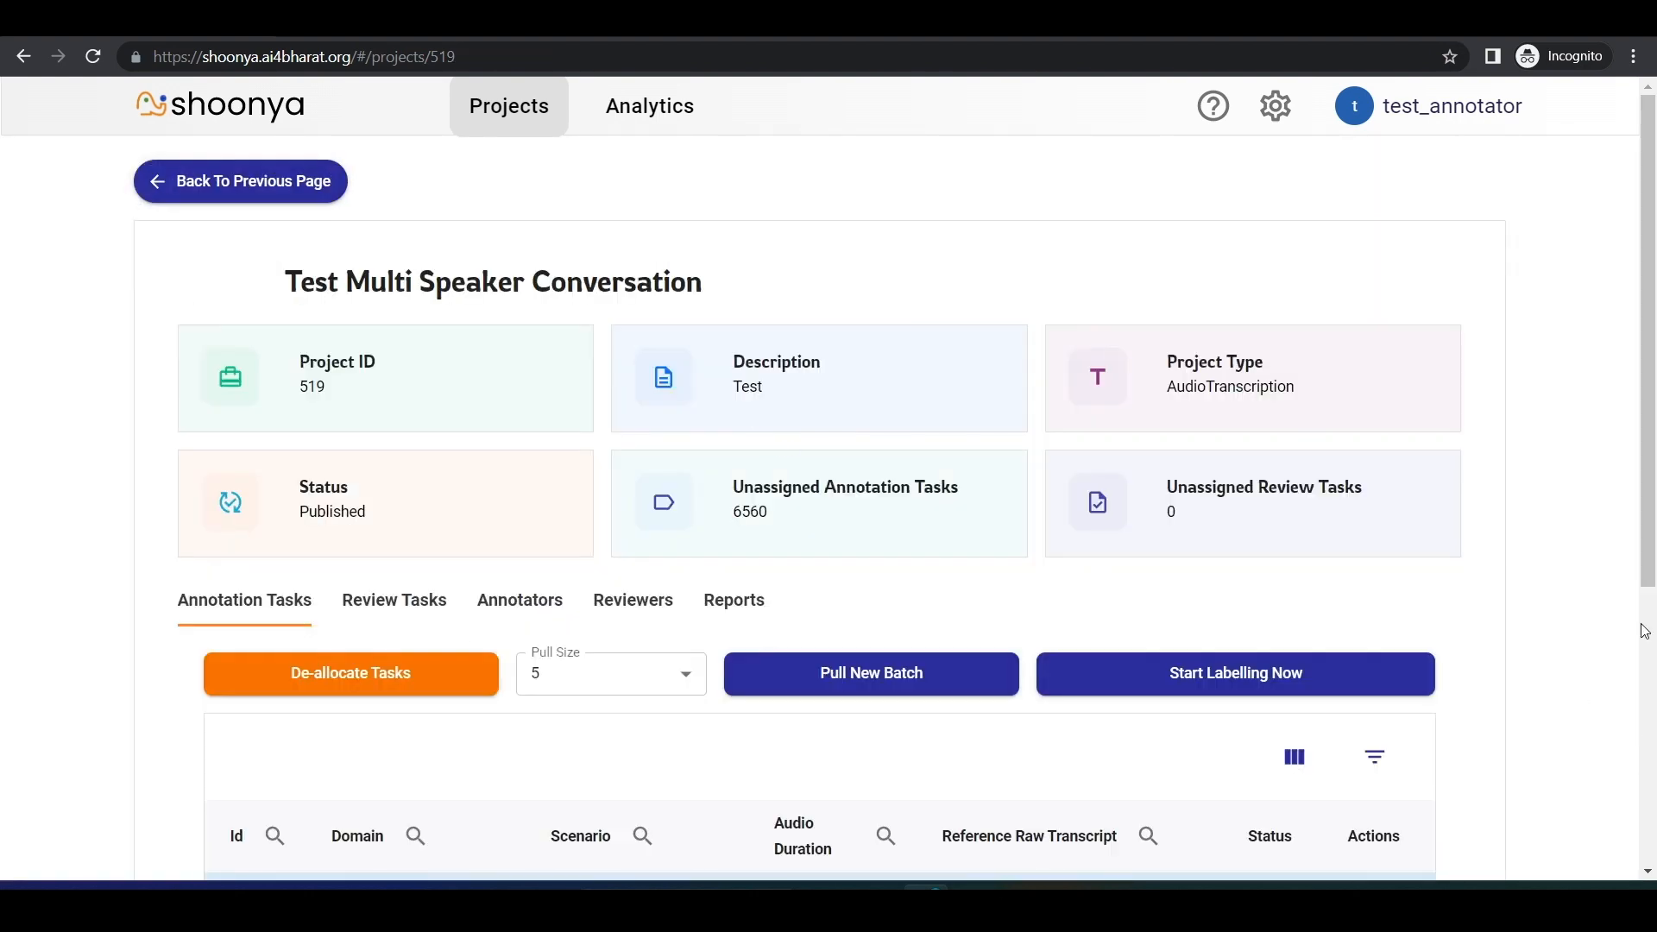
{"action": "scroll", "coordinate": [1640, 554], "scroll_direction": "down", "scroll_amount": 4}
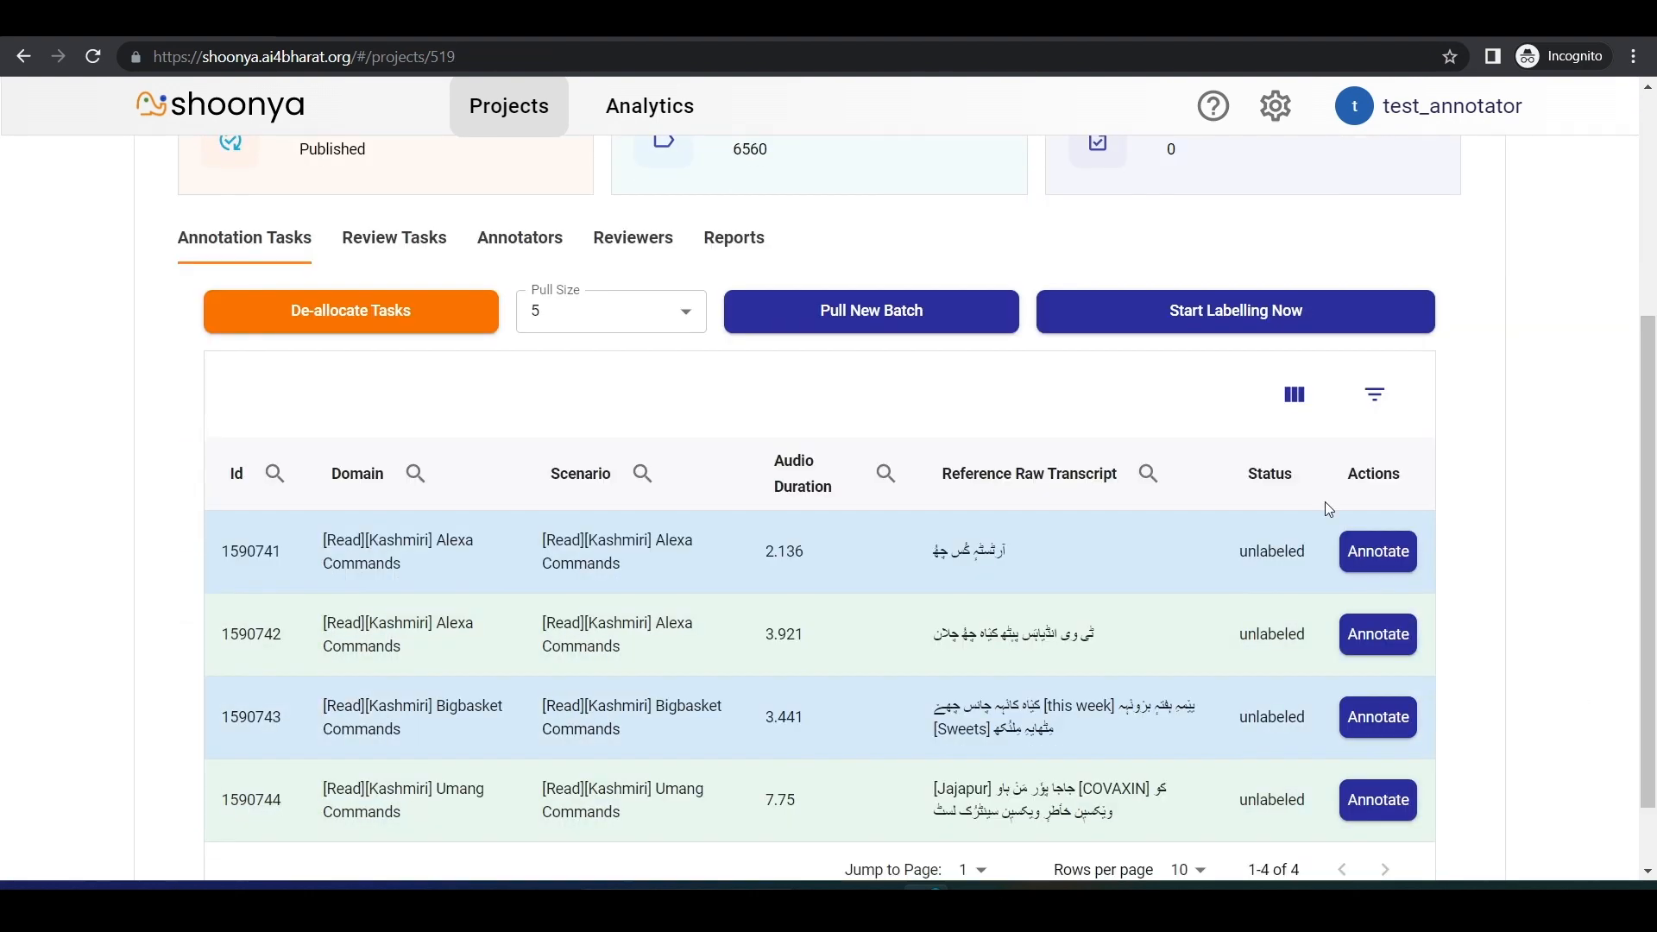
{"action": "left_click", "coordinate": [1373, 393]}
{"action": "left_click", "coordinate": [1219, 565]}
{"action": "left_click", "coordinate": [1316, 706]}
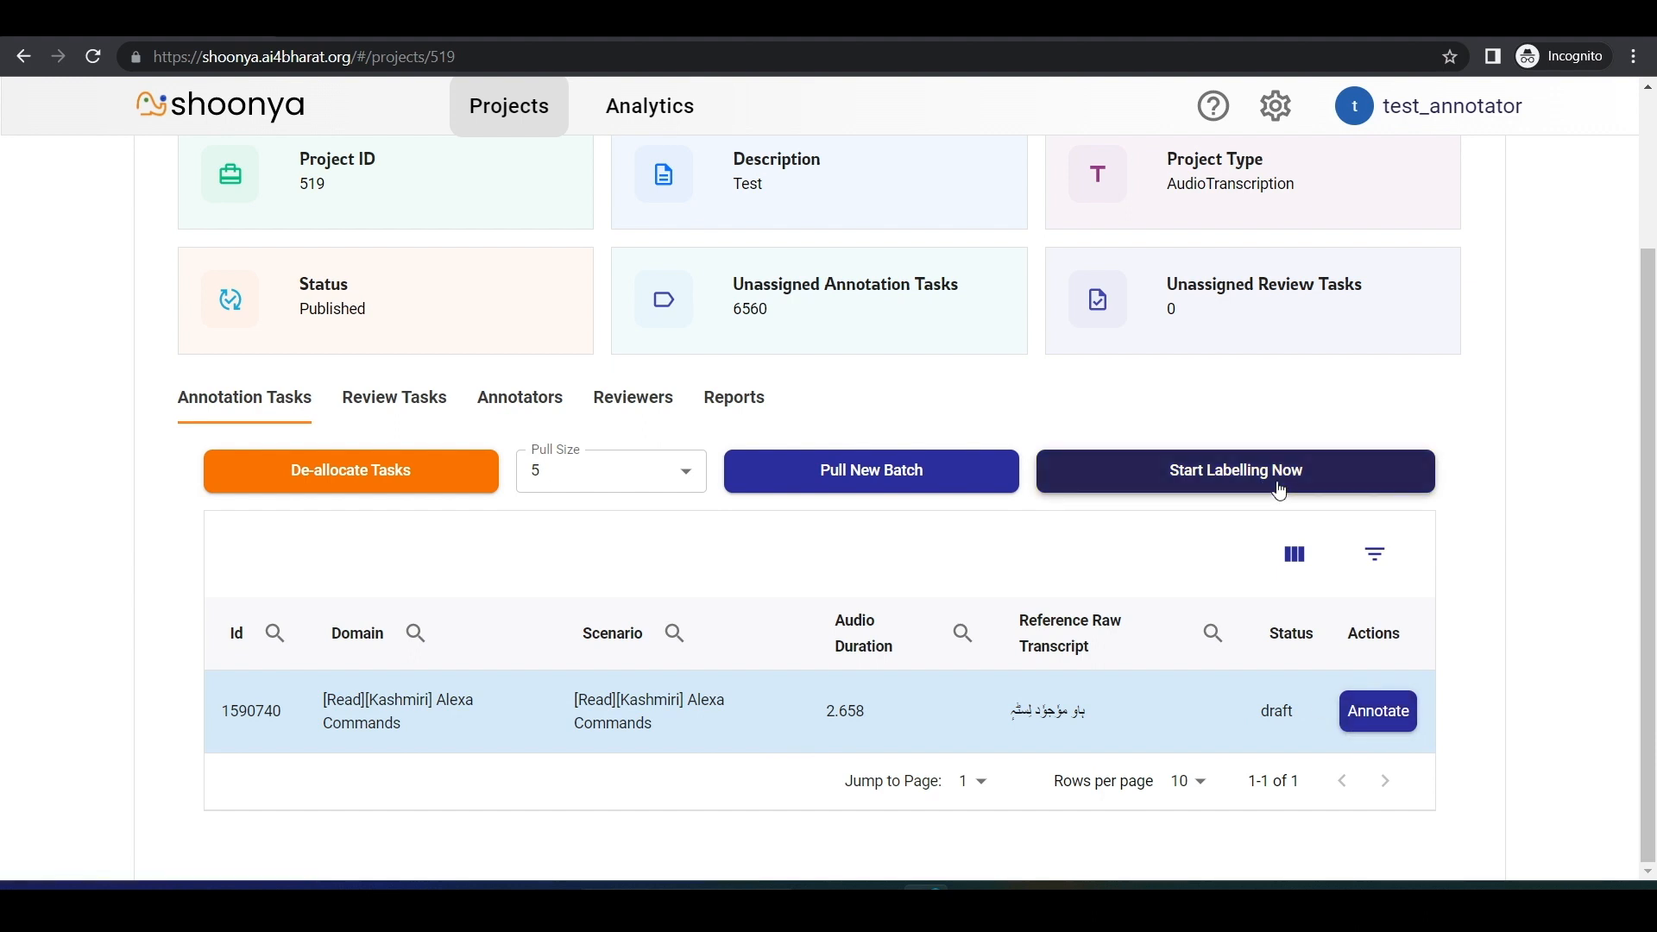
Step: Open the draft task and skip it, then filter the project's annotation tasks by skipped status
{"action": "left_click", "coordinate": [1371, 729]}
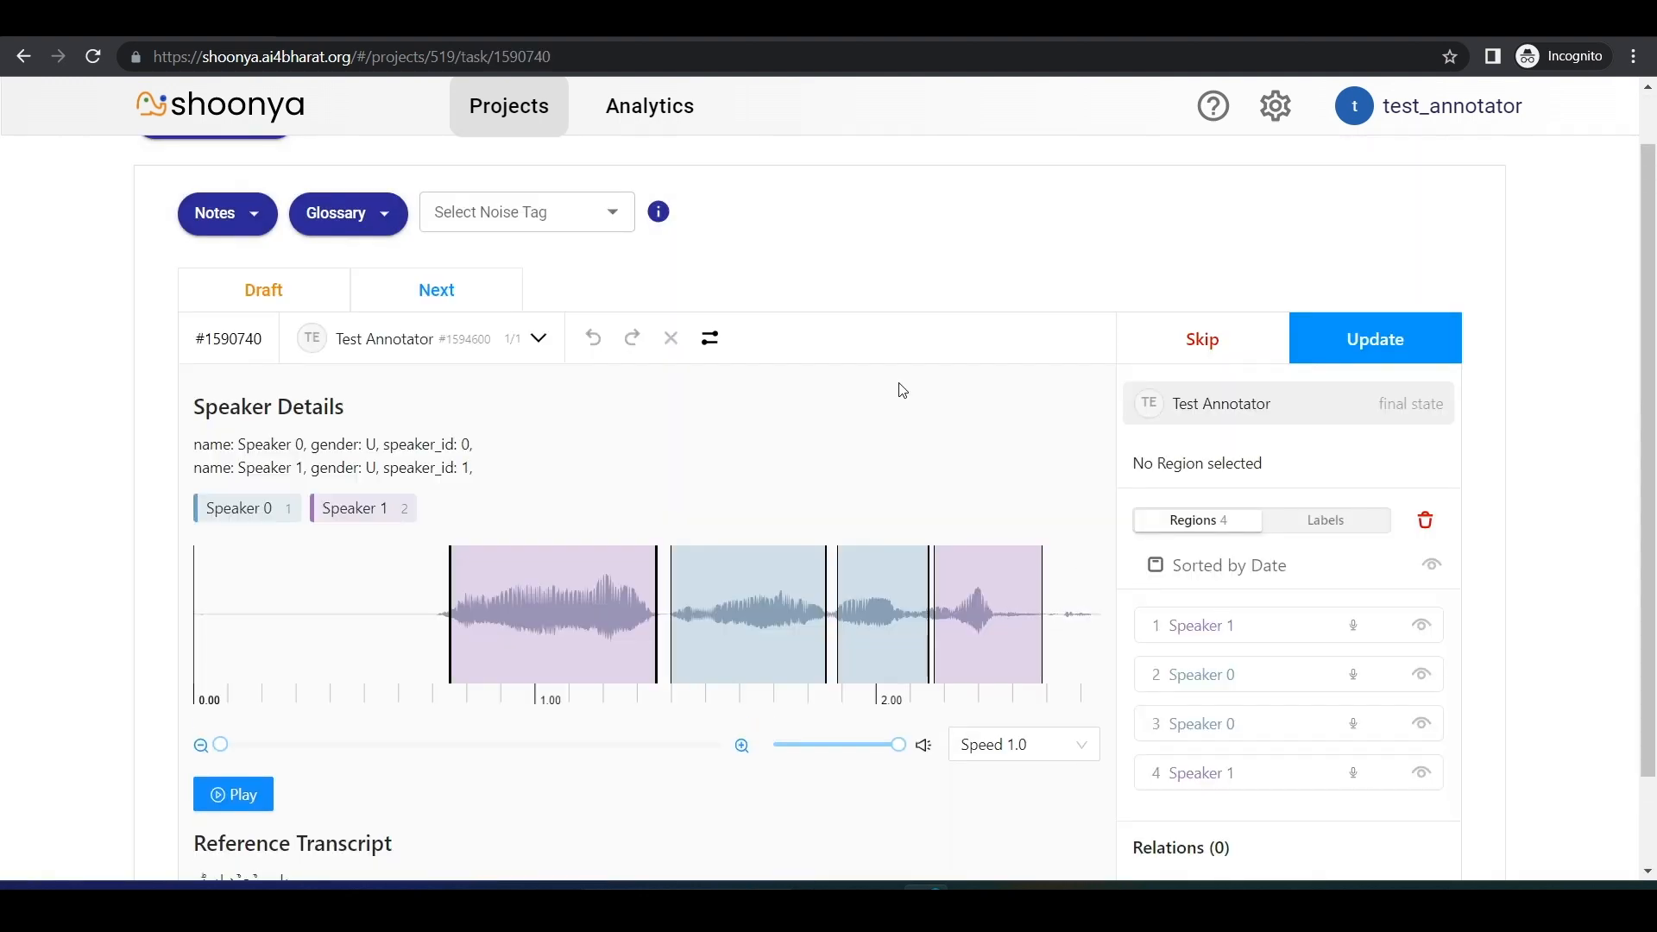
{"action": "left_click", "coordinate": [1196, 355]}
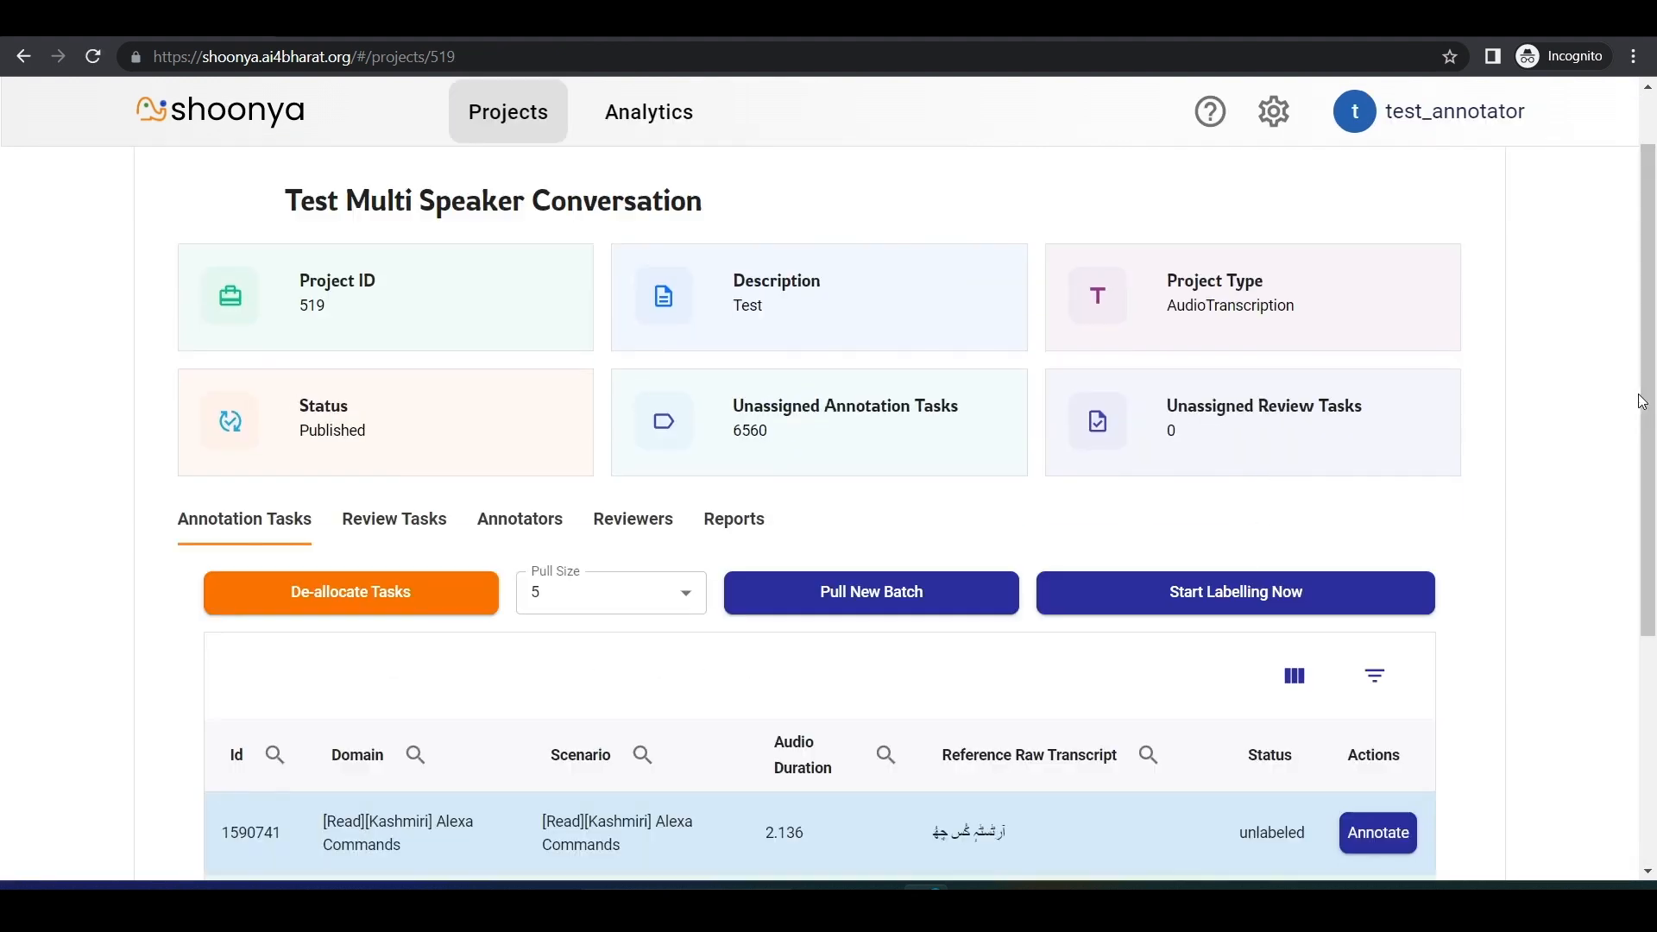
{"action": "left_click", "coordinate": [1390, 688]}
{"action": "left_click", "coordinate": [1302, 654]}
{"action": "left_click", "coordinate": [1355, 827]}
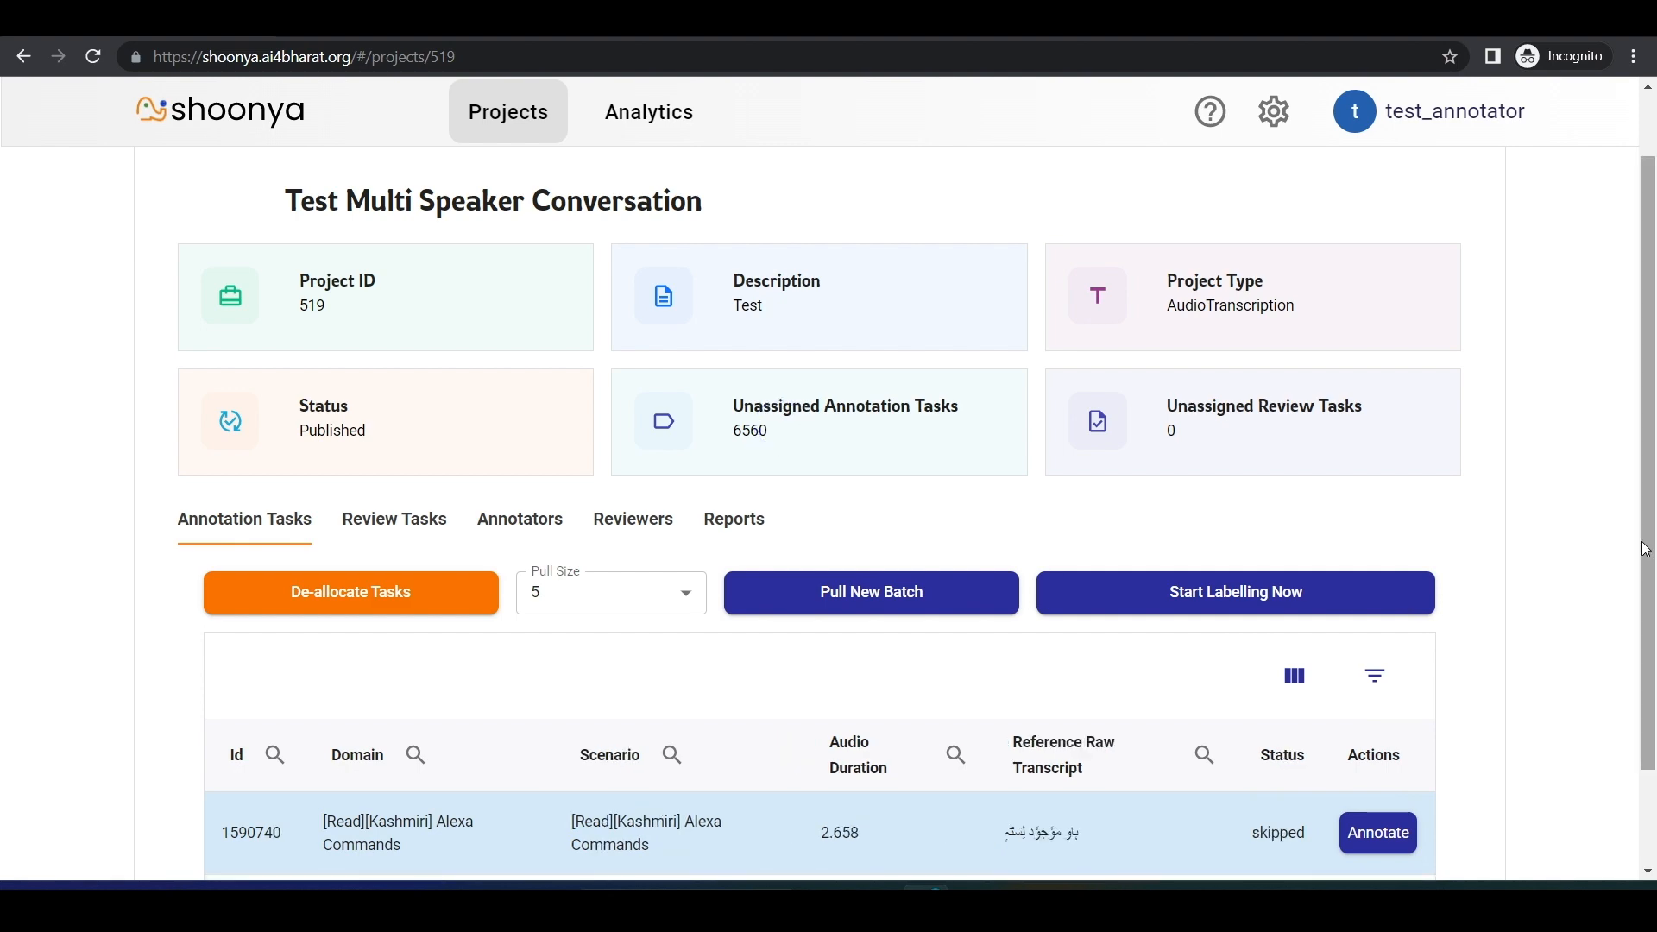
Step: Reopen the skipped task, submit its annotation as an update and return to the project page
{"action": "scroll", "coordinate": [1385, 741], "scroll_direction": "down", "scroll_amount": 2}
{"action": "left_click", "coordinate": [1381, 730]}
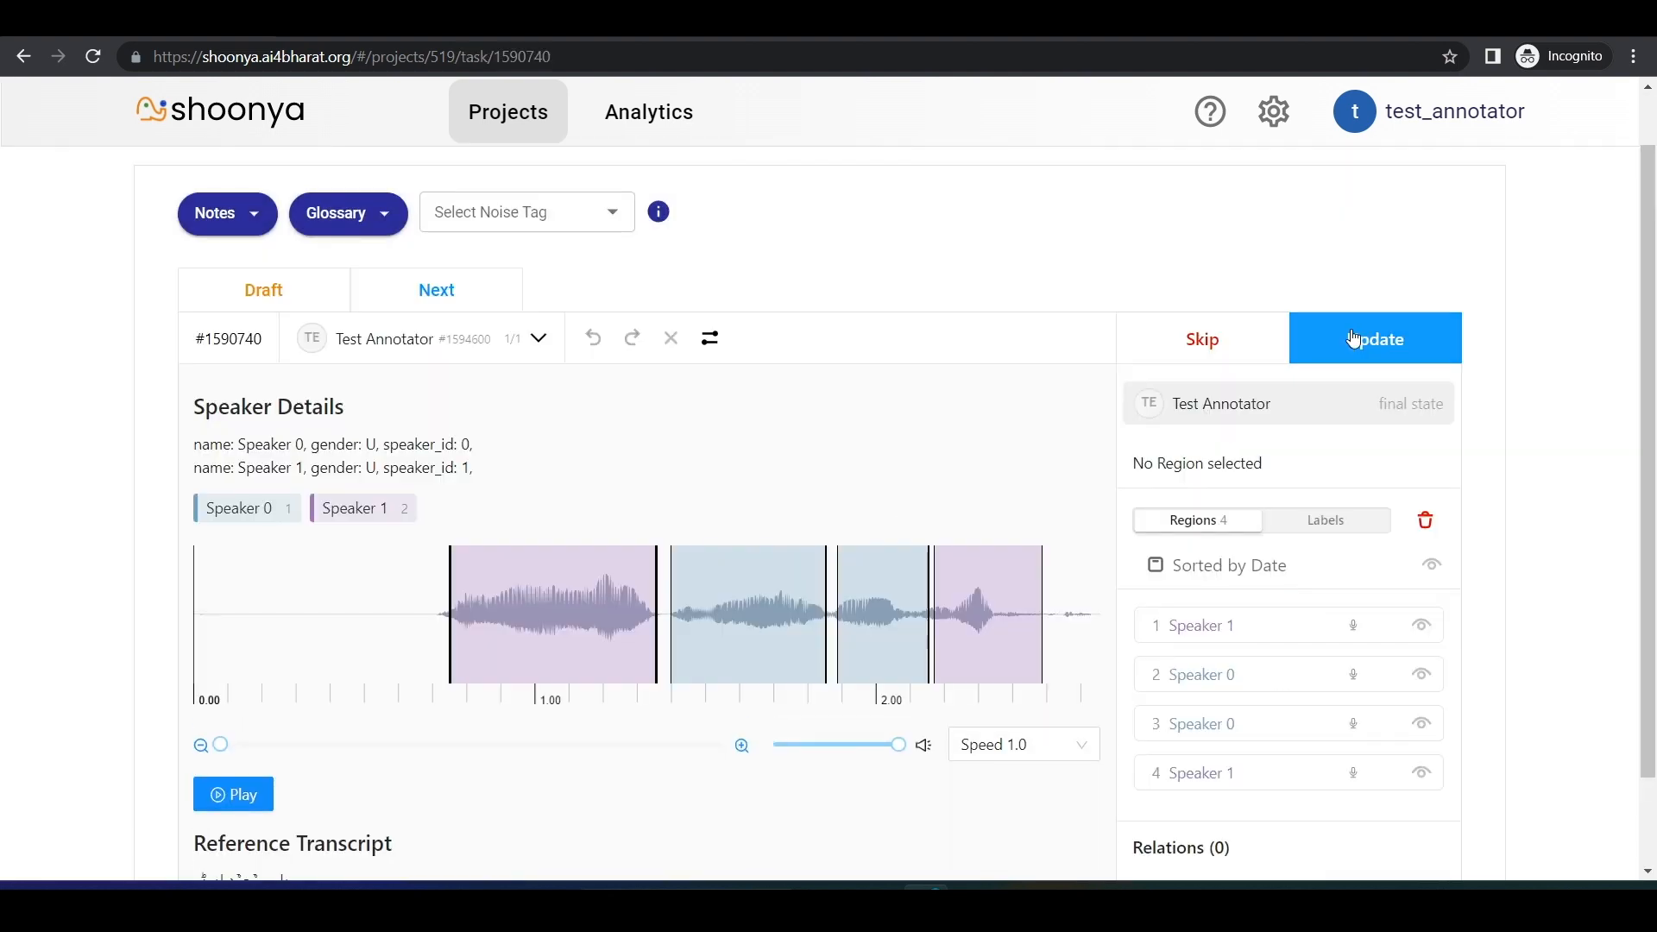
{"action": "left_click", "coordinate": [1354, 338]}
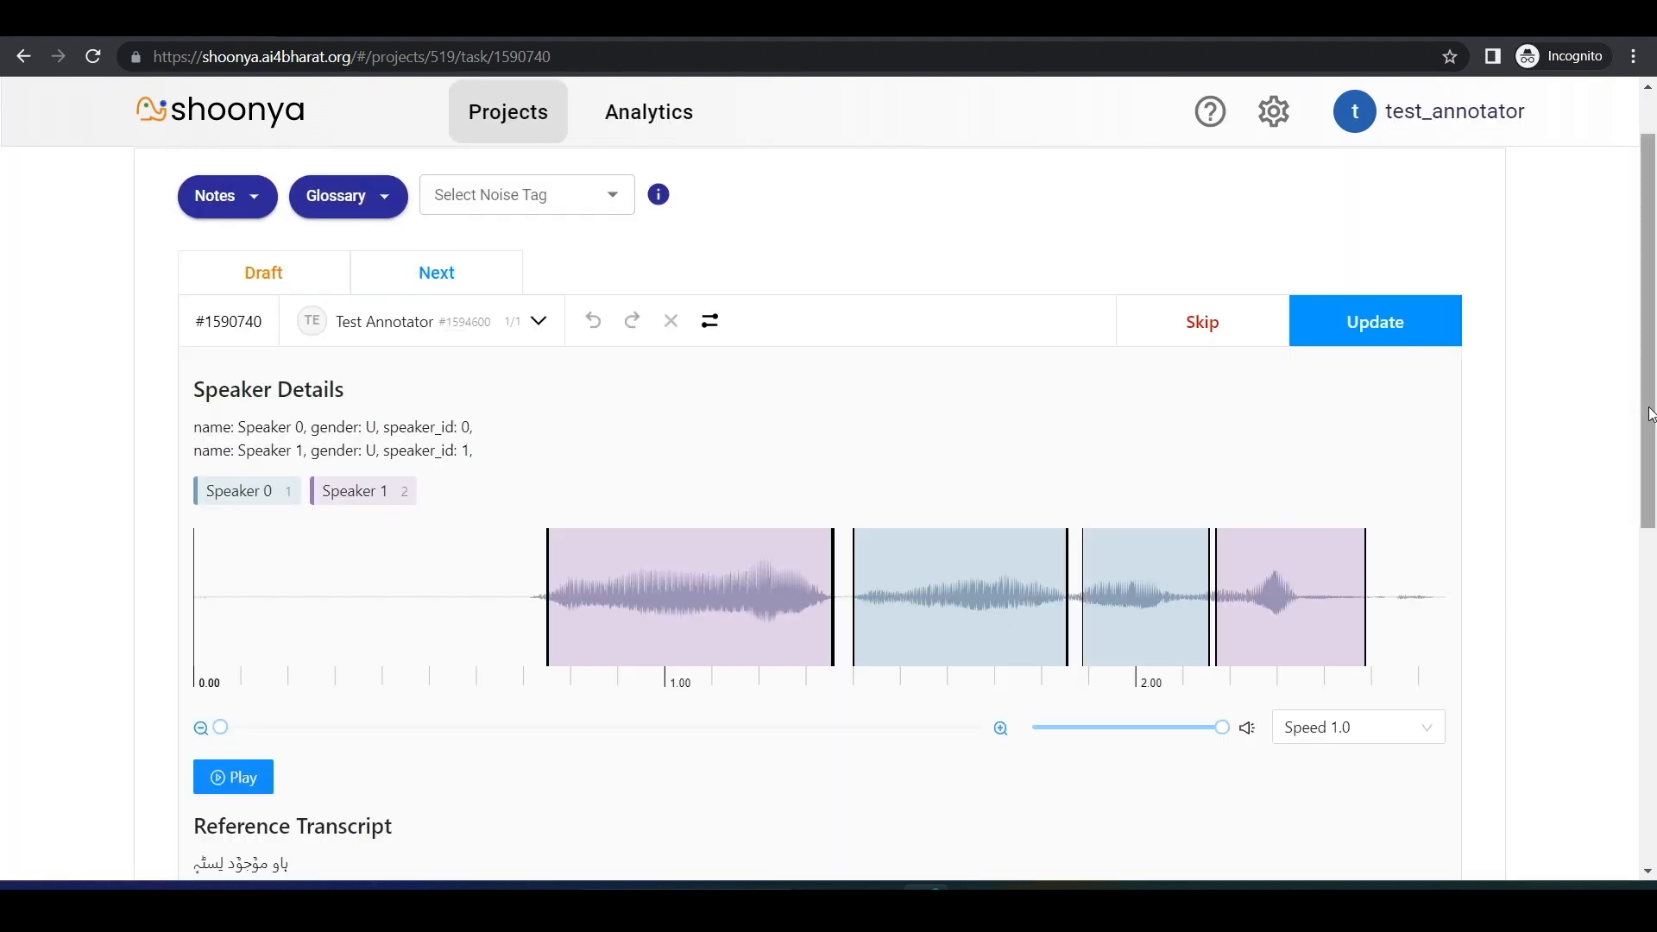
{"action": "left_click_drag", "start_coordinate": [1651, 411], "coordinate": [1651, 372]}
{"action": "left_click", "coordinate": [259, 181]}
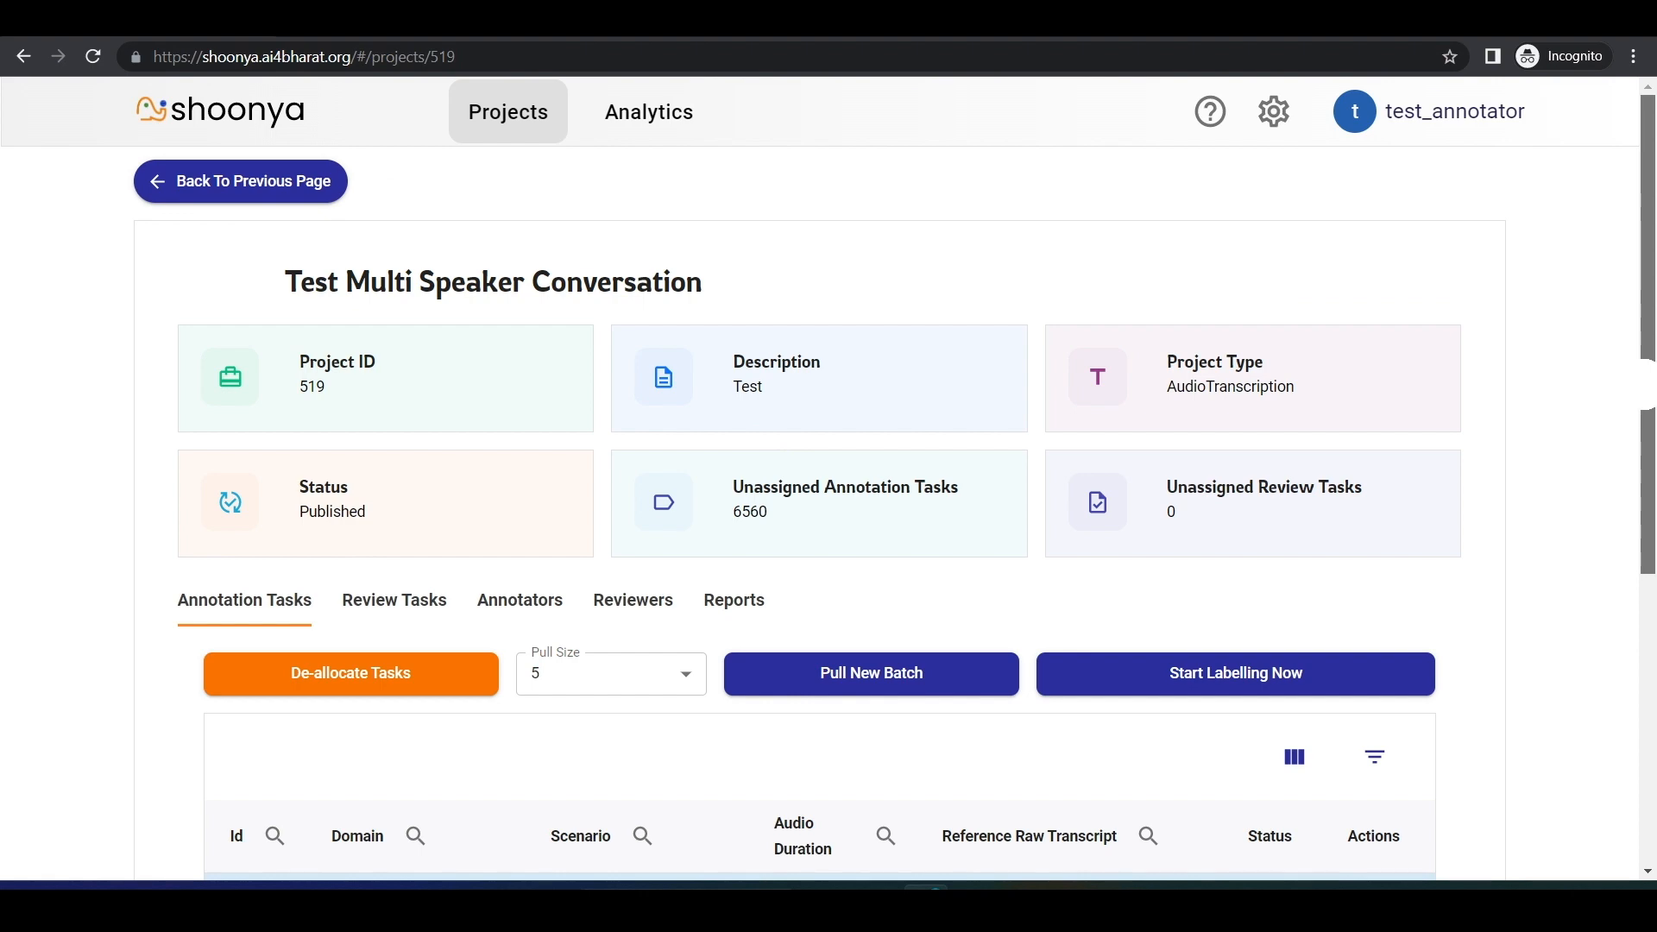
Step: Filter the project's annotation tasks by labeled status
{"action": "left_click_drag", "start_coordinate": [1649, 389], "coordinate": [1649, 608]}
{"action": "left_click", "coordinate": [1374, 385]}
{"action": "left_click", "coordinate": [1251, 596]}
{"action": "left_click", "coordinate": [1354, 692]}
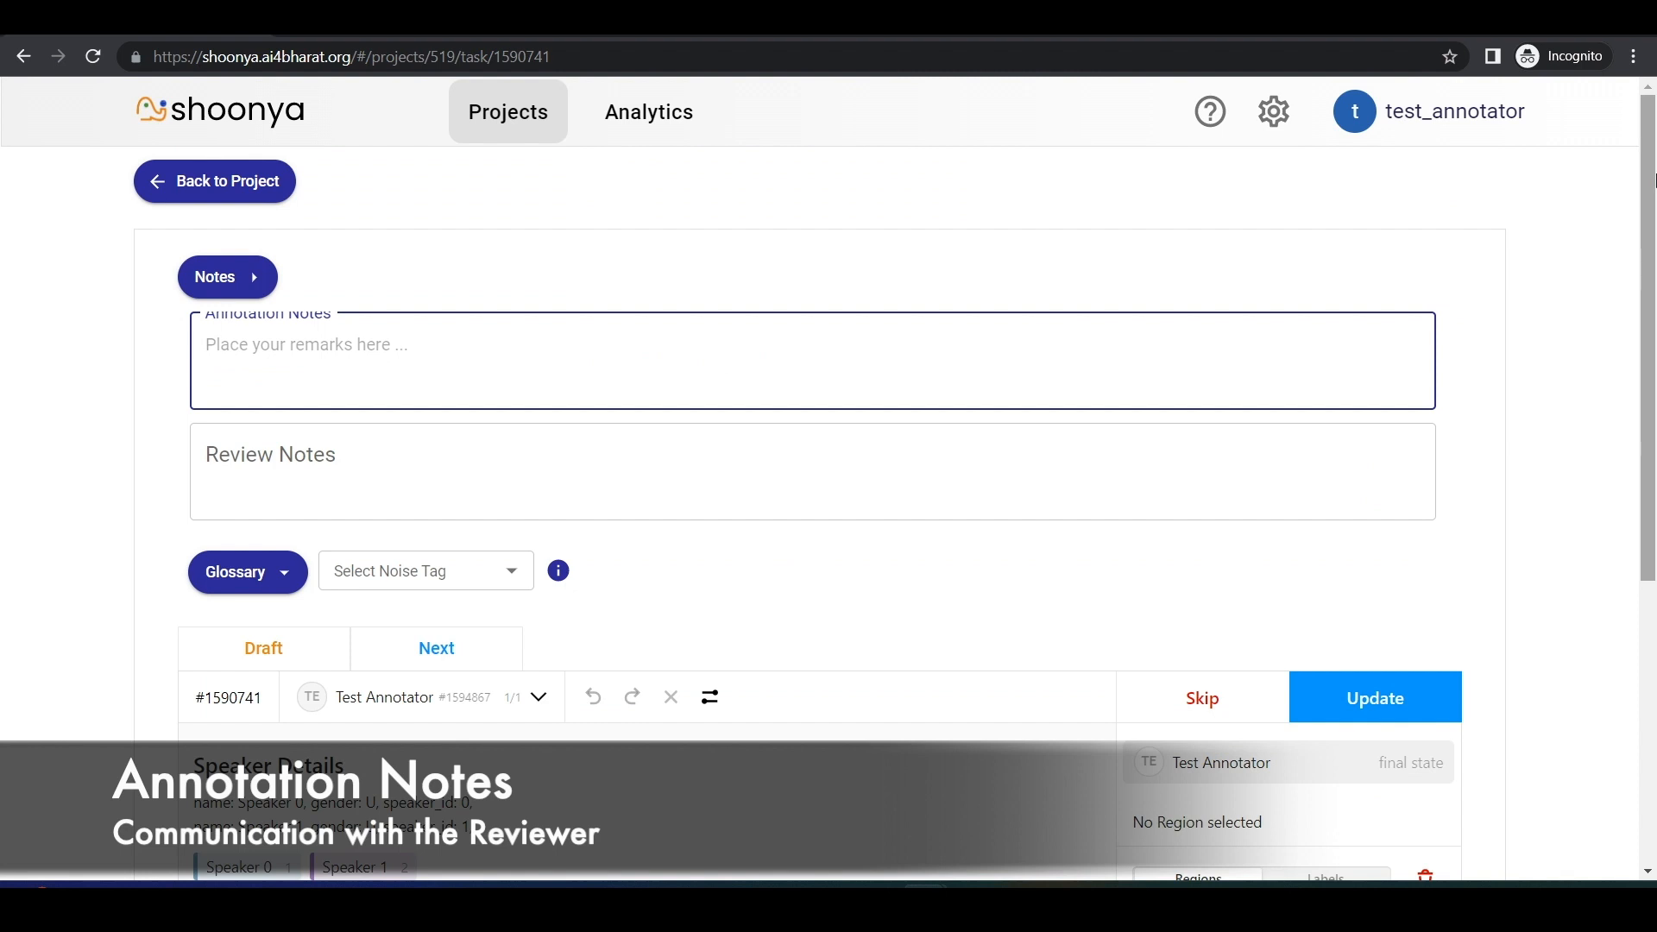
Step: Inspect the Annotation Notes and Review Notes fields of the open task
{"action": "left_click", "coordinate": [1, 509]}
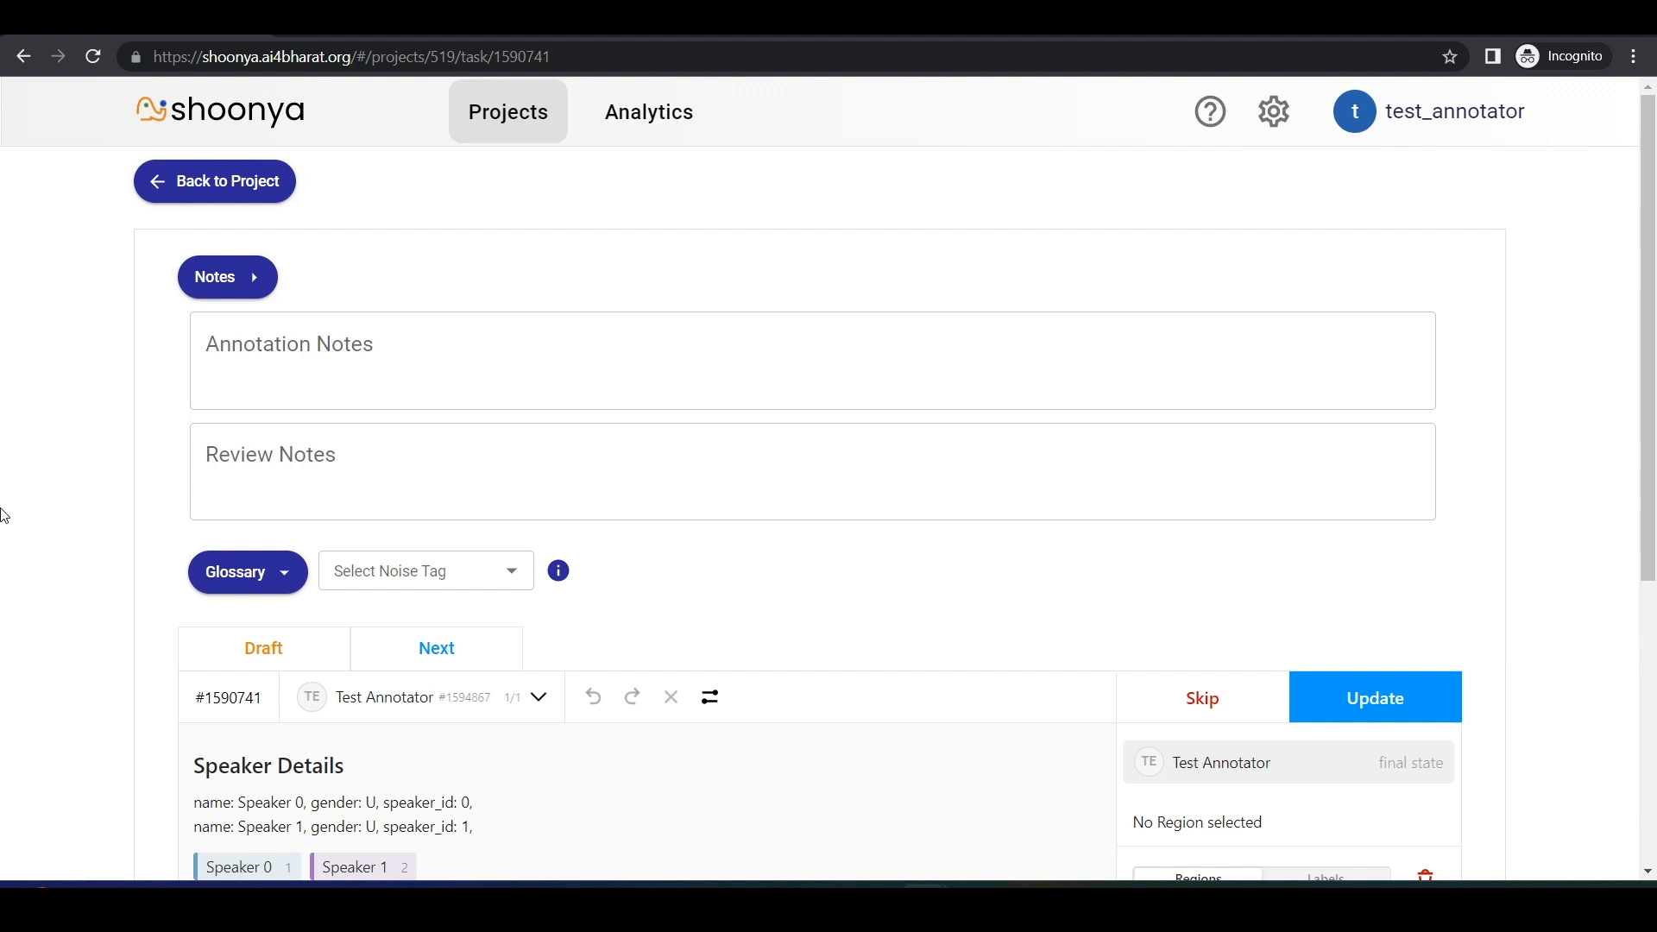
{"action": "left_click", "coordinate": [340, 472]}
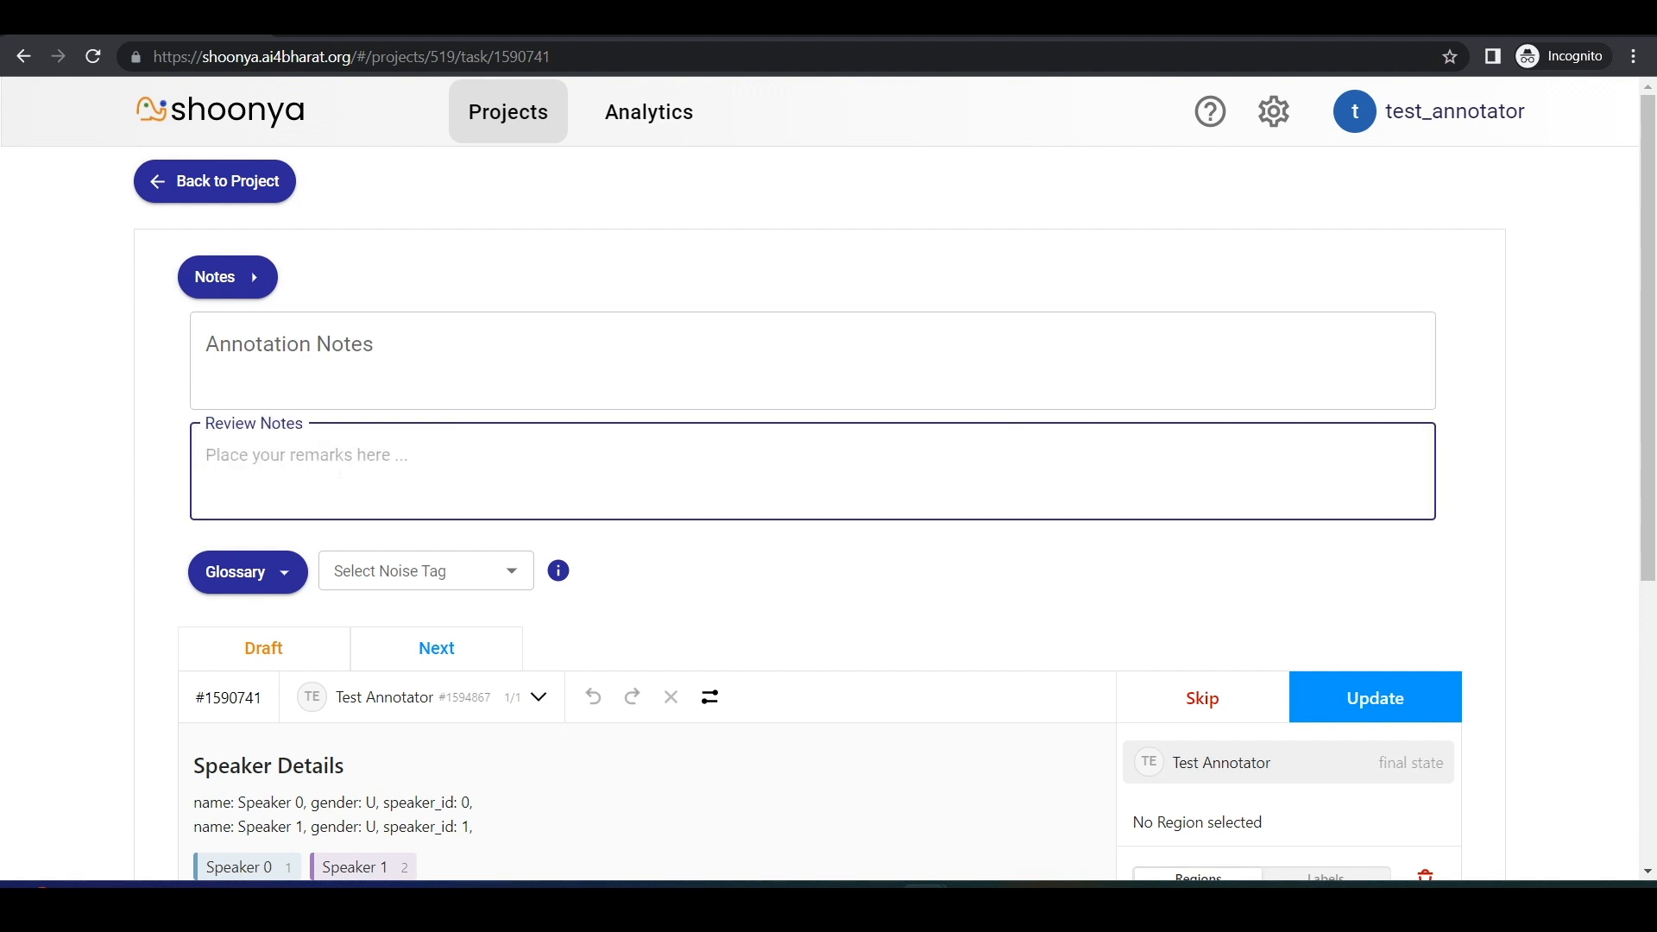
{"action": "left_click", "coordinate": [17, 455]}
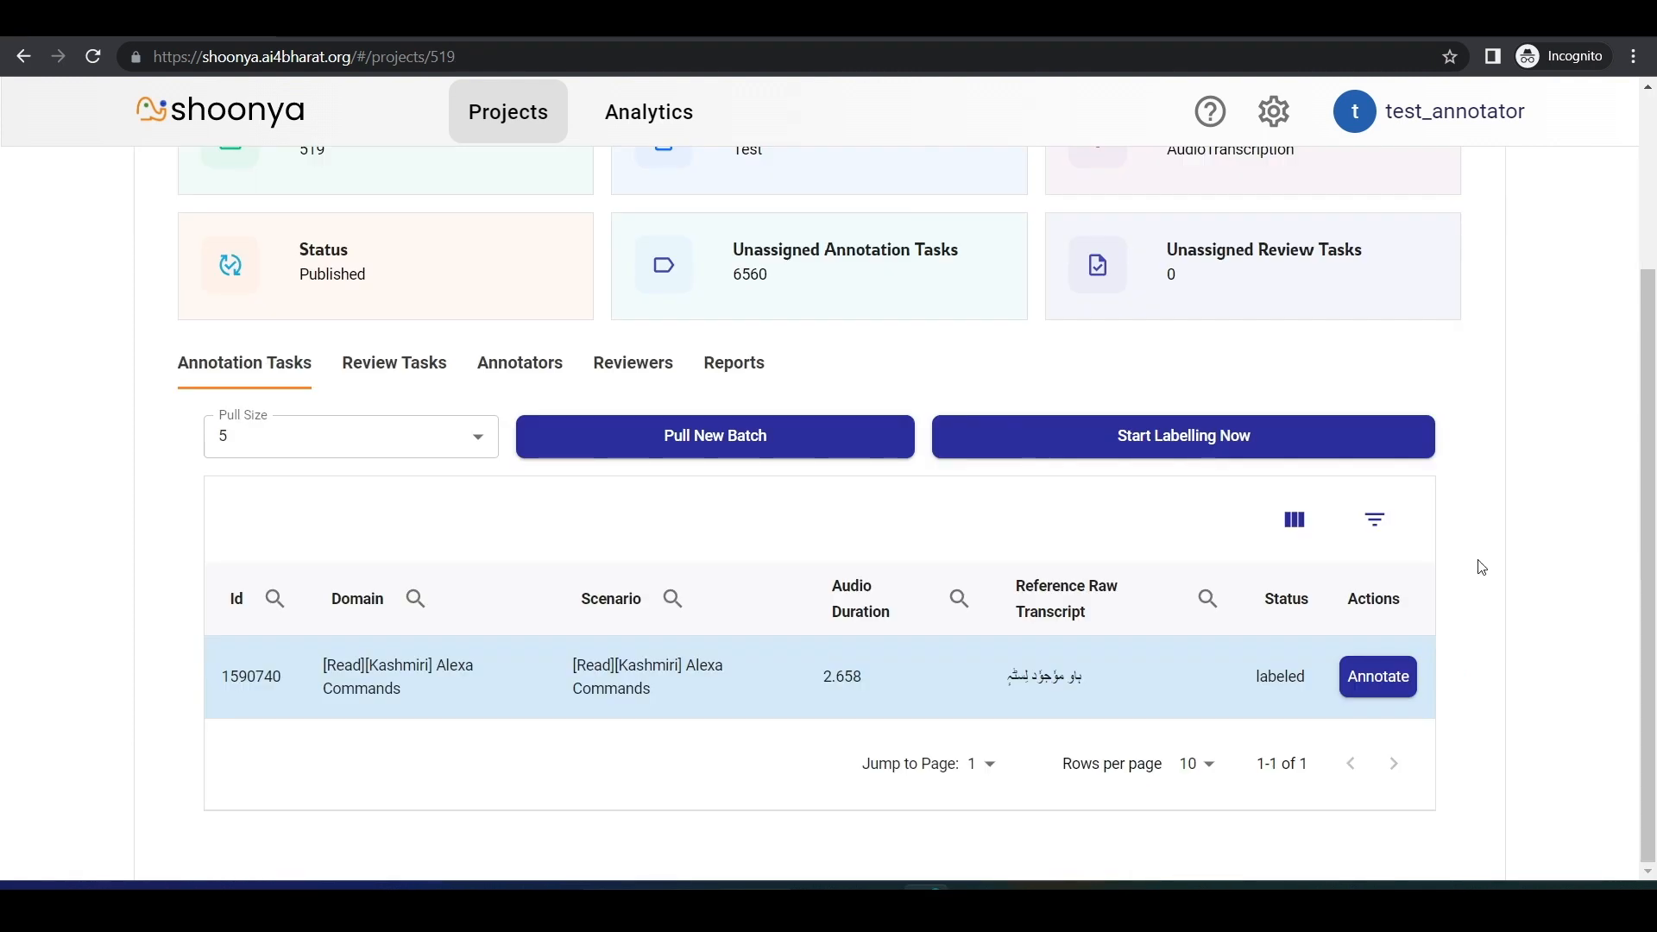
Step: Filter the project's annotation tasks by unlabeled status and de-allocate all the unlabeled tasks
{"action": "left_click", "coordinate": [1374, 519]}
{"action": "left_click", "coordinate": [1251, 613]}
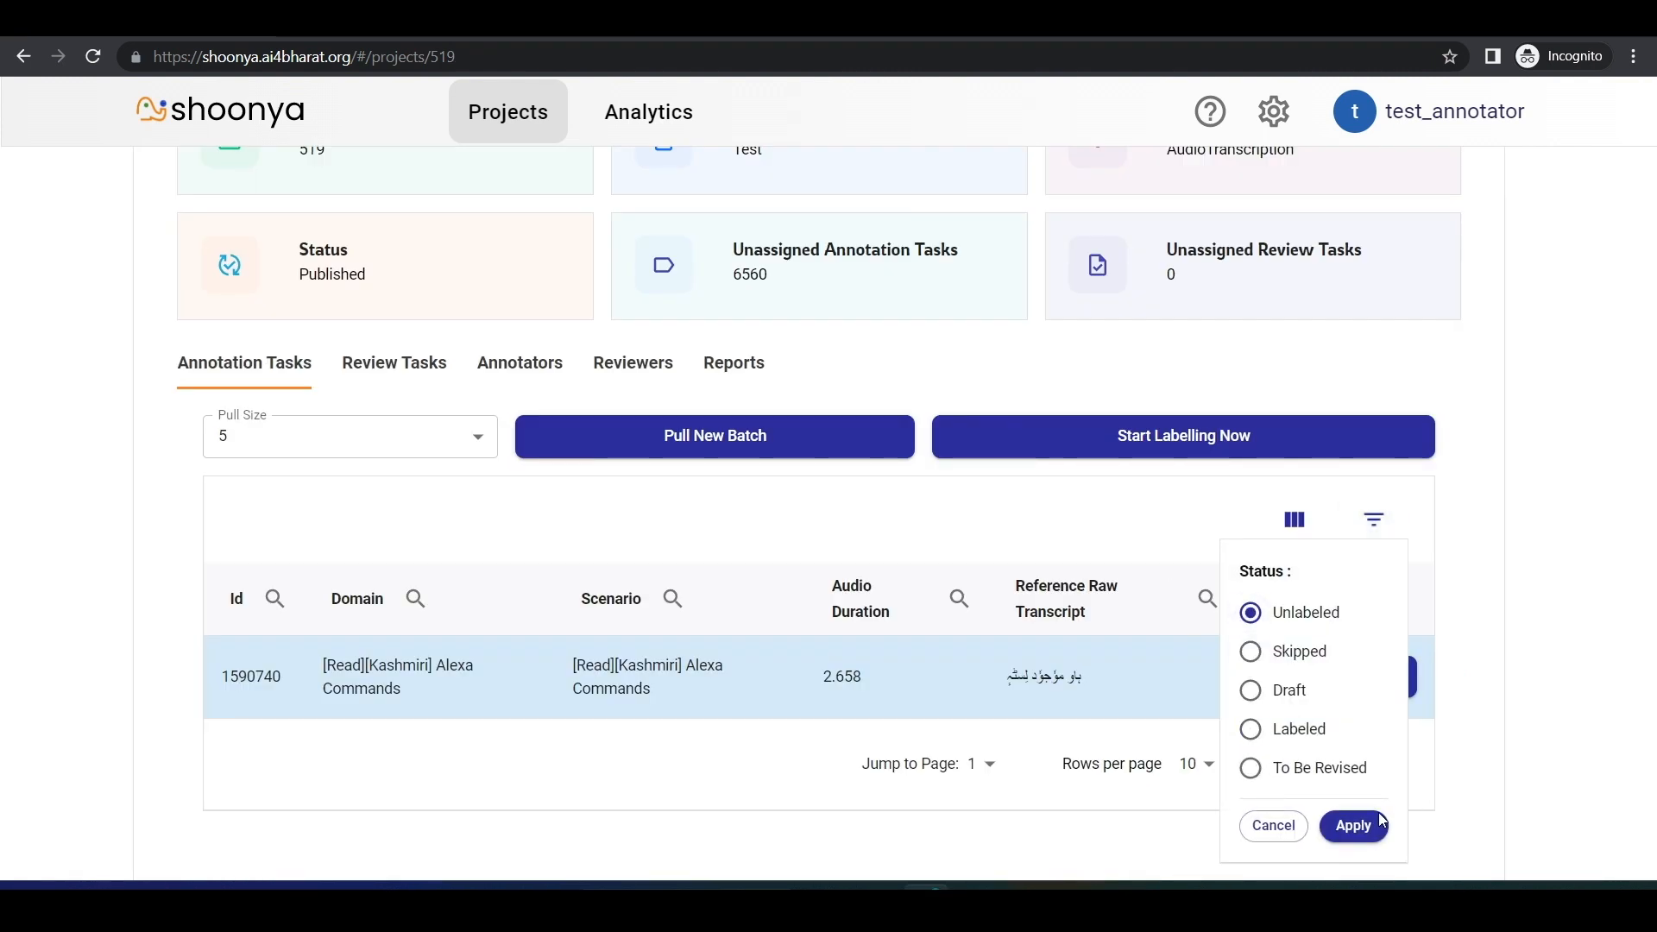
{"action": "left_click", "coordinate": [1354, 826]}
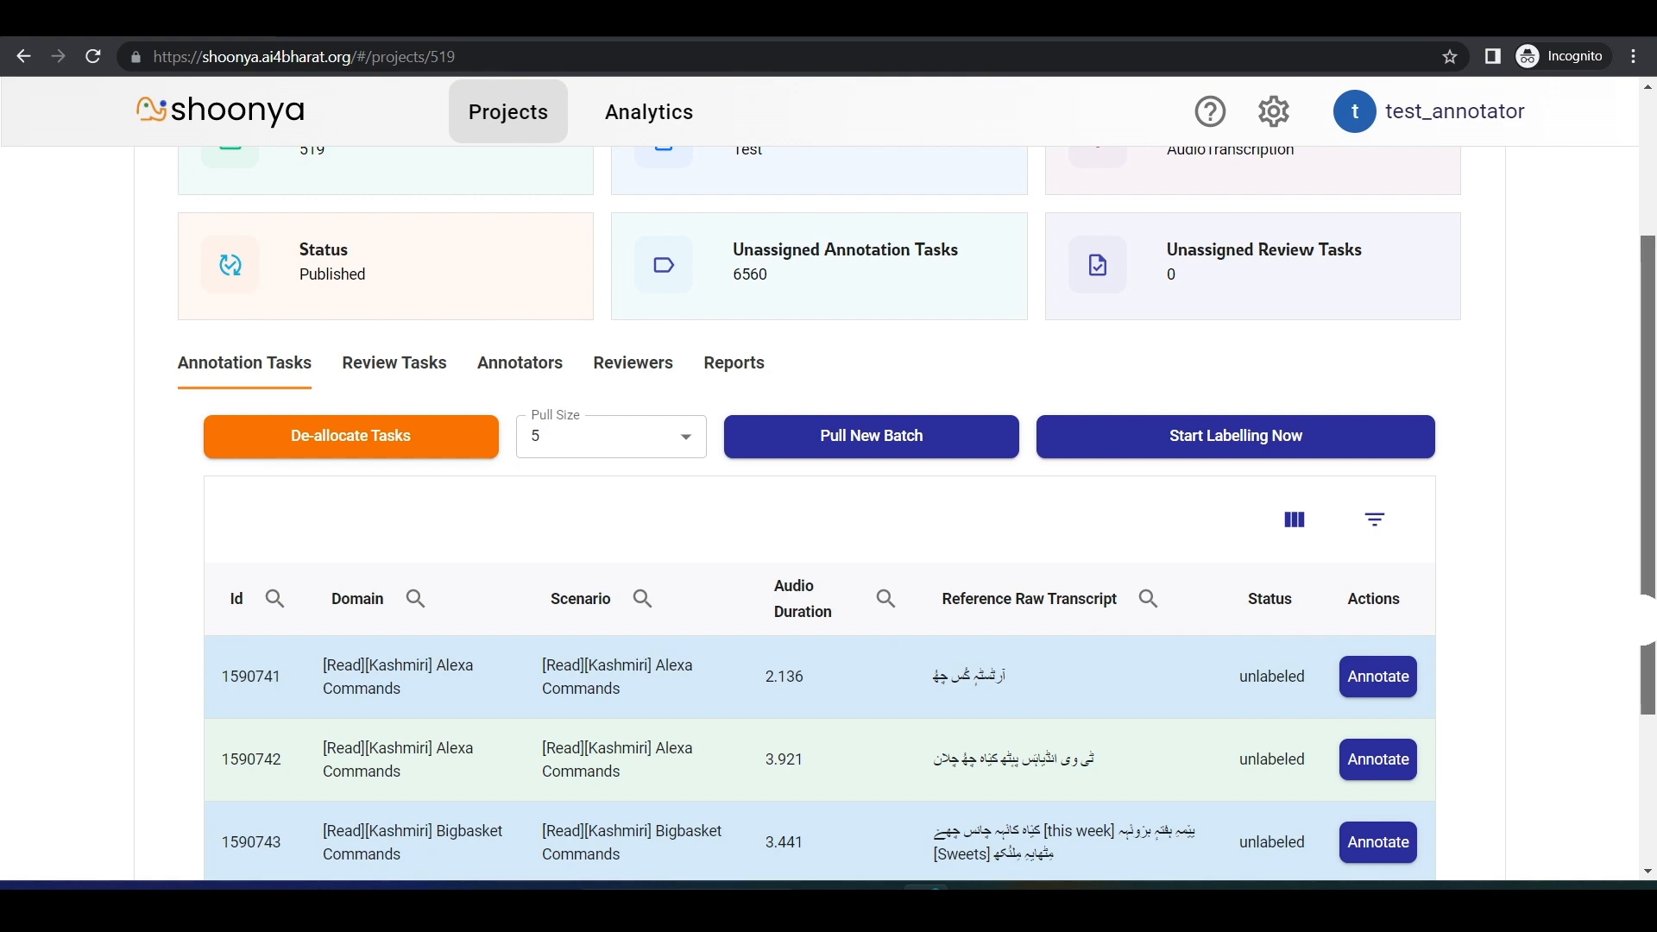
{"action": "scroll", "coordinate": [721, 583], "scroll_direction": "down", "scroll_amount": 2}
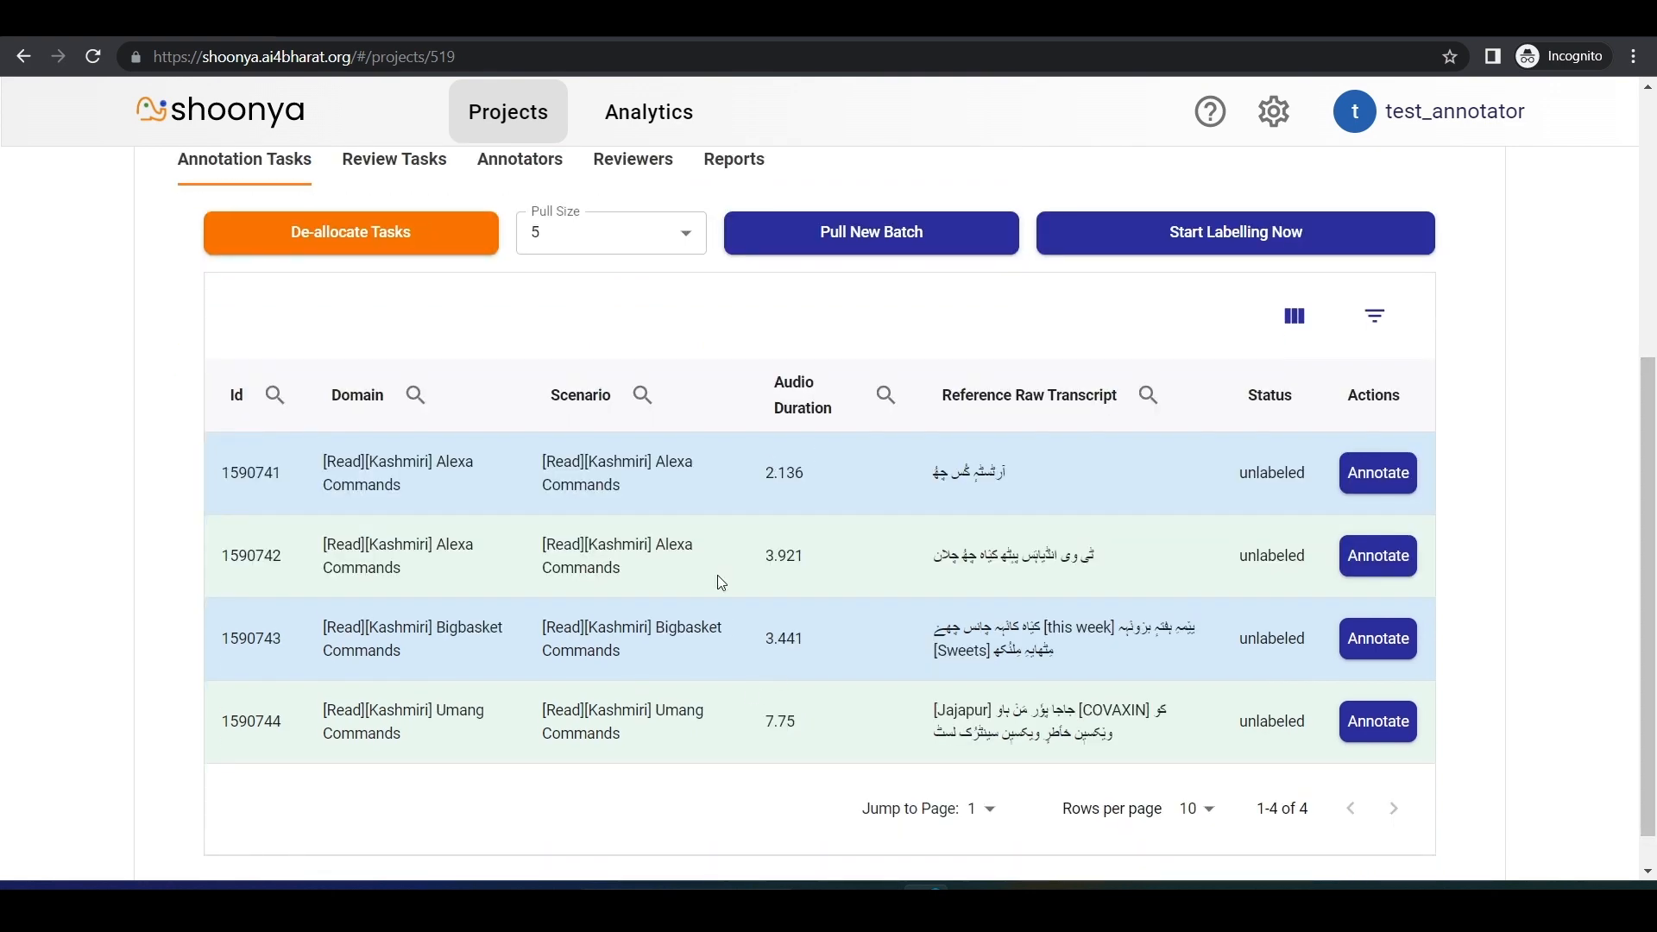
{"action": "left_click", "coordinate": [304, 255]}
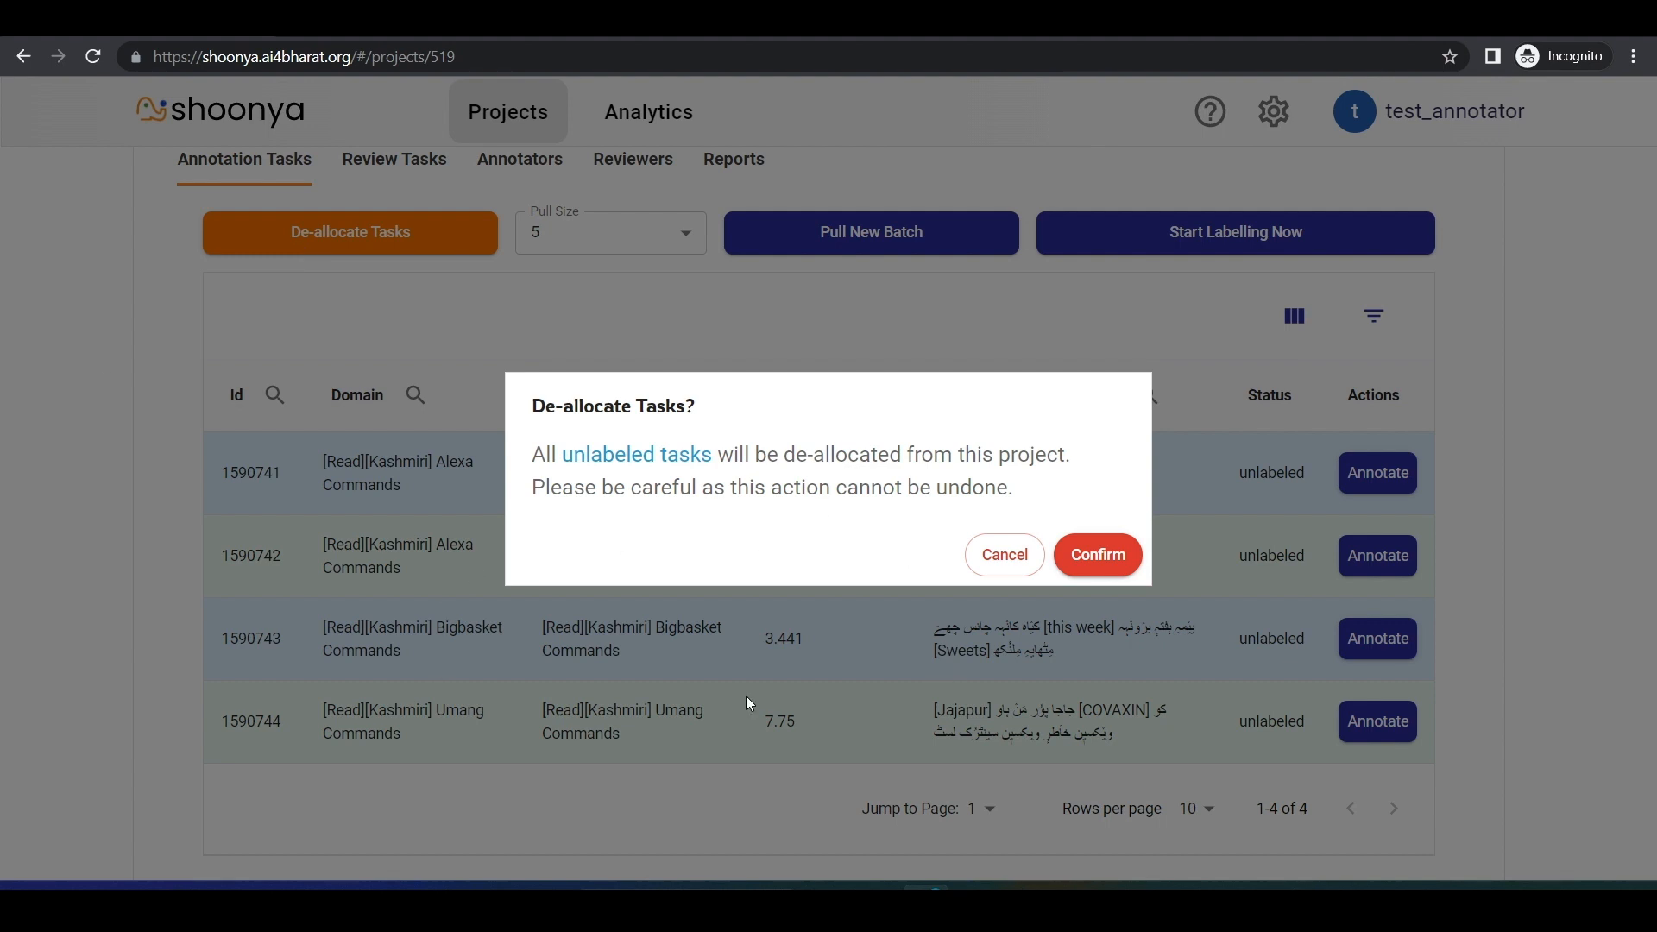
{"action": "left_click", "coordinate": [1120, 562]}
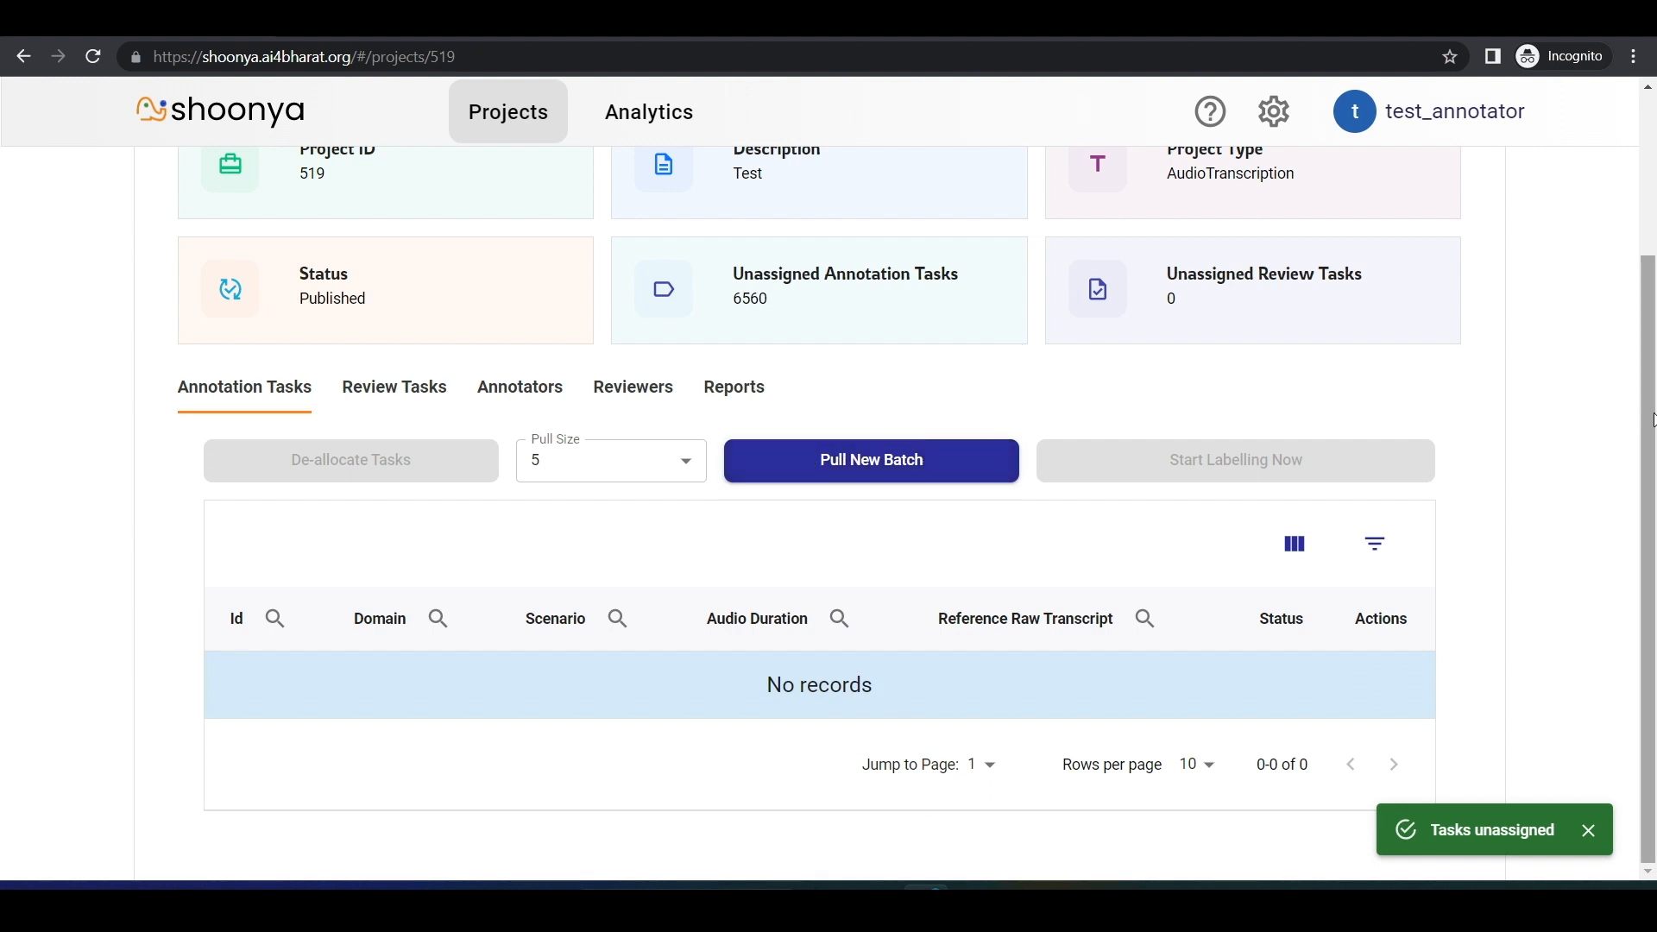
Step: Go to the project's reports and generate the Annotator report
{"action": "scroll", "coordinate": [1653, 420], "scroll_direction": "up", "scroll_amount": 3}
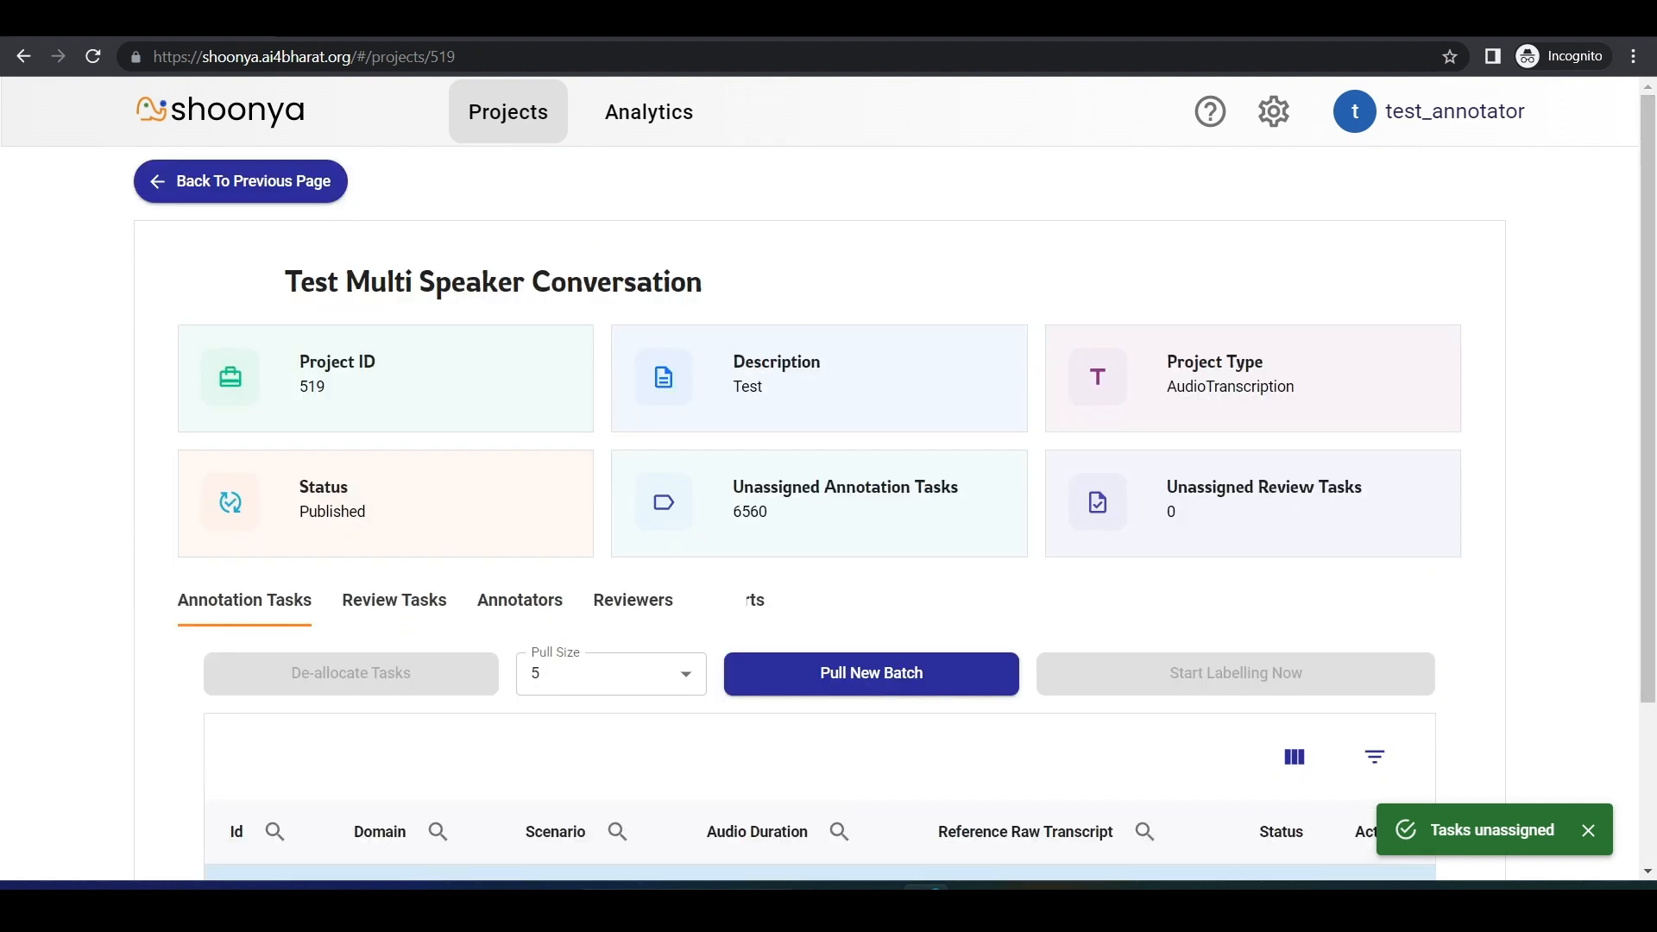
{"action": "left_click", "coordinate": [734, 600]}
{"action": "scroll", "coordinate": [1649, 658], "scroll_direction": "down", "scroll_amount": 1}
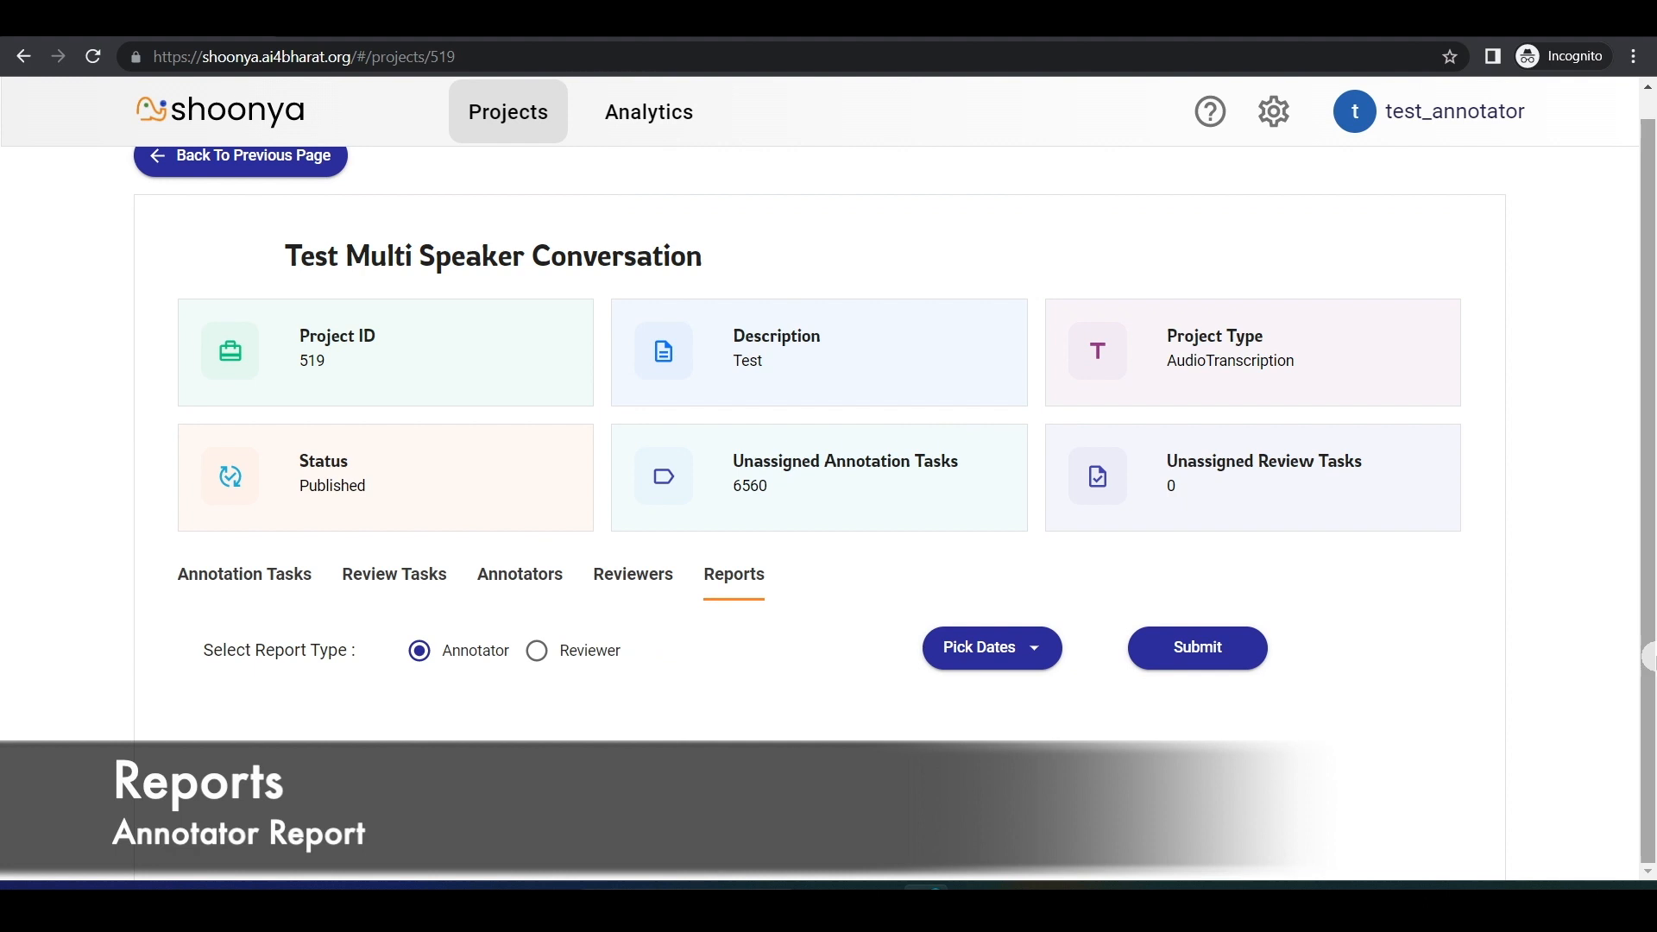
{"action": "left_click", "coordinate": [1219, 655]}
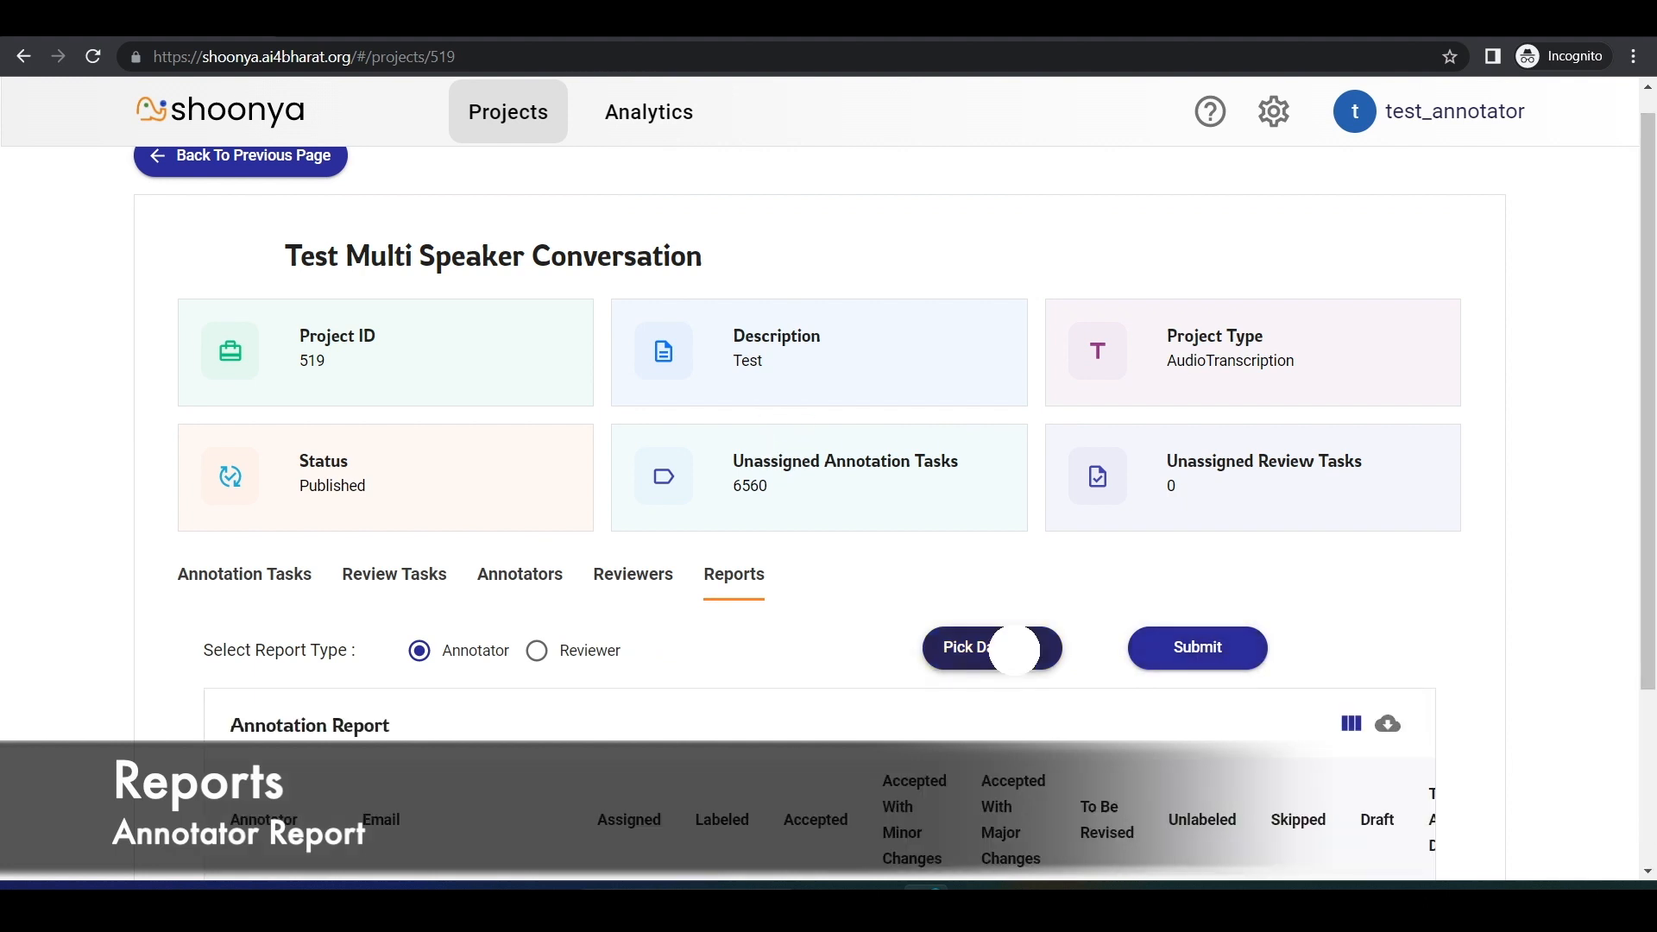
Step: Set the report period to Till Date, Dec 26, 2022 to Jun 4, 2023, and generate the Annotator report again
{"action": "left_click", "coordinate": [1017, 660]}
{"action": "scroll", "coordinate": [863, 648], "scroll_direction": "down", "scroll_amount": 4}
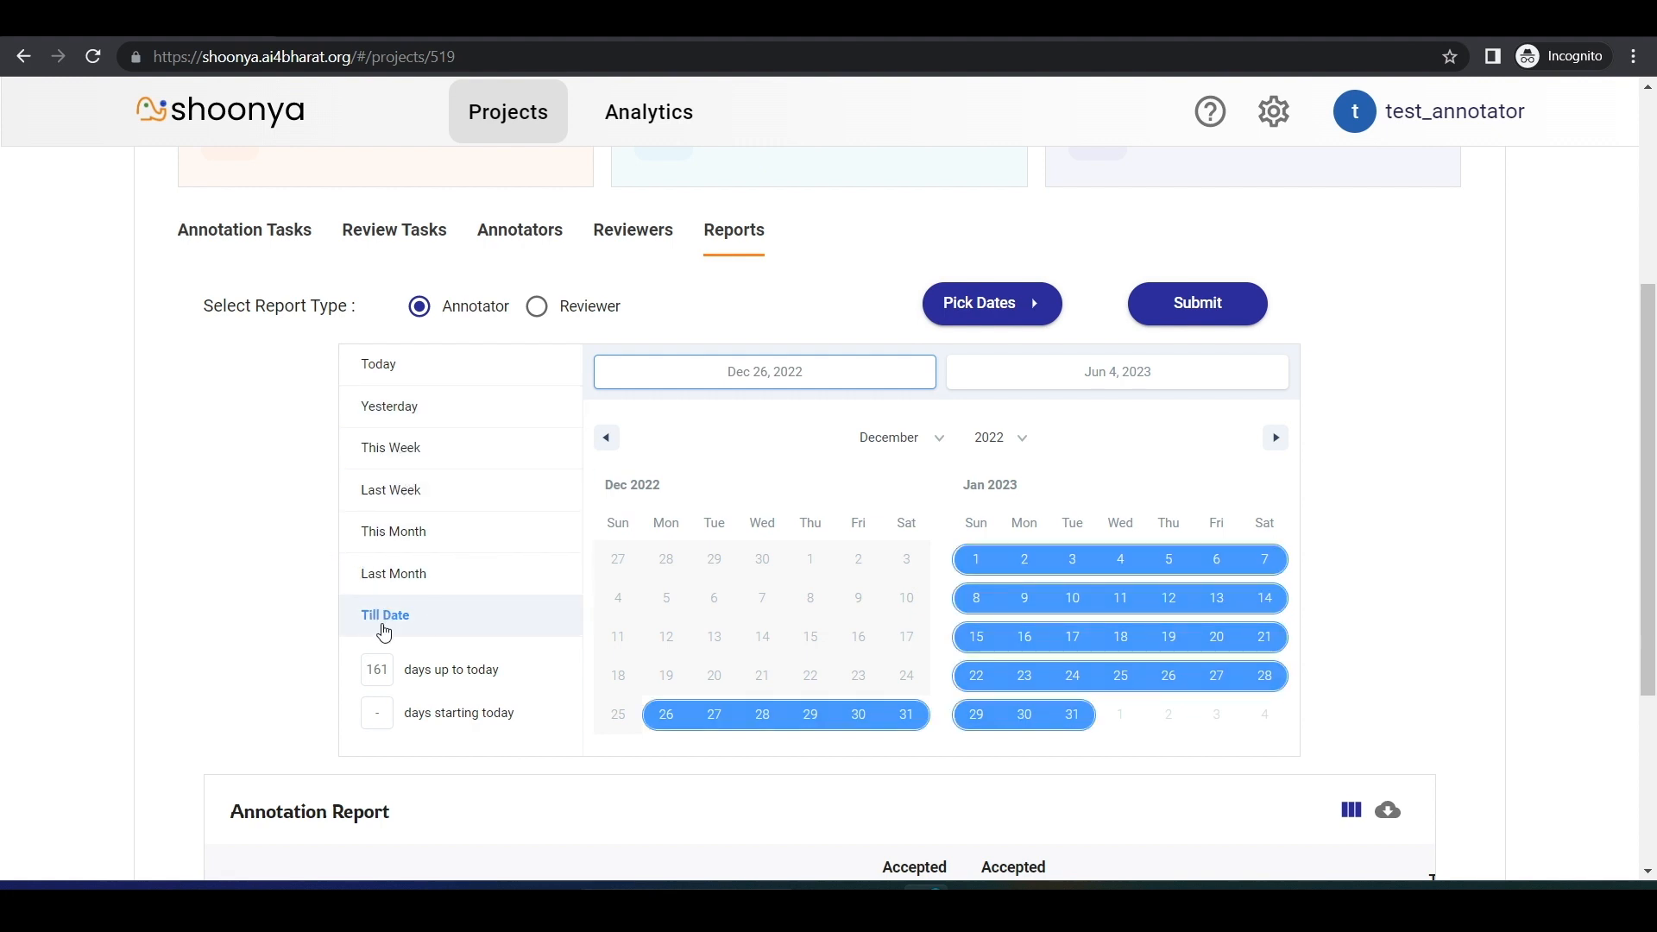
{"action": "left_click", "coordinate": [1215, 293]}
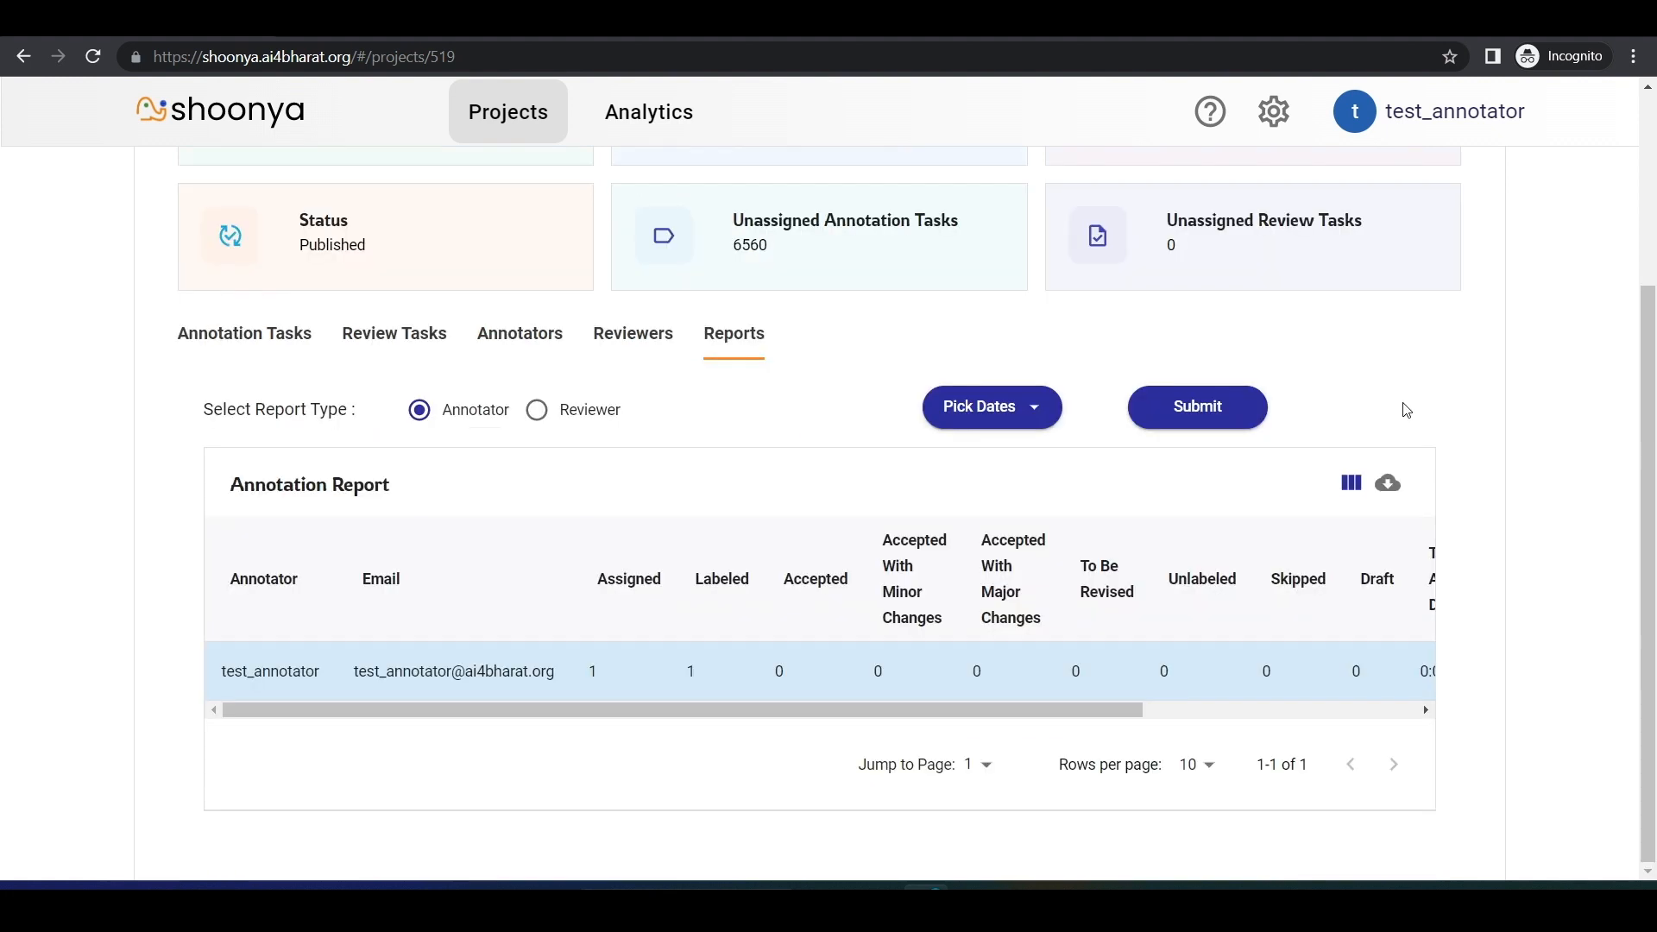
Step: Examine the annotation report's labeled, accepted and to-be-revised columns, plus total audio duration, segment averages and average annotation time
{"action": "double_click", "coordinate": [692, 671]}
{"action": "scroll", "coordinate": [878, 706], "scroll_direction": "right", "scroll_amount": 5}
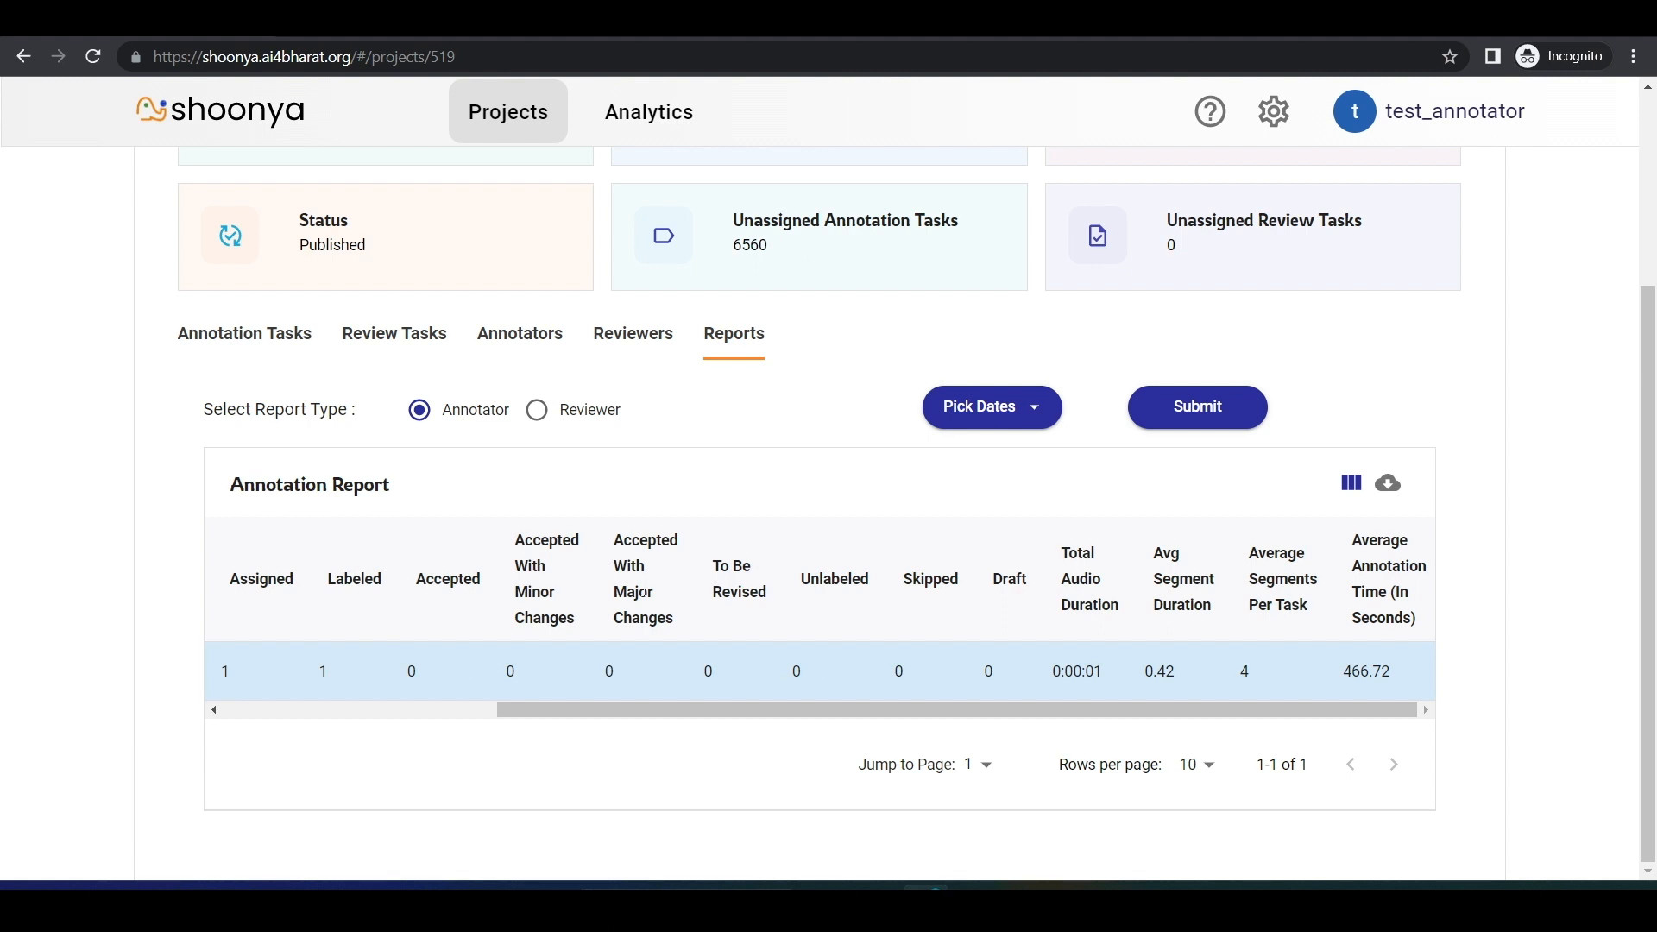
{"action": "left_click_drag", "start_coordinate": [413, 557], "coordinate": [673, 641]}
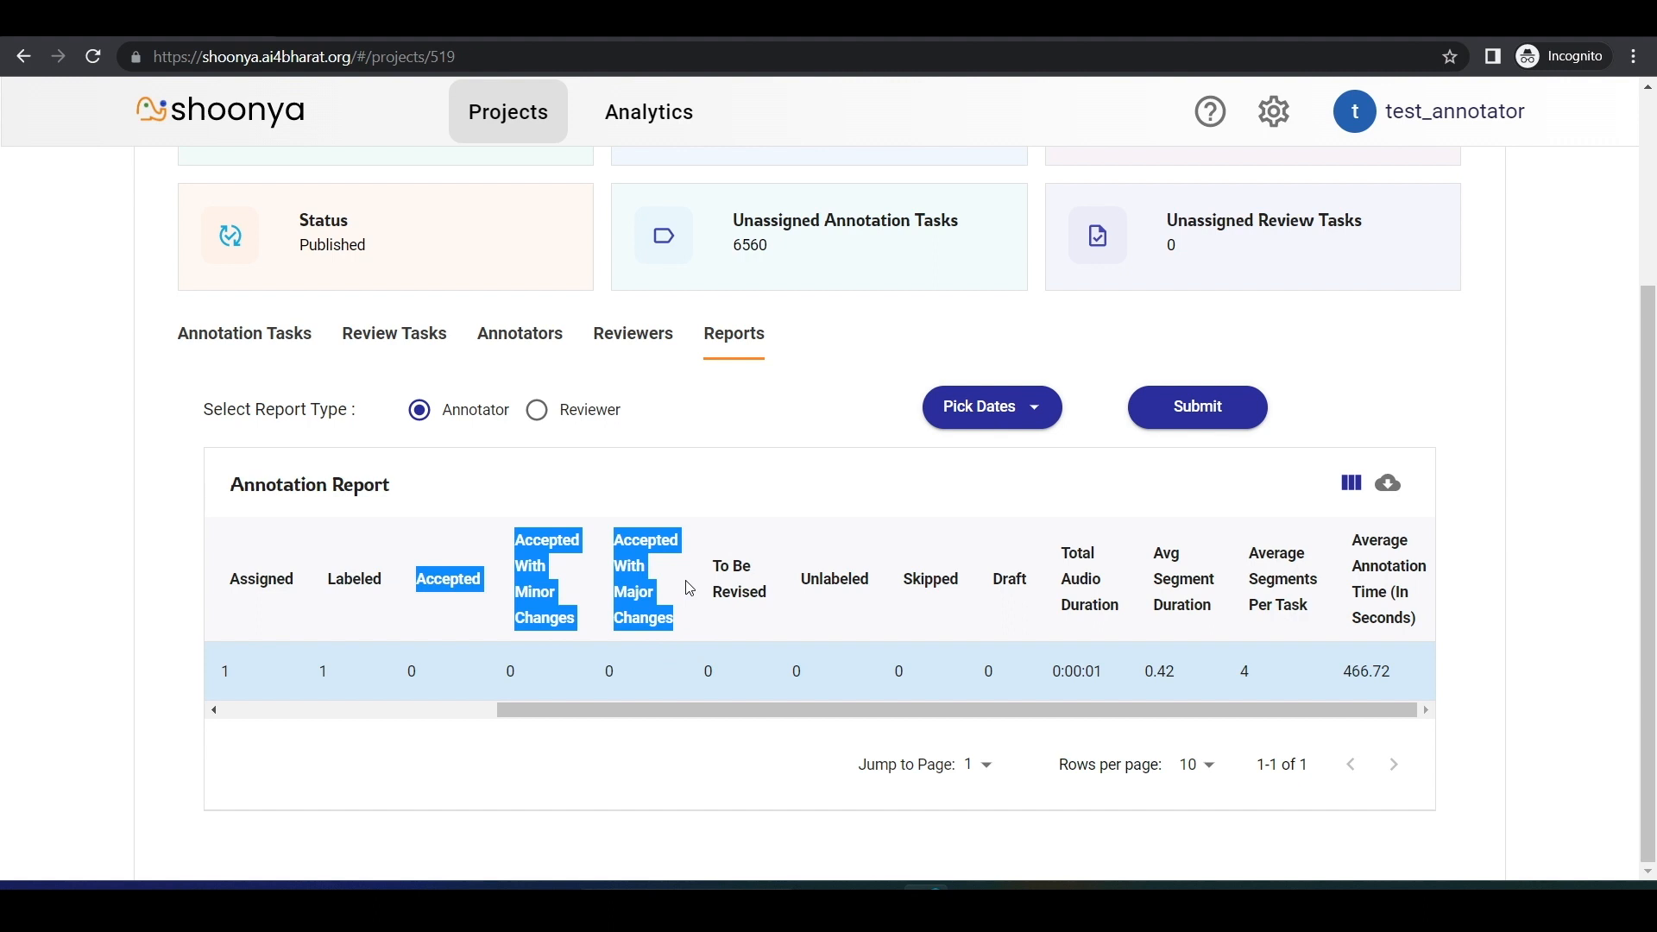
{"action": "left_click_drag", "start_coordinate": [716, 566], "coordinate": [775, 601]}
{"action": "left_click", "coordinate": [744, 593]}
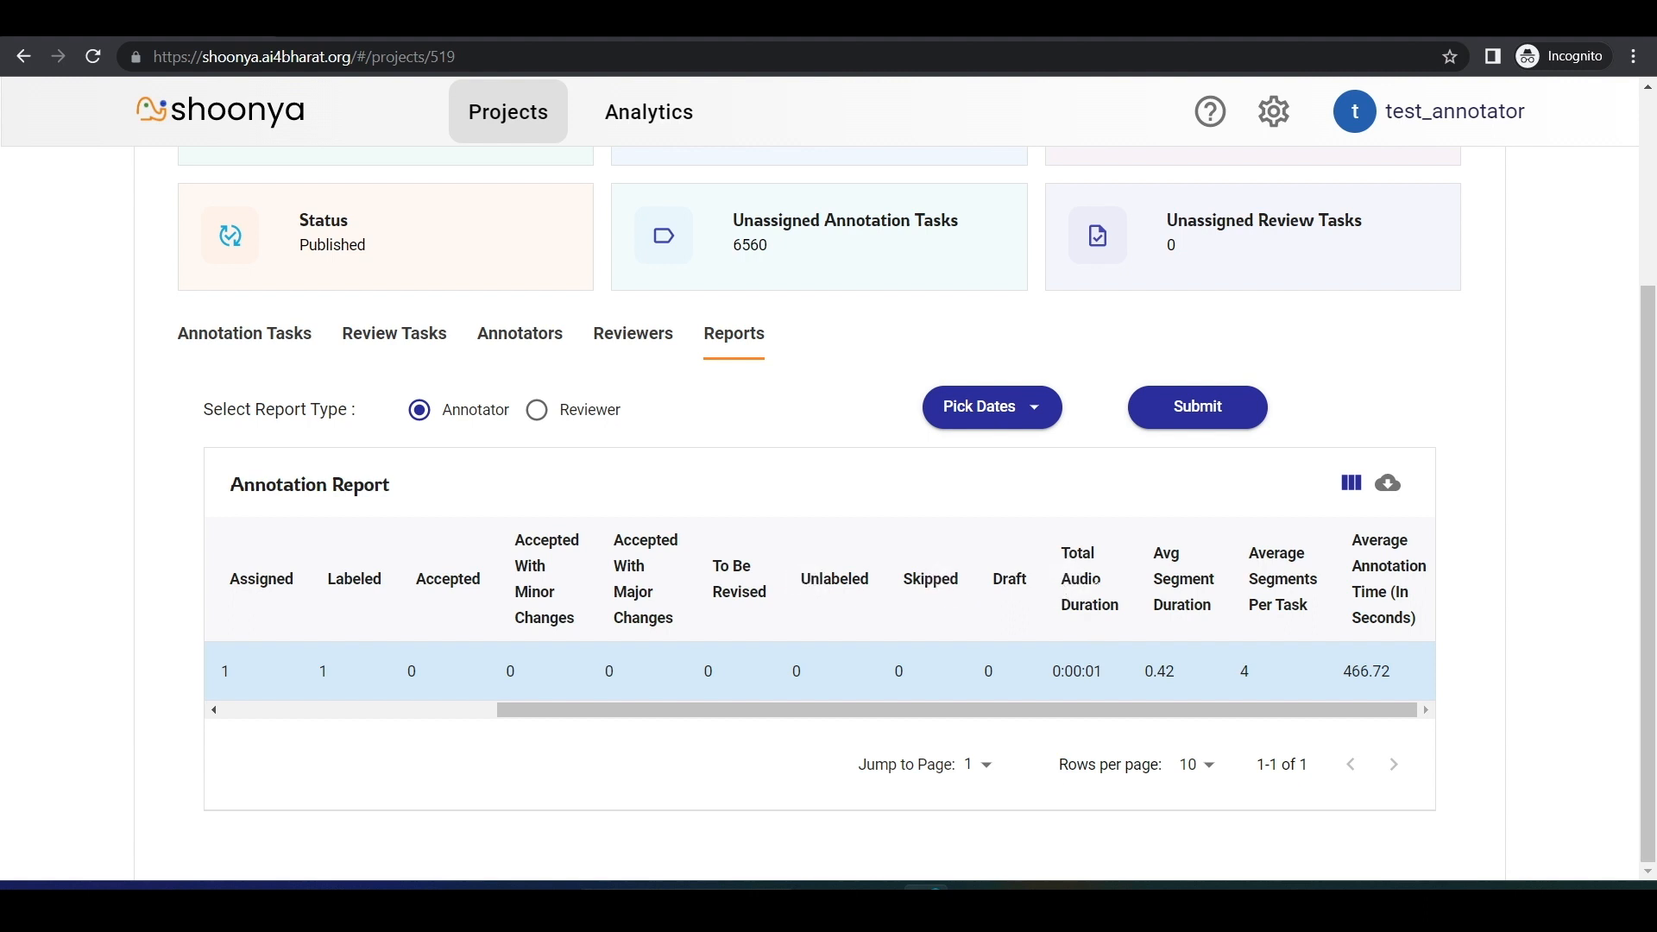
{"action": "left_click_drag", "start_coordinate": [1055, 686], "coordinate": [1114, 678]}
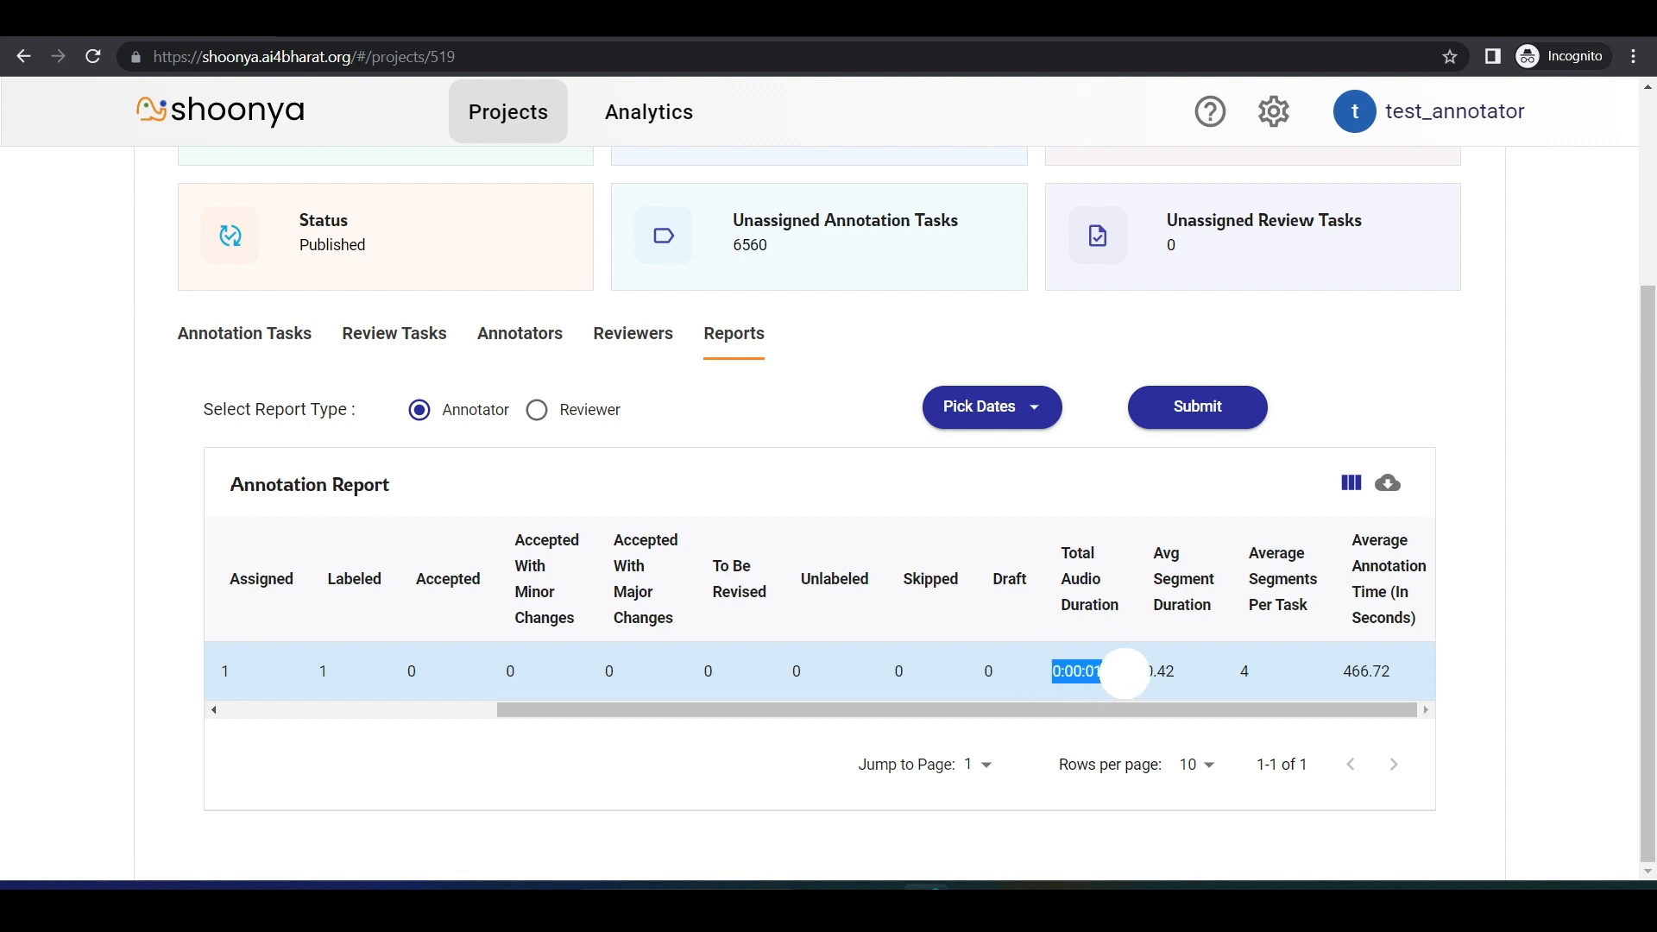
{"action": "left_click", "coordinate": [1213, 589]}
{"action": "left_click_drag", "start_coordinate": [1164, 553], "coordinate": [1183, 664]}
{"action": "double_click", "coordinate": [1245, 671]}
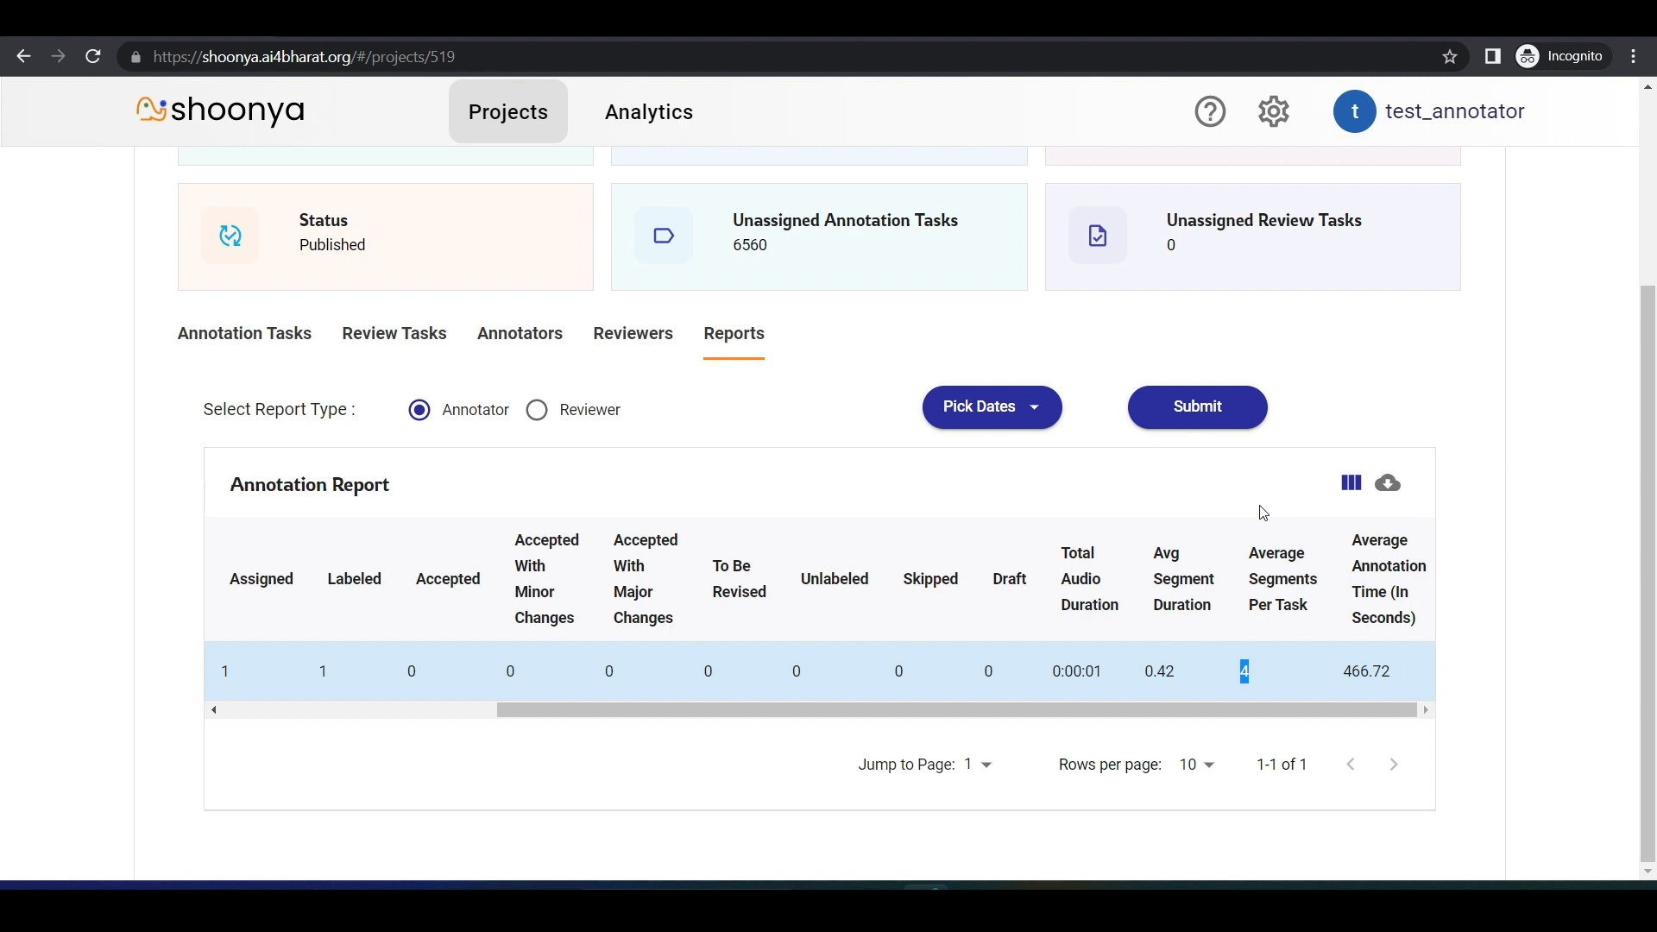
{"action": "left_click_drag", "start_coordinate": [1215, 709], "coordinate": [1470, 688]}
{"action": "left_click", "coordinate": [1244, 678]}
{"action": "mouse_move", "coordinate": [1353, 547]}
{"action": "left_mouse_down"}
{"action": "mouse_move", "coordinate": [1420, 643]}
{"action": "mouse_move", "coordinate": [1340, 692]}
{"action": "left_mouse_up"}
{"action": "left_click", "coordinate": [1364, 696]}
{"action": "mouse_move", "coordinate": [1364, 708]}
{"action": "left_mouse_down"}
{"action": "mouse_move", "coordinate": [928, 618]}
{"action": "mouse_move", "coordinate": [878, 656]}
{"action": "left_mouse_up"}
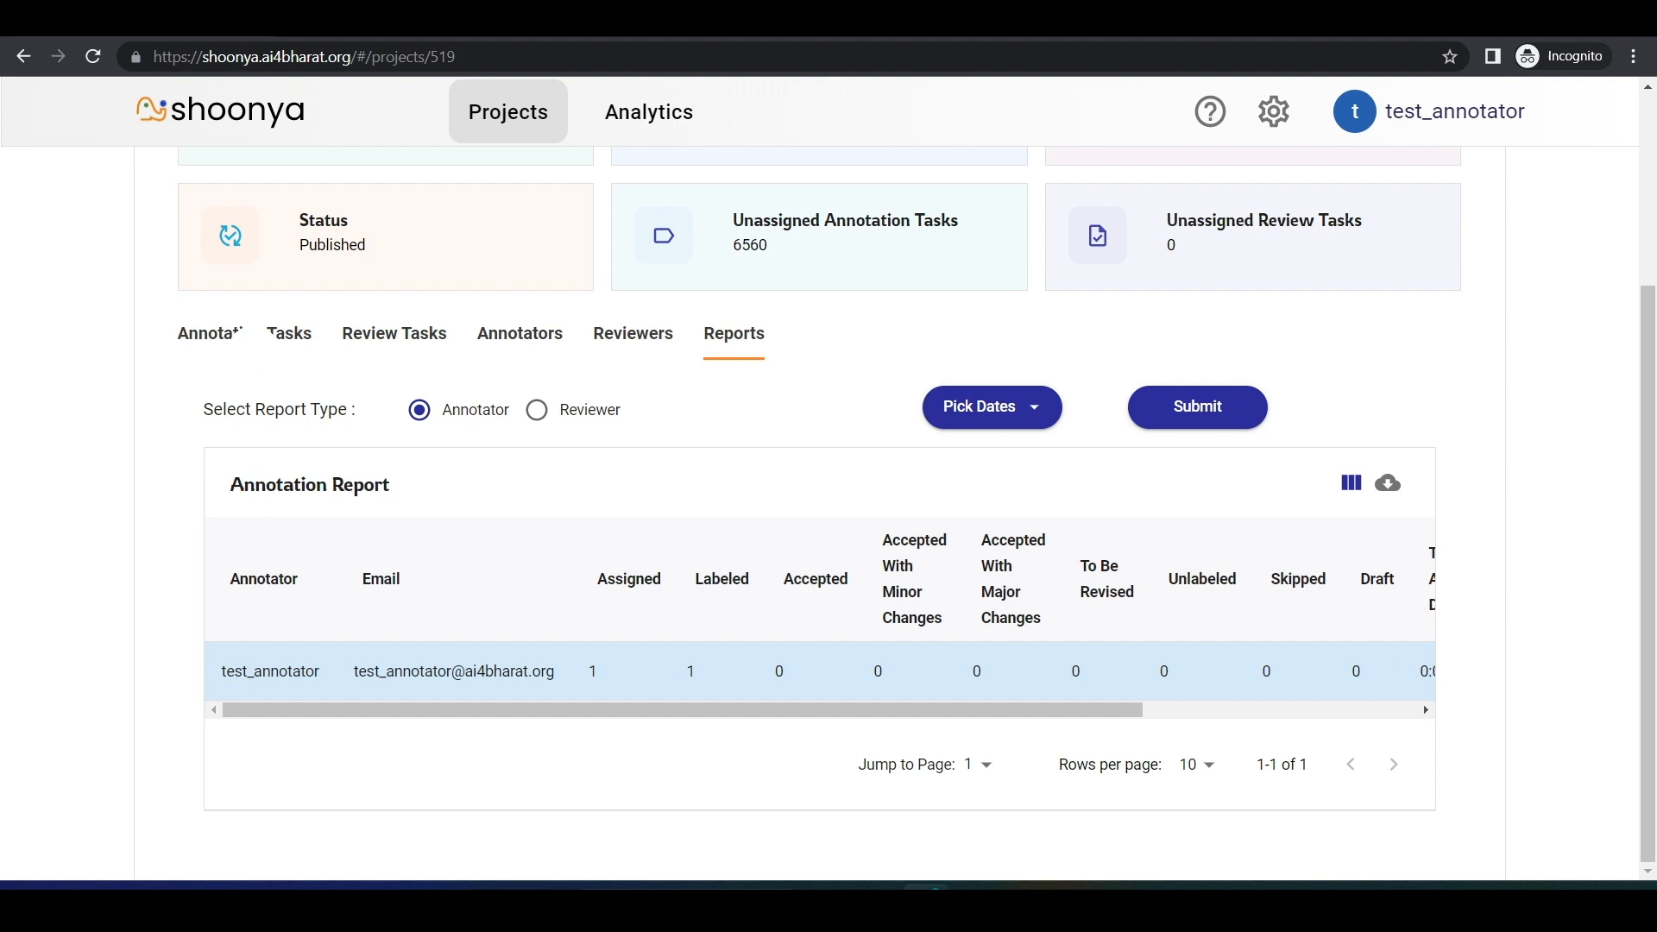
Step: Return to the project's annotation tasks and filter them by To Be Revised status
{"action": "left_click", "coordinate": [239, 332]}
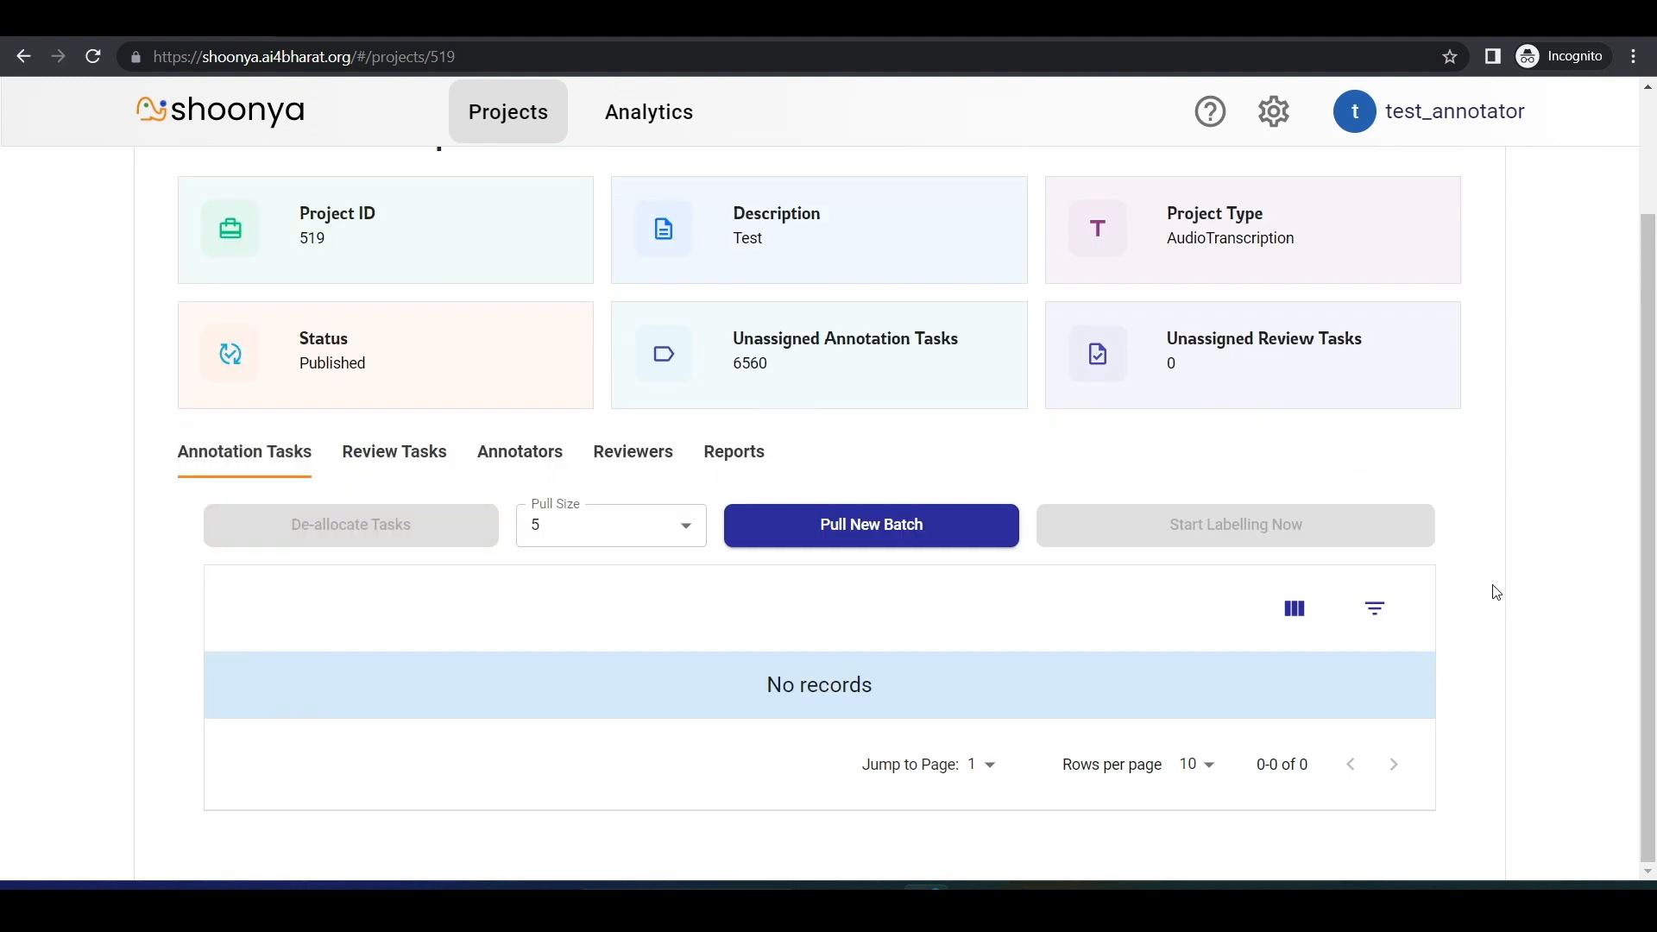
{"action": "left_click", "coordinate": [1405, 613]}
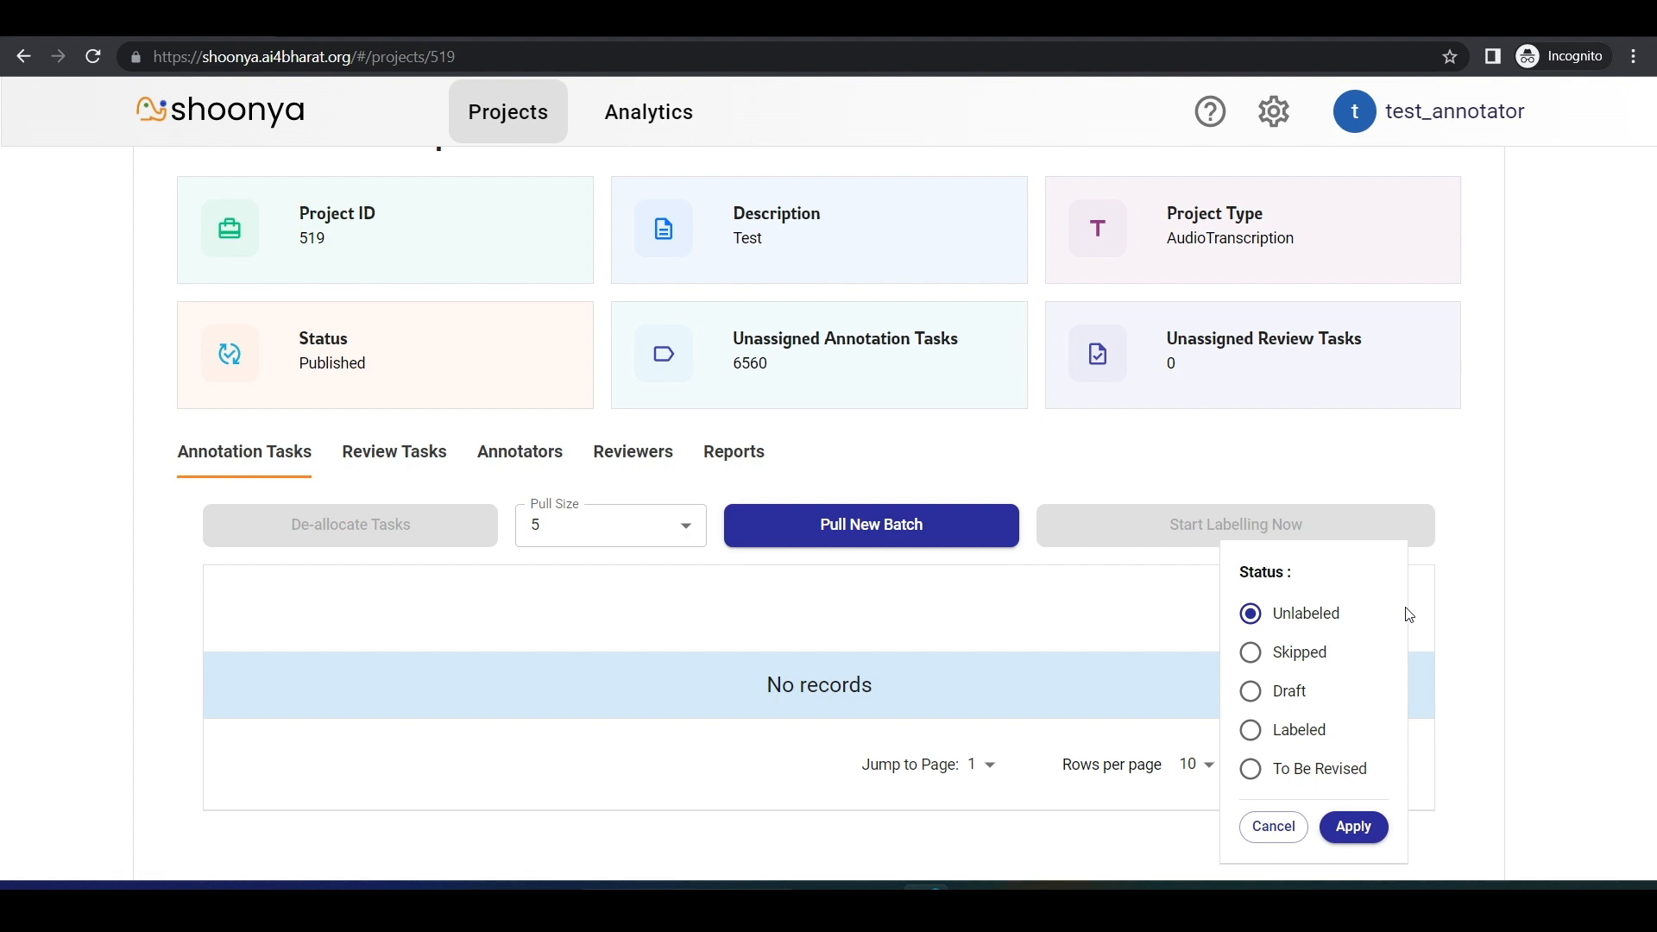
{"action": "left_click", "coordinate": [1252, 769]}
{"action": "left_click", "coordinate": [1354, 827]}
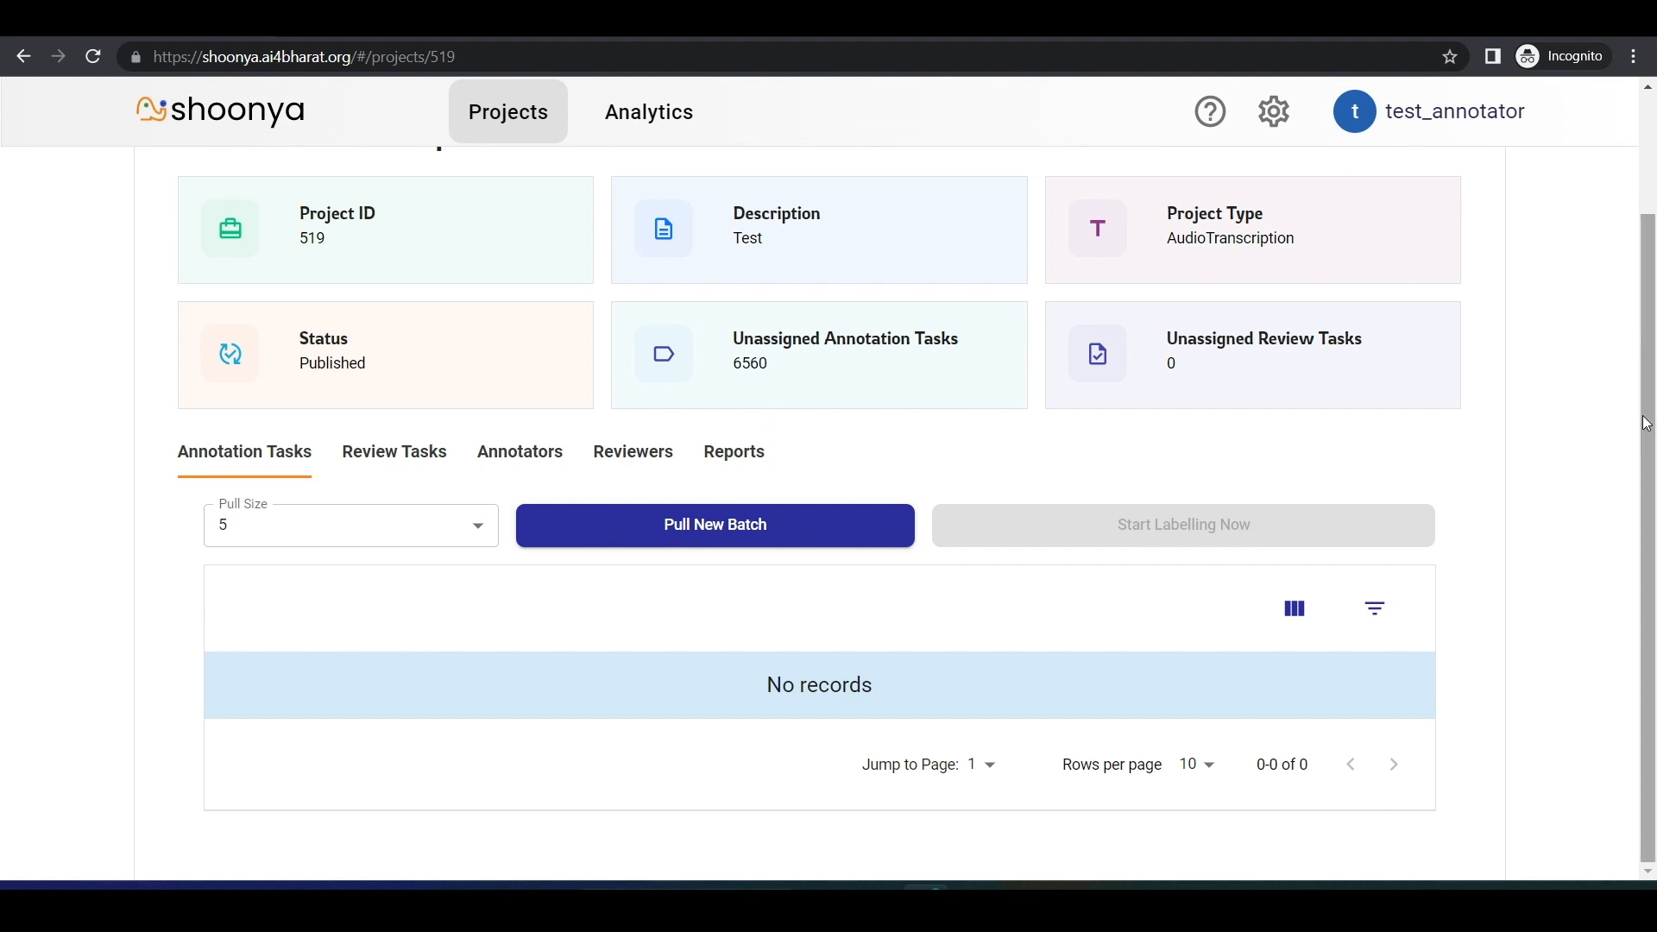
{"action": "left_click_drag", "start_coordinate": [1650, 420], "coordinate": [1647, 226]}
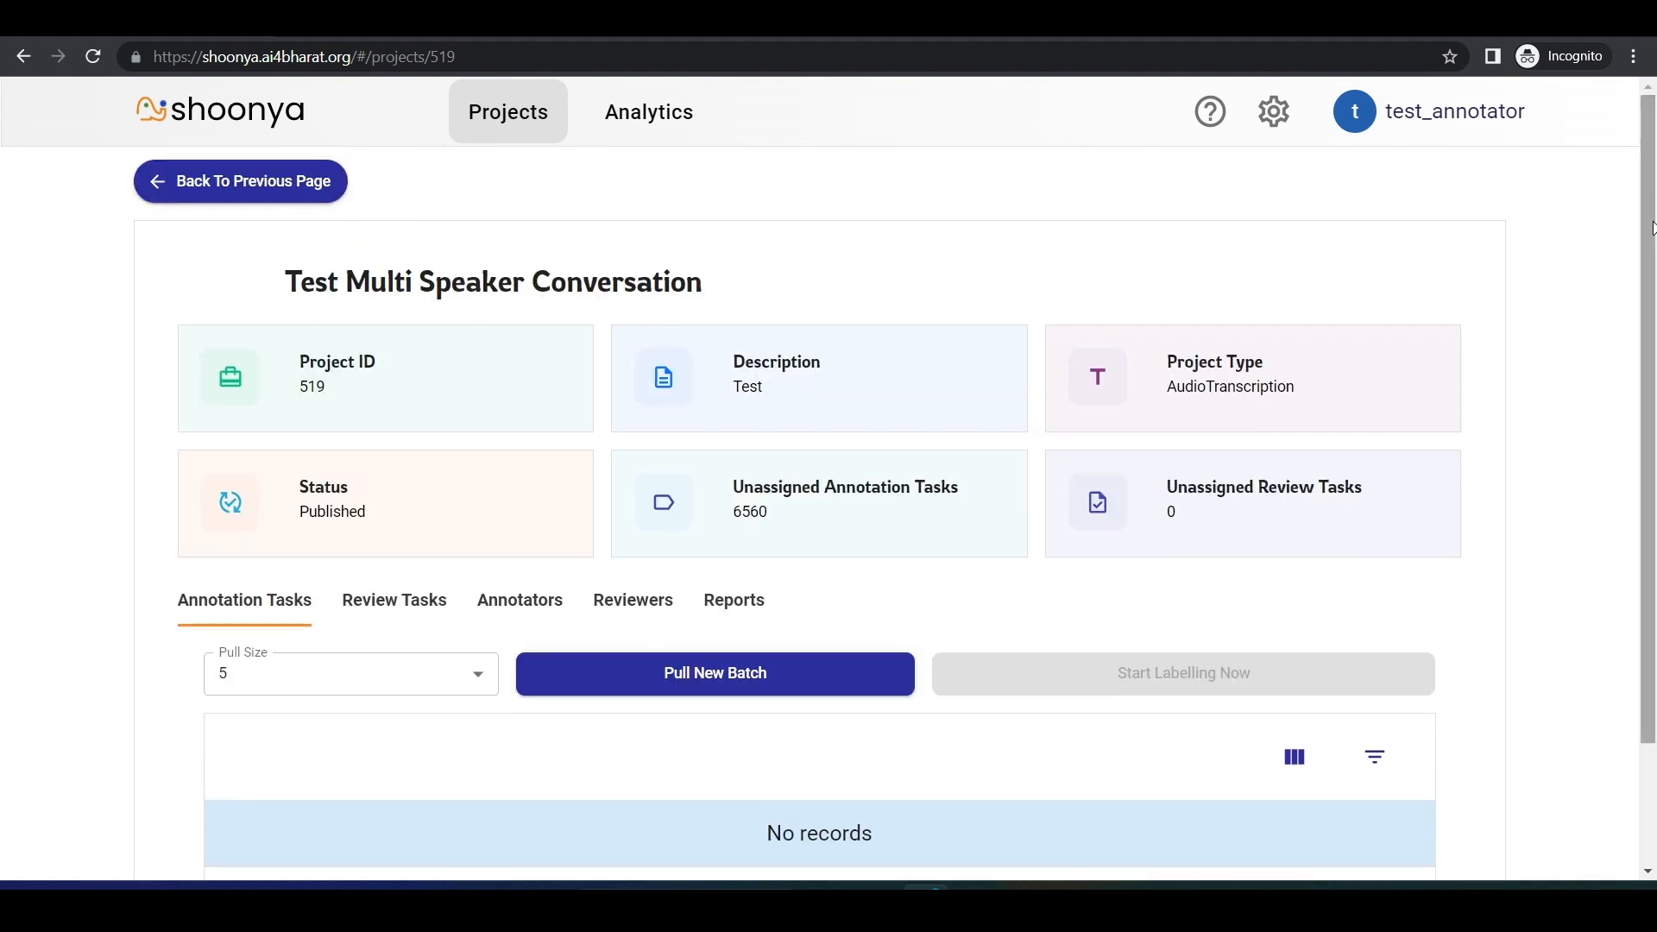